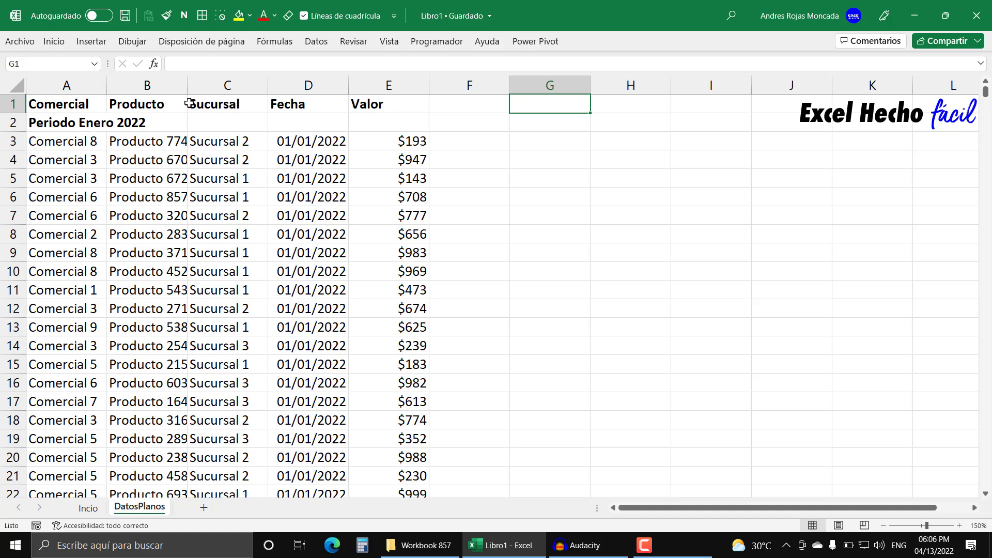
Autofit column B and give the header cells A1:E1 a thick bottom border.
{"action": "double_click", "coordinate": [187, 86]}
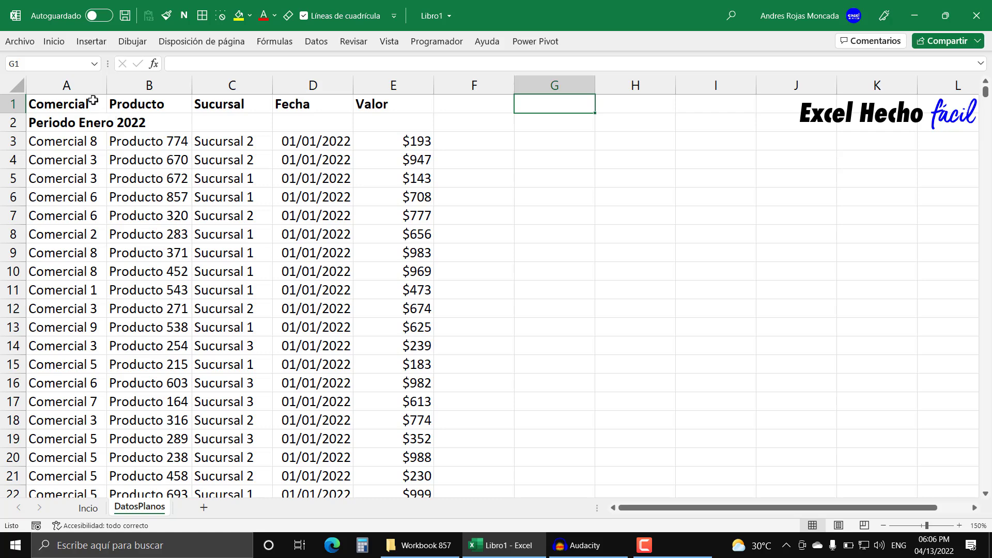
{"action": "left_click", "coordinate": [84, 85]}
{"action": "left_click_drag", "start_coordinate": [80, 103], "coordinate": [399, 104]}
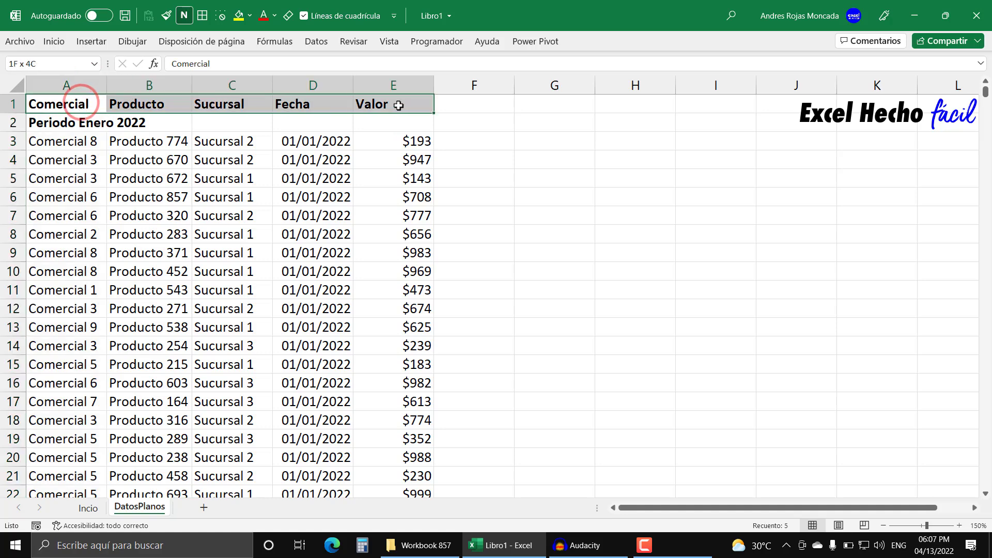
{"action": "left_click", "coordinate": [53, 41]}
{"action": "left_click", "coordinate": [189, 87]}
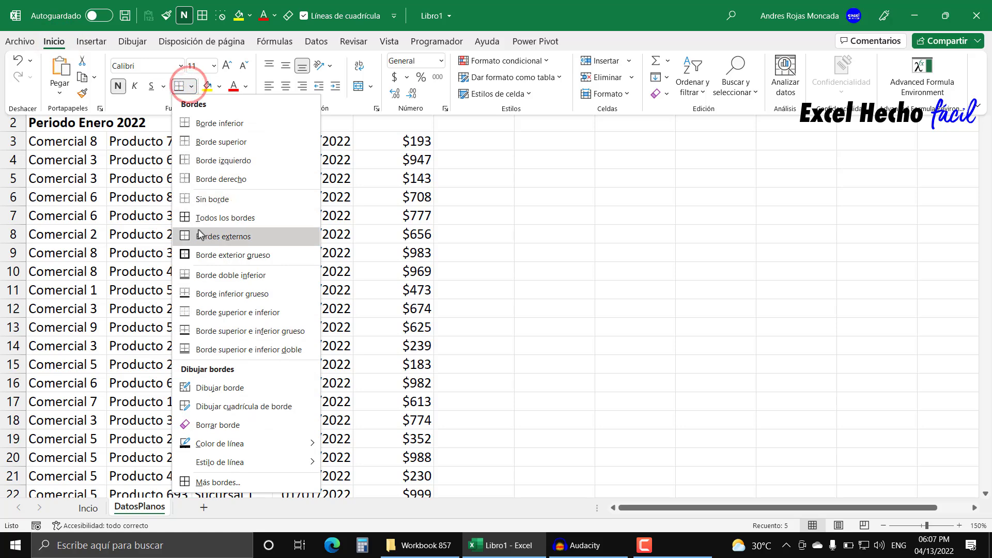
{"action": "left_click", "coordinate": [198, 292]}
{"action": "left_click", "coordinate": [82, 159]}
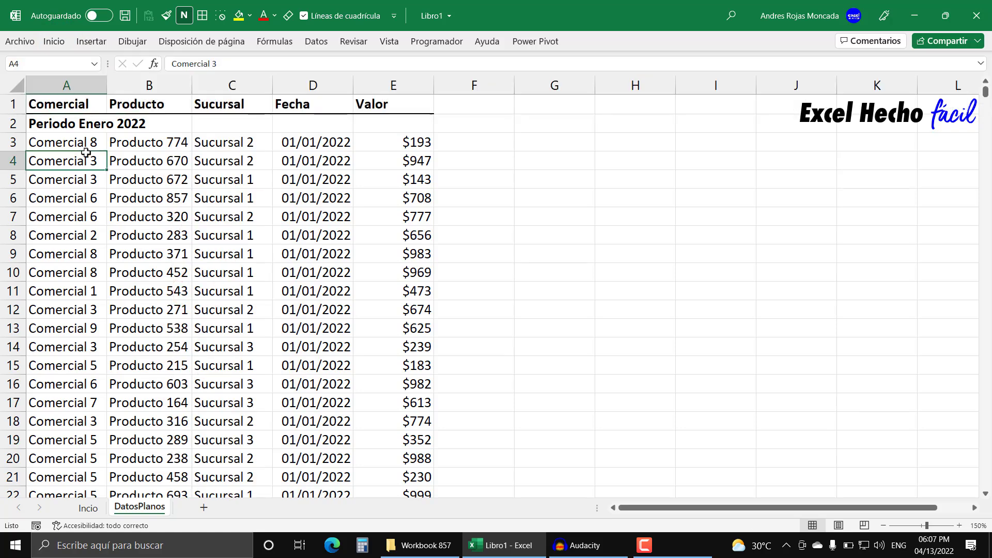
{"action": "left_click", "coordinate": [79, 84]}
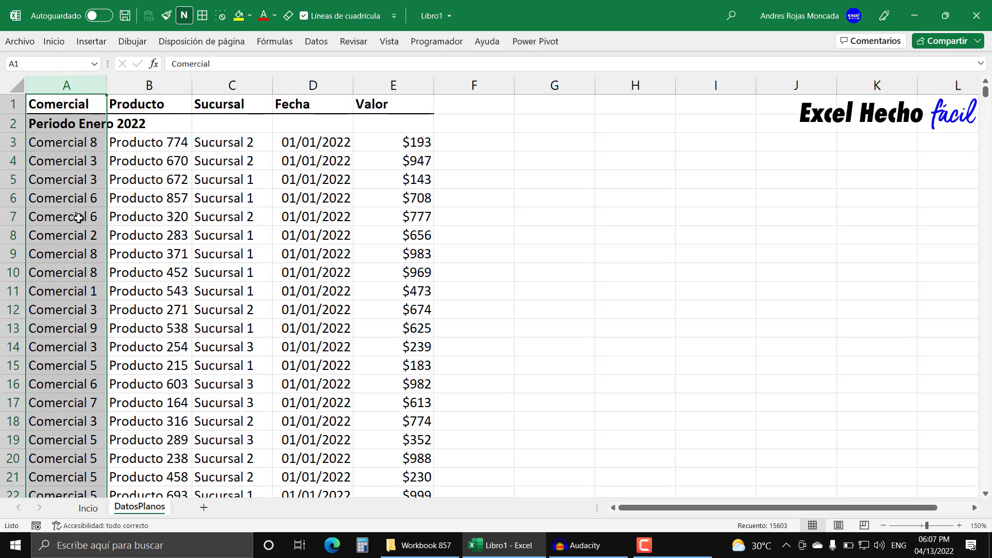
{"action": "left_click", "coordinate": [149, 85]}
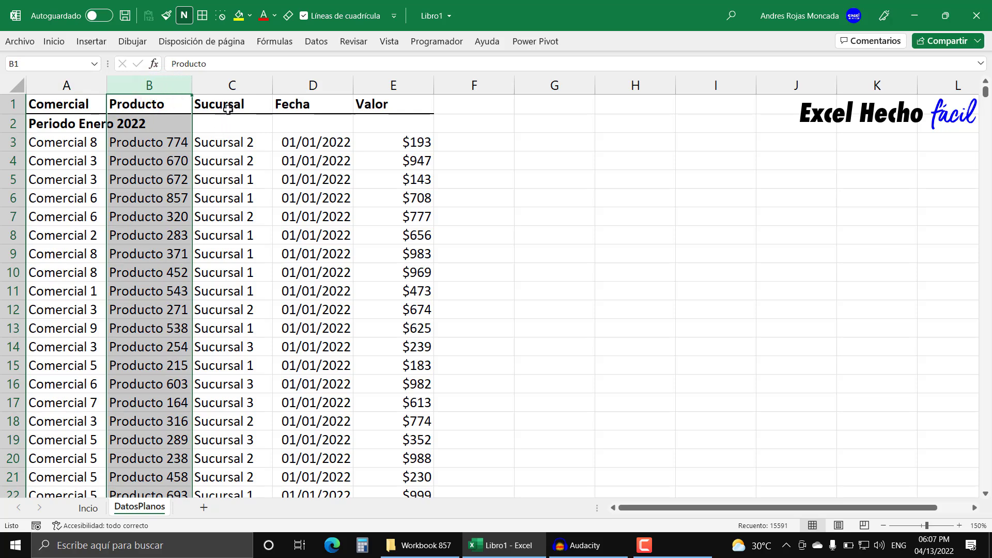
{"action": "left_click", "coordinate": [235, 86]}
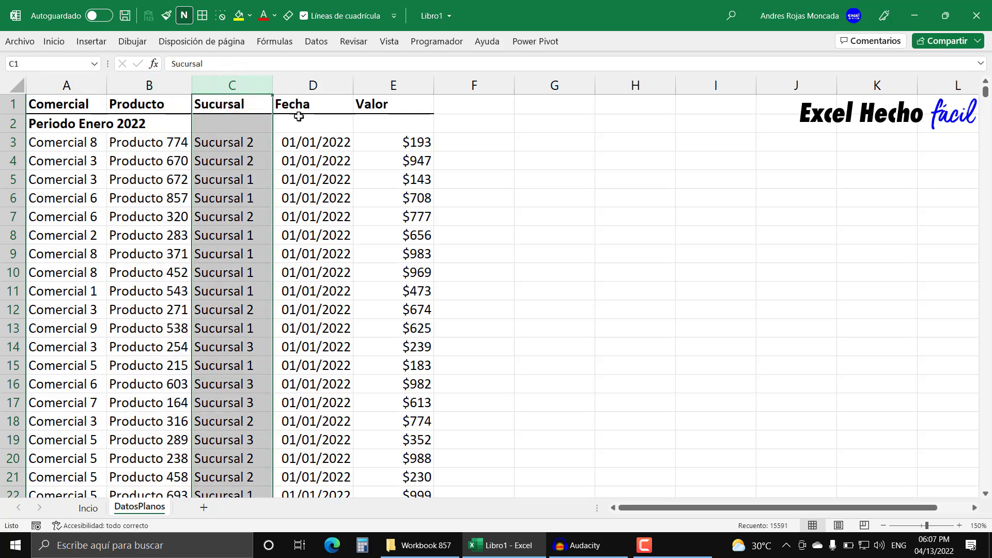
{"action": "left_click_drag", "start_coordinate": [310, 85], "coordinate": [411, 81]}
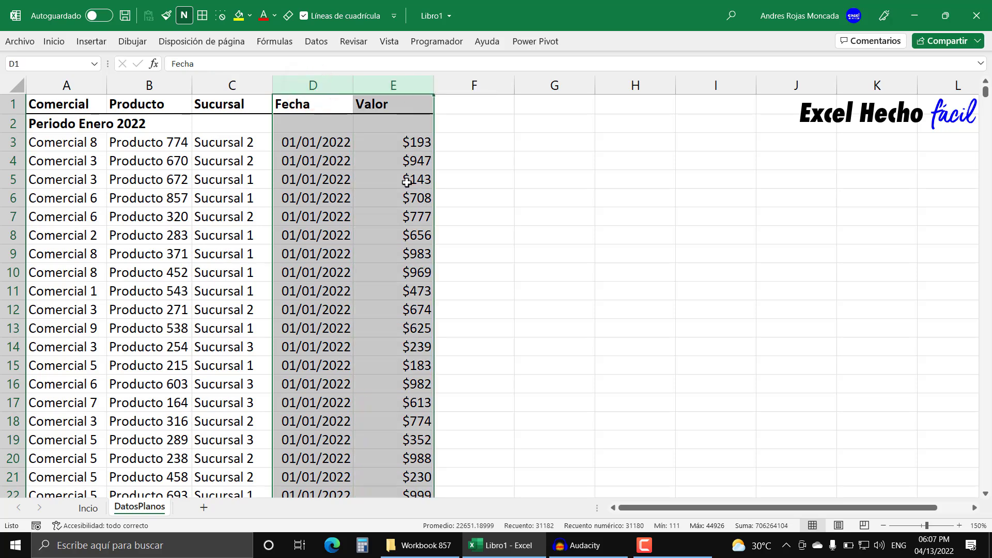
{"action": "left_click", "coordinate": [84, 124]}
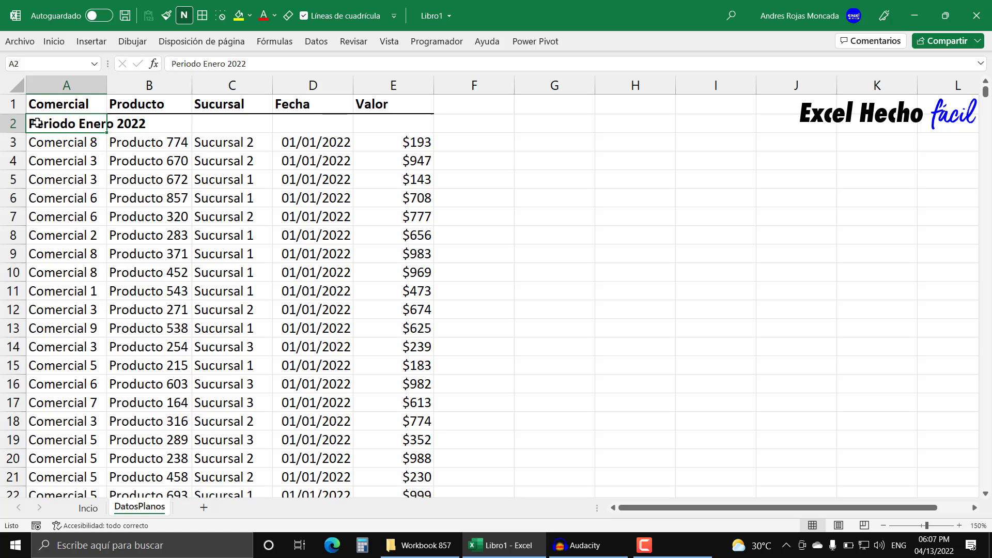
{"action": "left_click", "coordinate": [402, 122]}
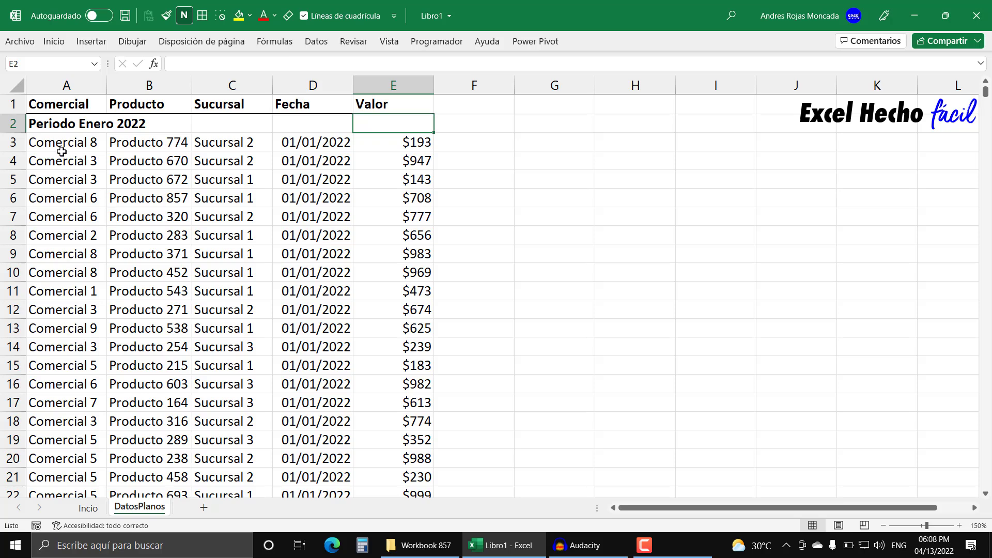
Jump to the end of the January 2022 block, reaching the Periodo Febrero 2022 heading at row 1318.
{"action": "left_click", "coordinate": [62, 123]}
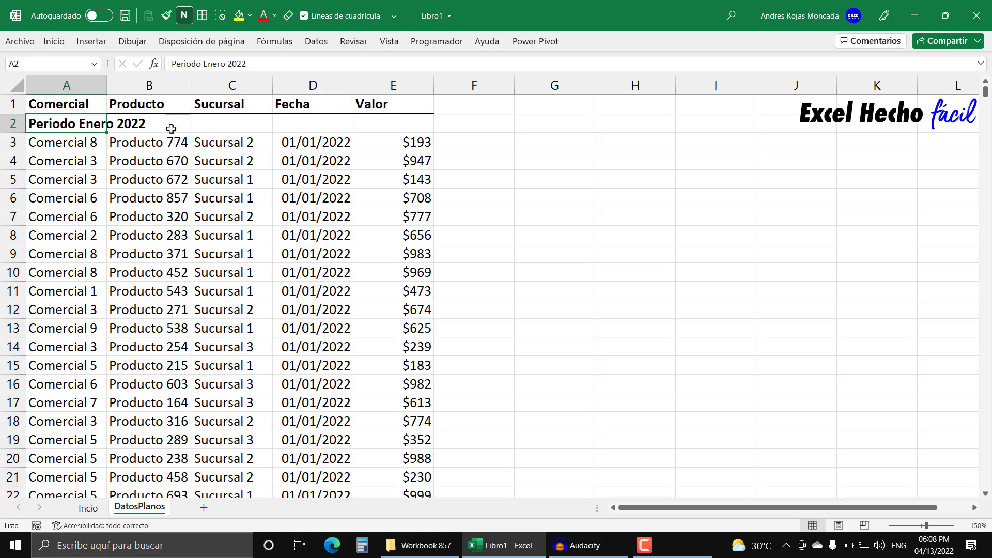
{"action": "scroll", "coordinate": [134, 216], "scroll_direction": "down", "scroll_amount": 17}
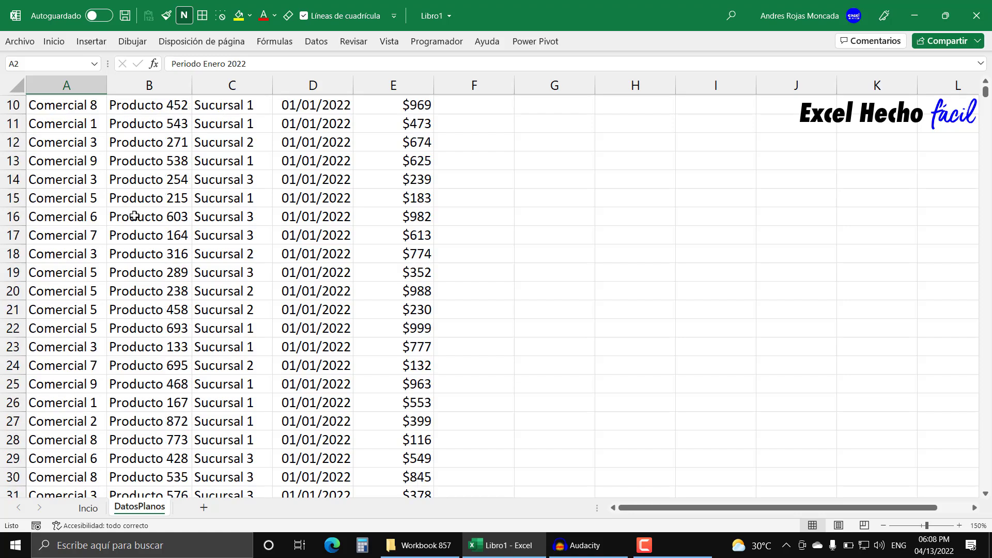
{"action": "scroll", "coordinate": [134, 216], "scroll_direction": "down", "scroll_amount": 20}
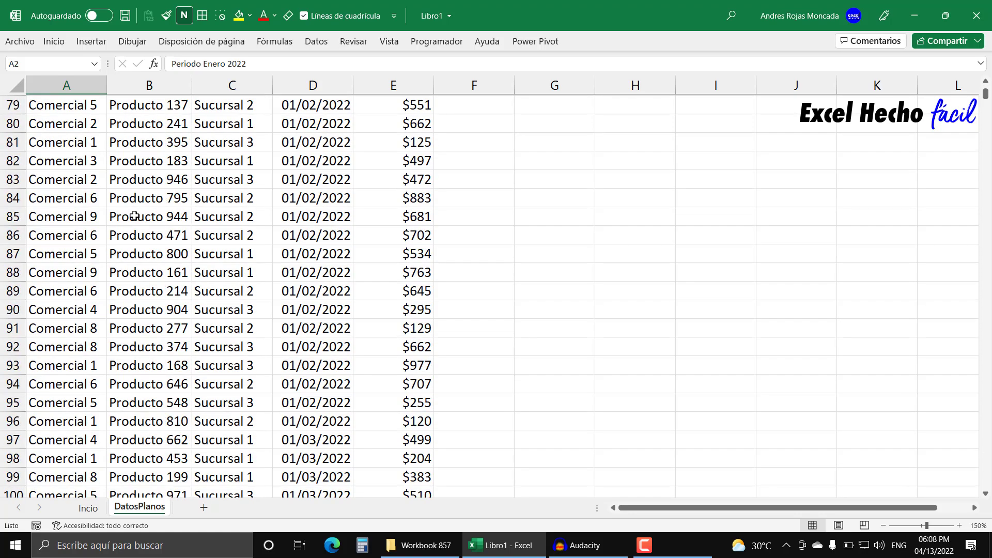
{"action": "scroll", "coordinate": [134, 221], "scroll_direction": "down", "scroll_amount": 20}
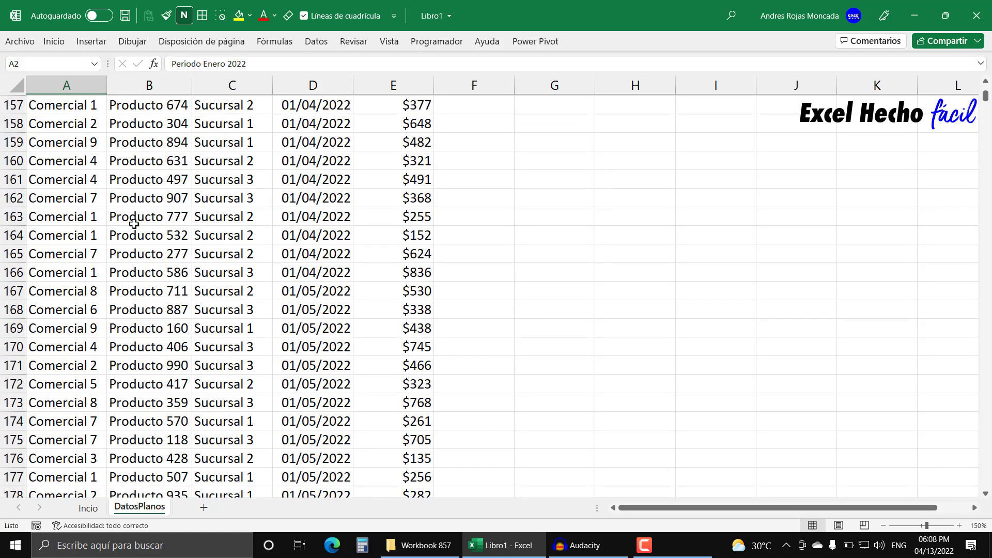
{"action": "scroll", "coordinate": [134, 241], "scroll_direction": "down", "scroll_amount": 8}
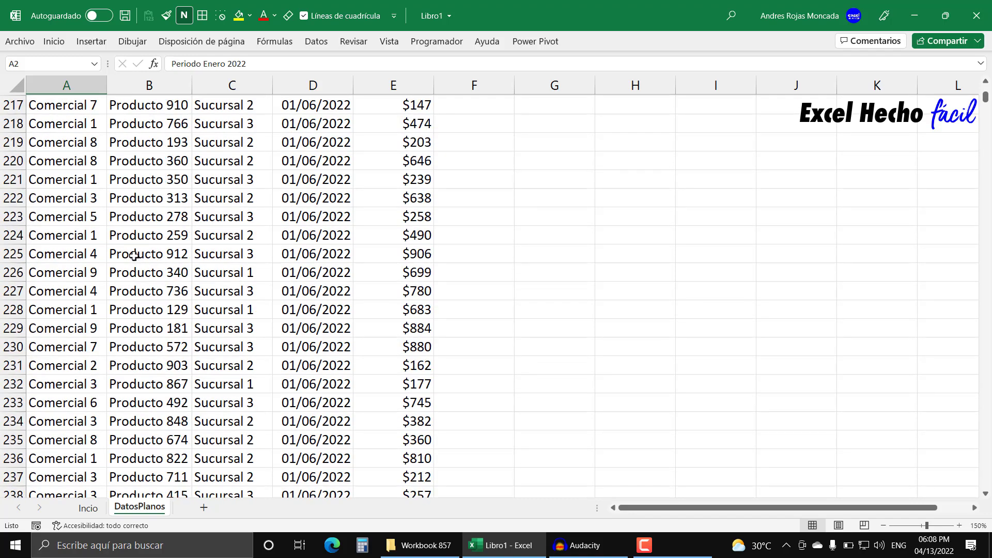
{"action": "scroll", "coordinate": [134, 257], "scroll_direction": "down", "scroll_amount": 20}
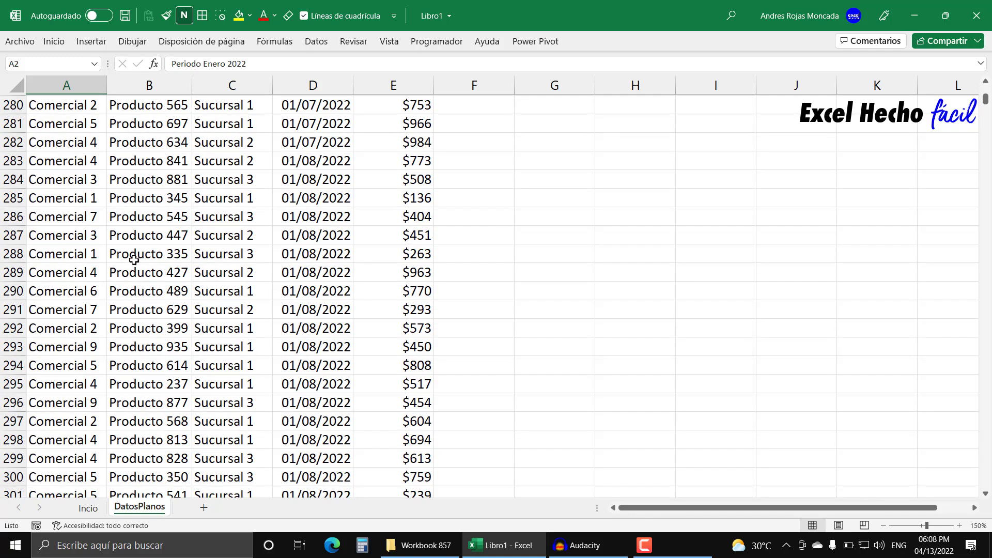
{"action": "scroll", "coordinate": [132, 307], "scroll_direction": "down", "scroll_amount": 20}
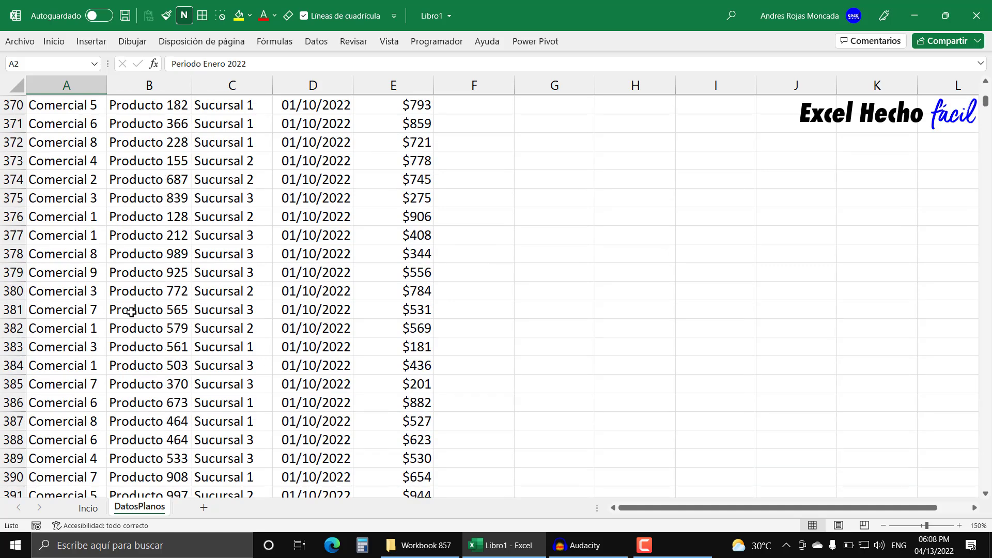
{"action": "scroll", "coordinate": [131, 310], "scroll_direction": "down", "scroll_amount": 8}
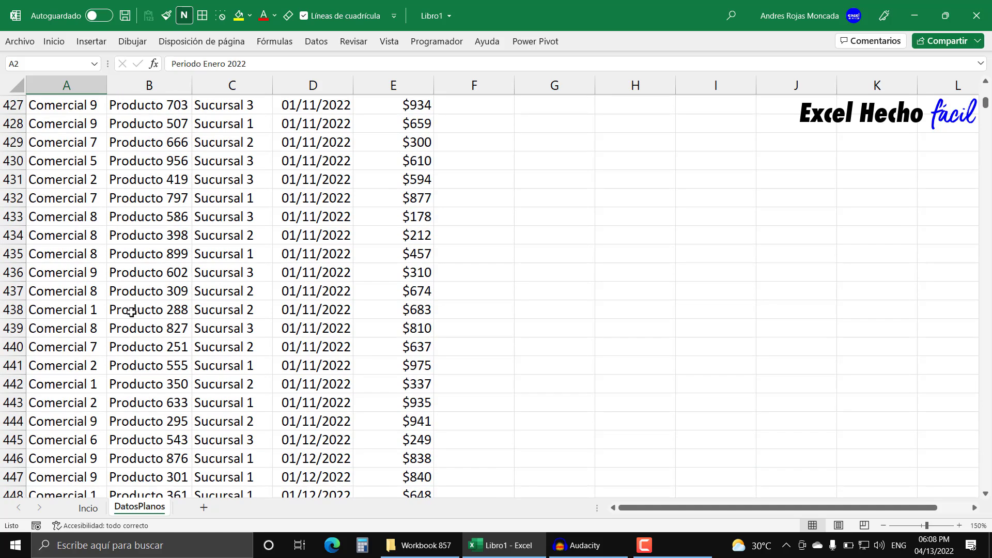
{"action": "left_click", "coordinate": [68, 305]}
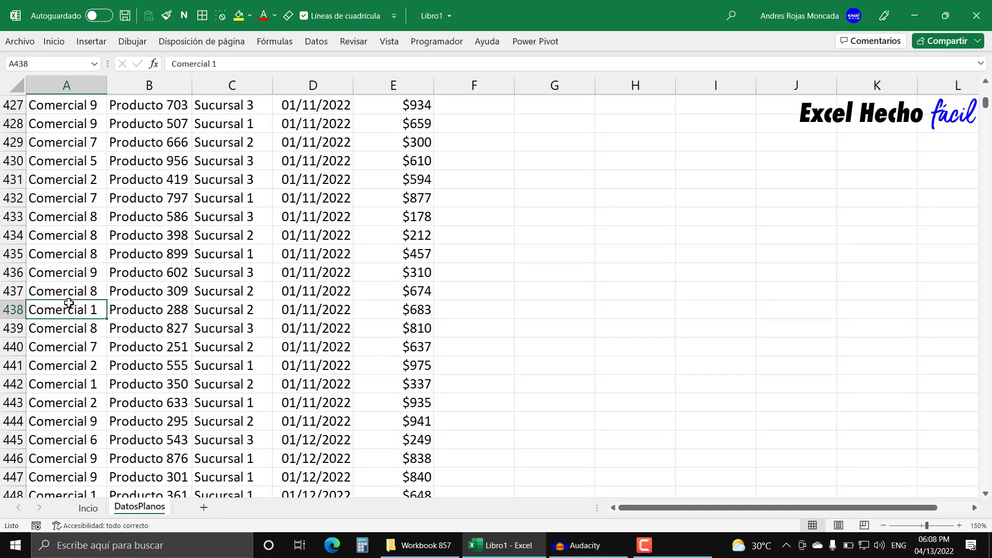
{"action": "key", "text": "Right"}
{"action": "key", "text": "ctrl+Down"}
{"action": "scroll", "coordinate": [69, 326], "scroll_direction": "down", "scroll_amount": 5}
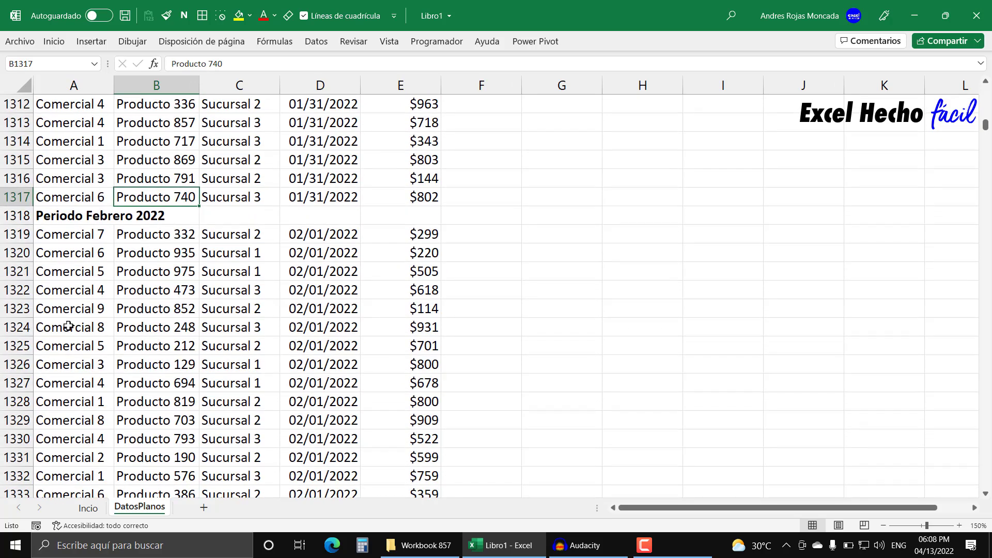
Skip past February's data ending at row 2454 and select the Periodo Marzo 2022 row A2455:E2455.
{"action": "left_click", "coordinate": [59, 215]}
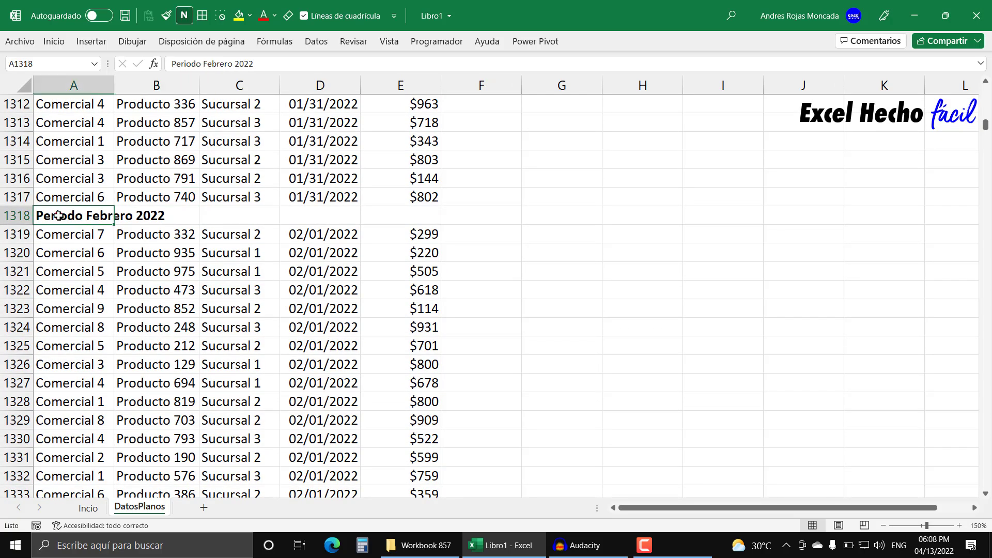
{"action": "left_click_drag", "start_coordinate": [48, 216], "coordinate": [425, 218]}
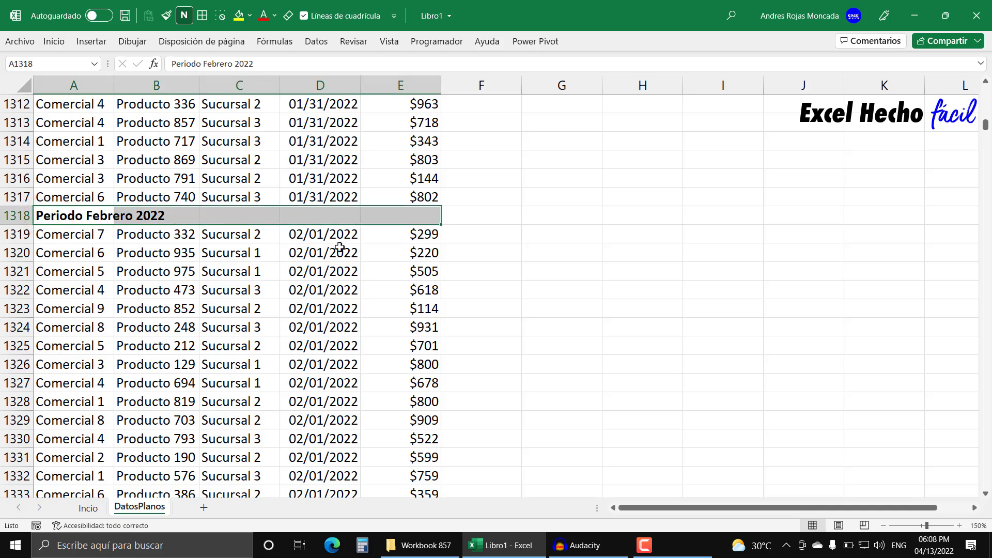
{"action": "scroll", "coordinate": [259, 273], "scroll_direction": "down", "scroll_amount": 19}
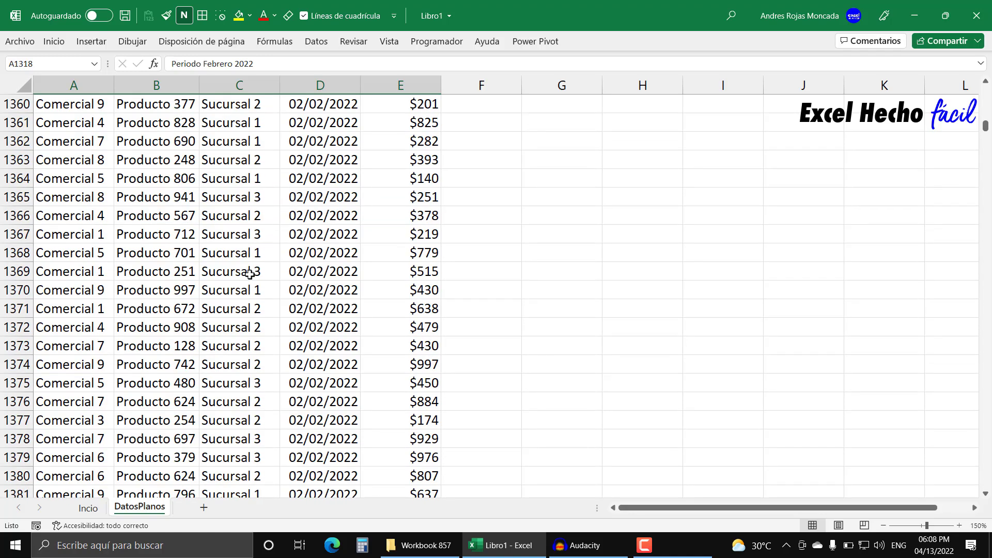
{"action": "scroll", "coordinate": [250, 273], "scroll_direction": "down", "scroll_amount": 20}
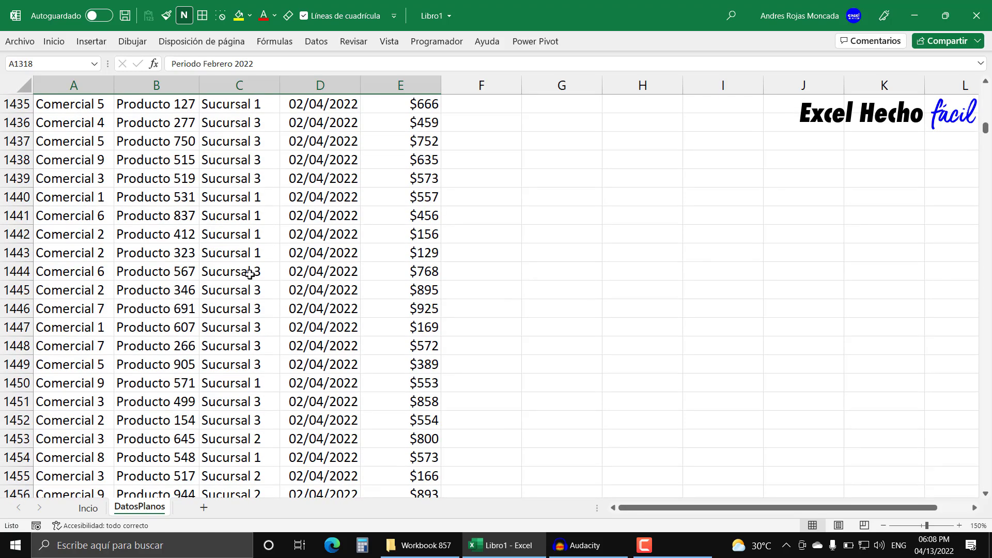
{"action": "scroll", "coordinate": [250, 273], "scroll_direction": "down", "scroll_amount": 20}
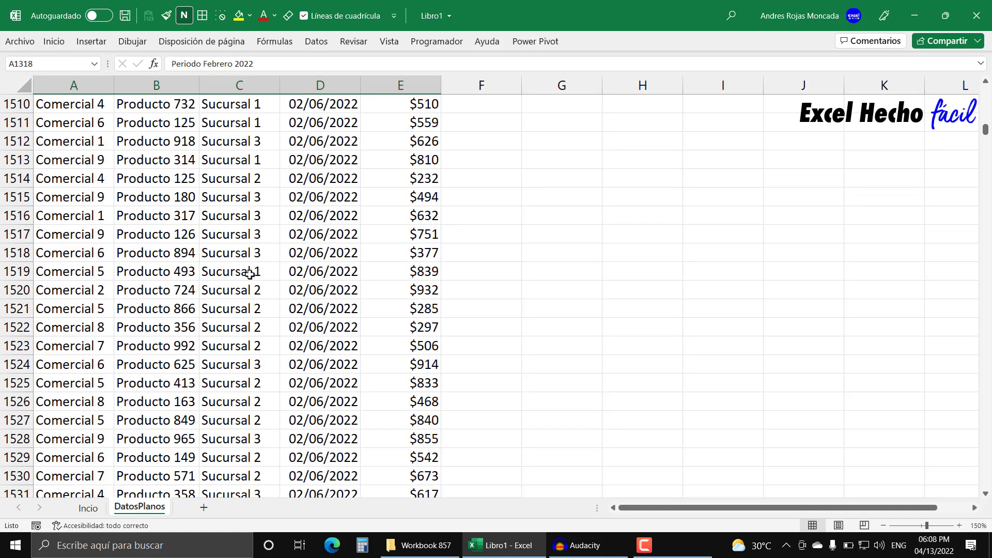
{"action": "scroll", "coordinate": [250, 274], "scroll_direction": "down", "scroll_amount": 20}
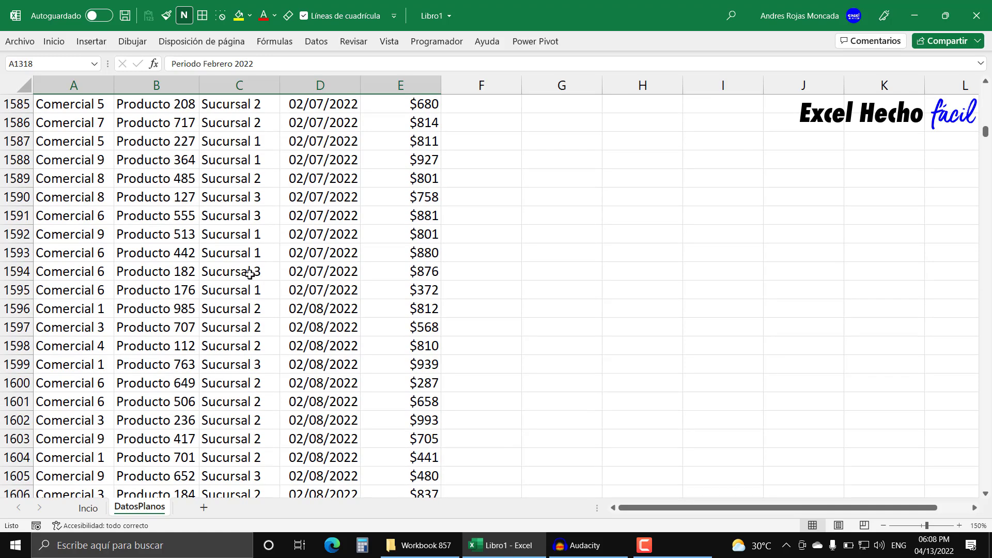
{"action": "scroll", "coordinate": [251, 274], "scroll_direction": "down", "scroll_amount": 7}
{"action": "left_click", "coordinate": [167, 266]}
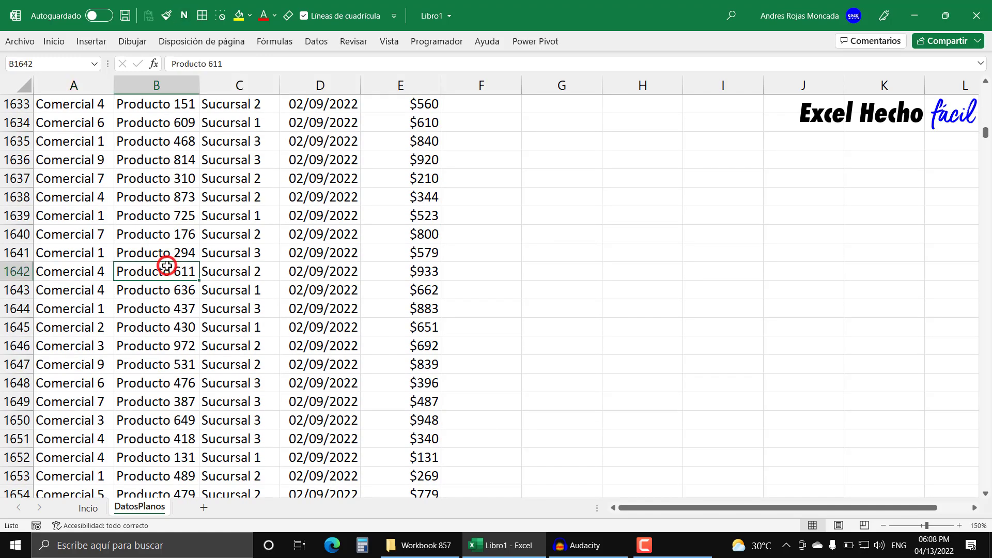
{"action": "key", "text": "ctrl+Down"}
{"action": "scroll", "coordinate": [167, 265], "scroll_direction": "down", "scroll_amount": 4}
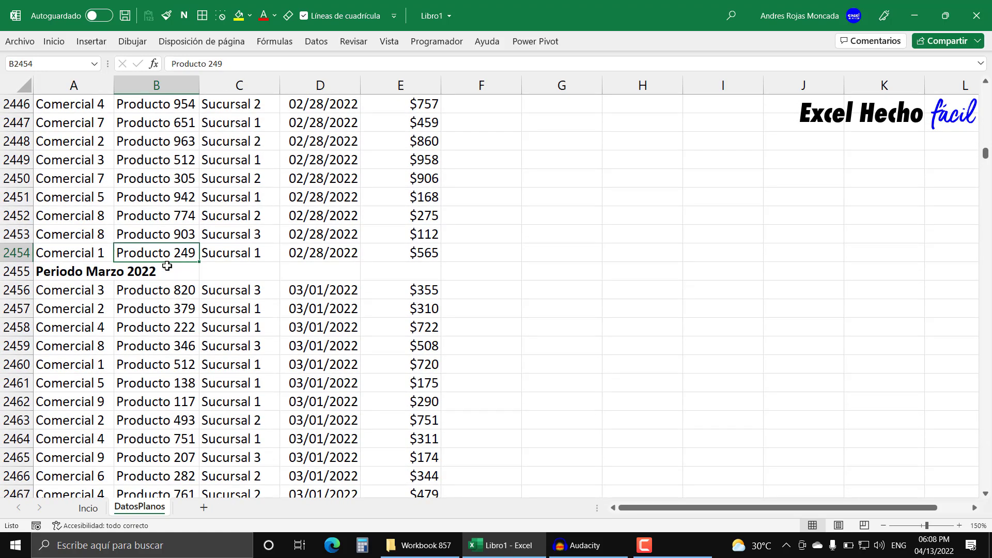
{"action": "left_click_drag", "start_coordinate": [55, 275], "coordinate": [417, 272]}
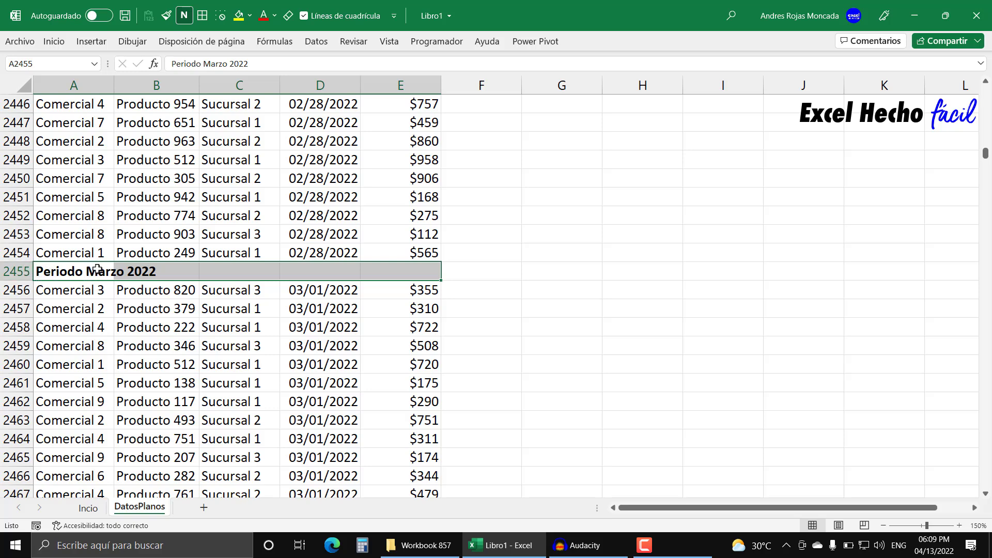
Jump through the March, April and May 2022 data blocks using column C.
{"action": "left_click", "coordinate": [153, 270]}
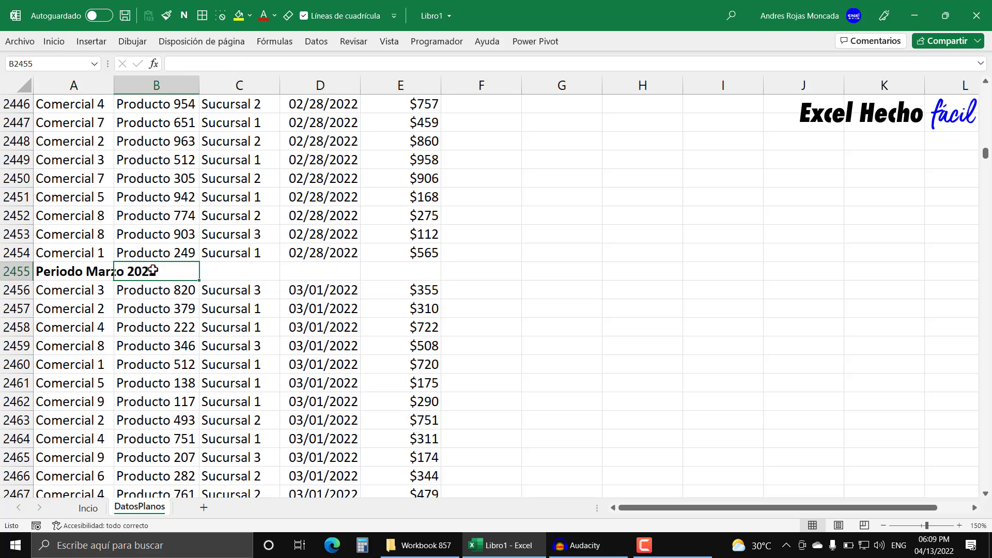
{"action": "left_click", "coordinate": [222, 264]}
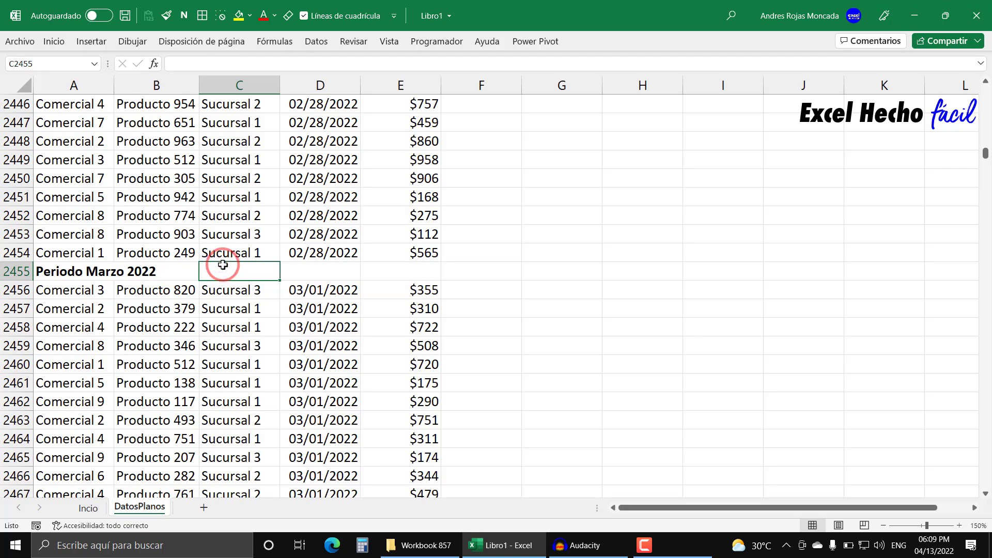
{"action": "key", "text": "Down"}
{"action": "scroll", "coordinate": [222, 264], "scroll_direction": "down", "scroll_amount": 1}
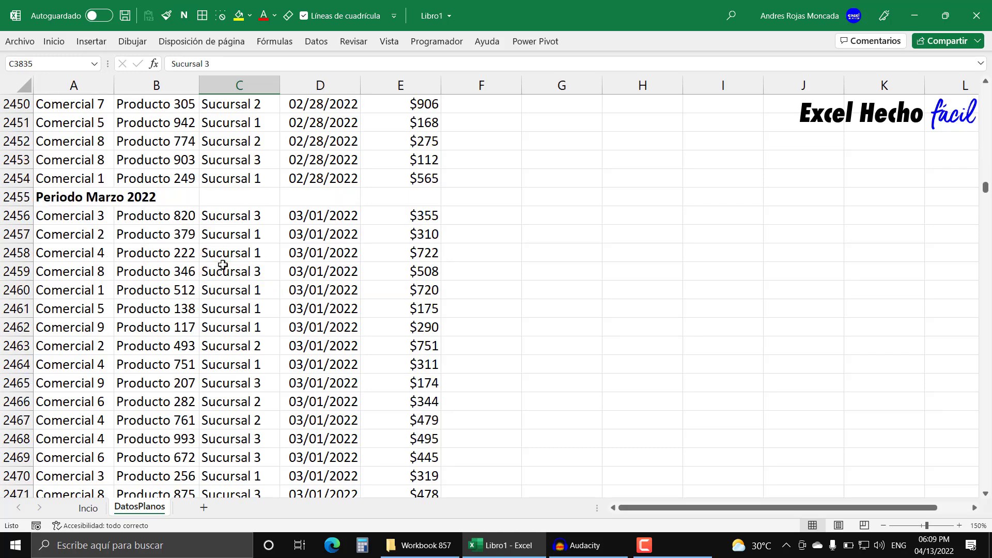
{"action": "key", "text": "ctrl+Down"}
{"action": "scroll", "coordinate": [223, 264], "scroll_direction": "down", "scroll_amount": 5}
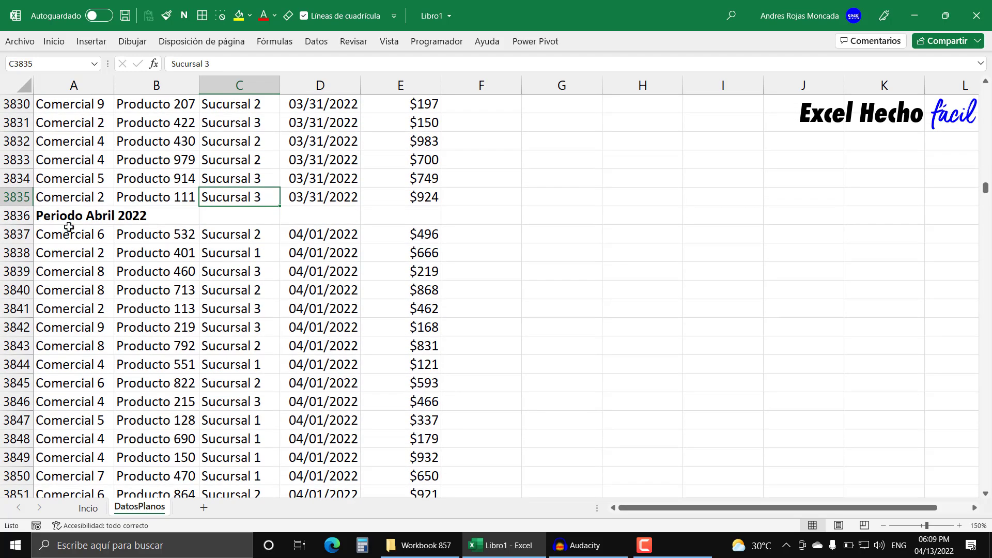
{"action": "left_click", "coordinate": [235, 223]}
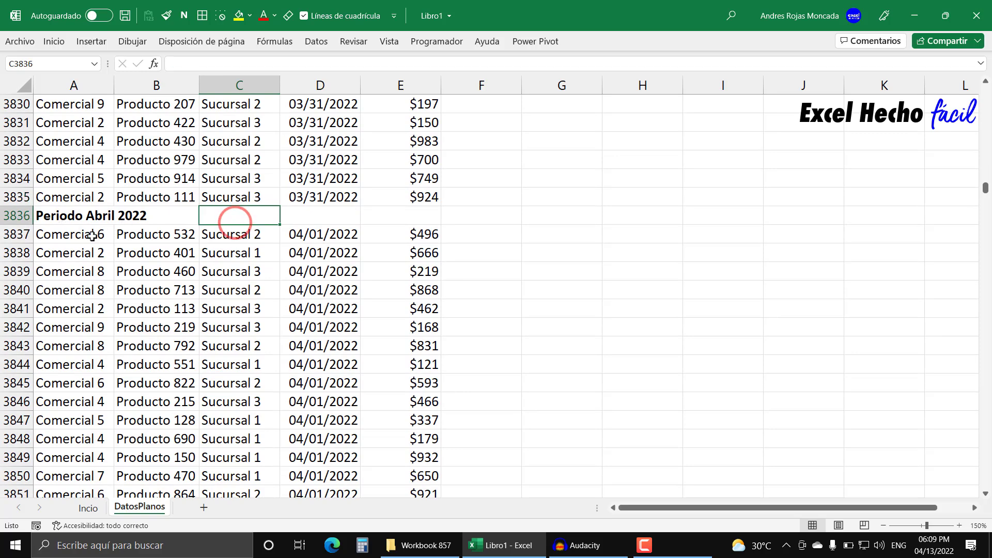
{"action": "left_click", "coordinate": [244, 233]}
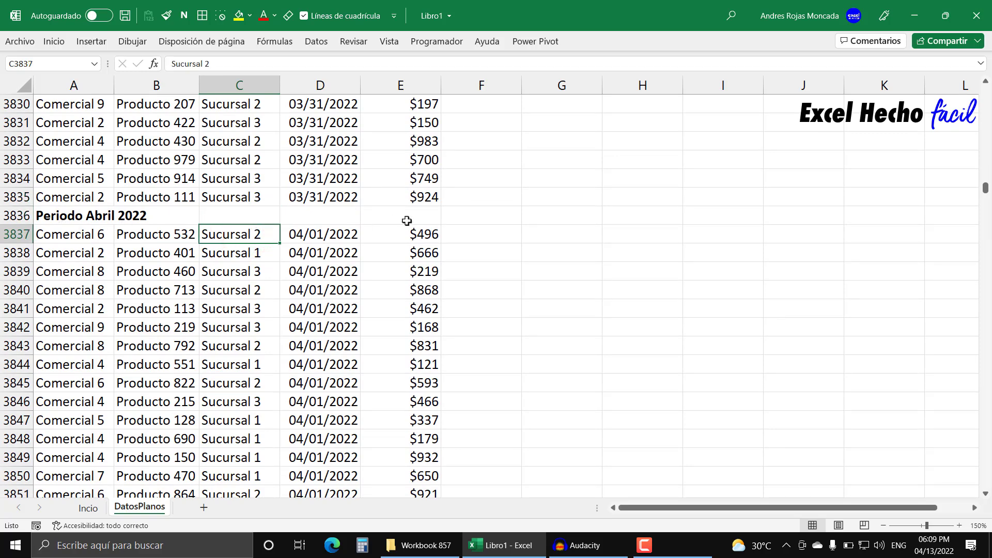
{"action": "key", "text": "ctrl+Down"}
{"action": "scroll", "coordinate": [407, 220], "scroll_direction": "down", "scroll_amount": 6}
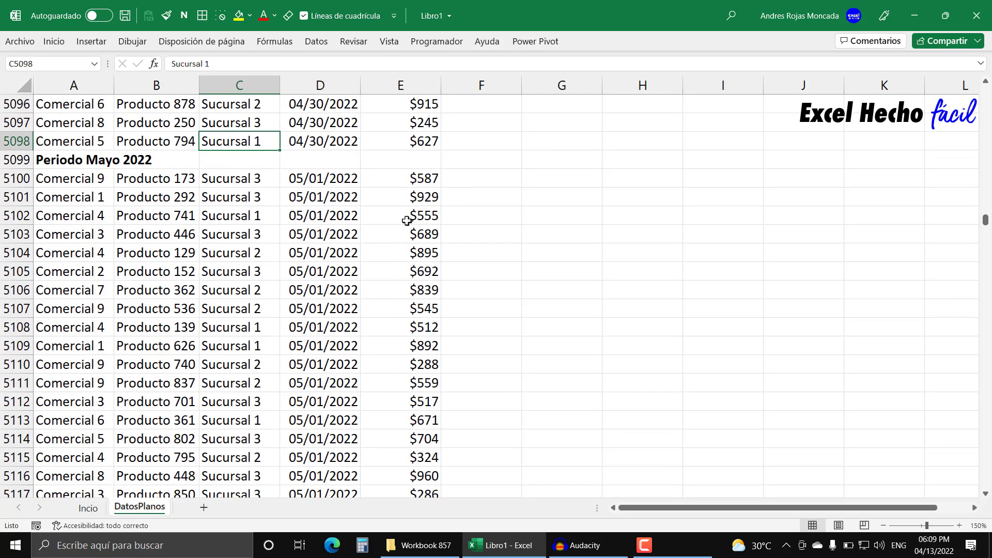
{"action": "left_click", "coordinate": [237, 162]}
{"action": "left_click", "coordinate": [249, 180]}
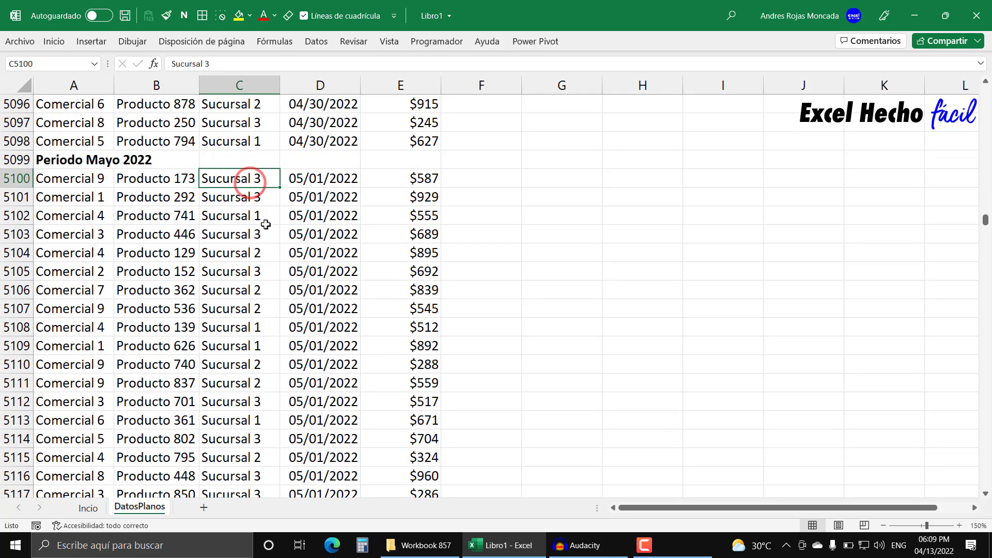
{"action": "key", "text": "ctrl+Down"}
{"action": "scroll", "coordinate": [266, 224], "scroll_direction": "down", "scroll_amount": 8}
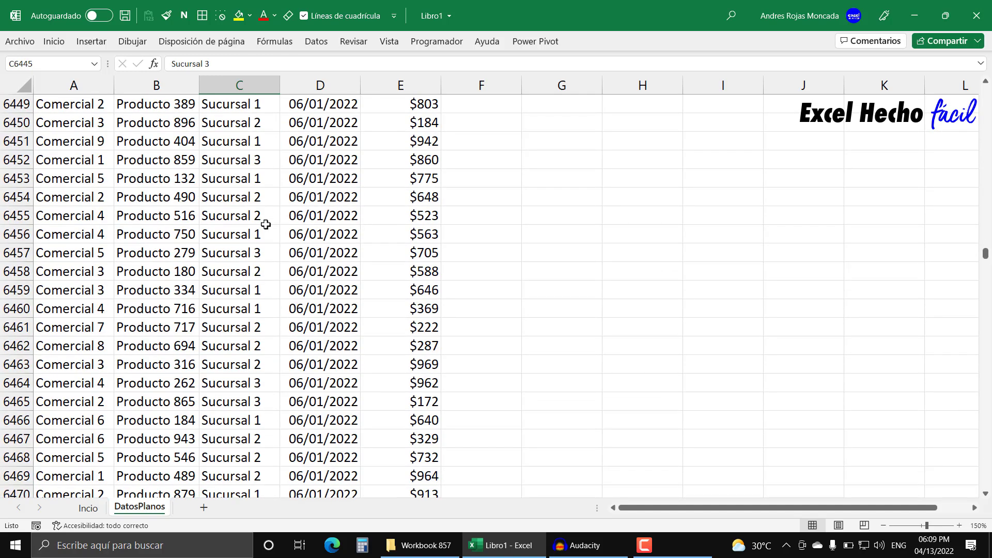
Skip from June through the remaining months to the final record at row 15603.
{"action": "scroll", "coordinate": [266, 224], "scroll_direction": "up", "scroll_amount": 4}
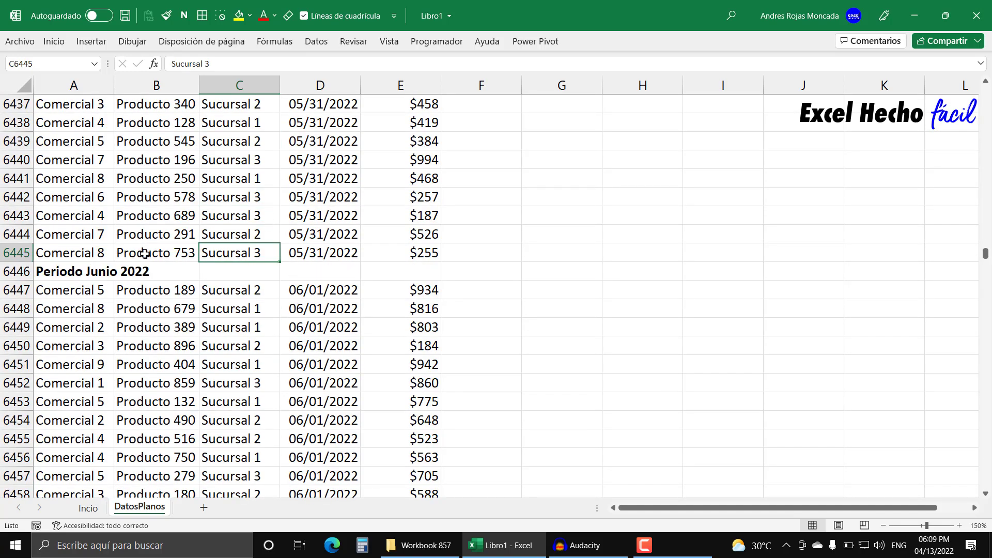
{"action": "left_click", "coordinate": [228, 290]}
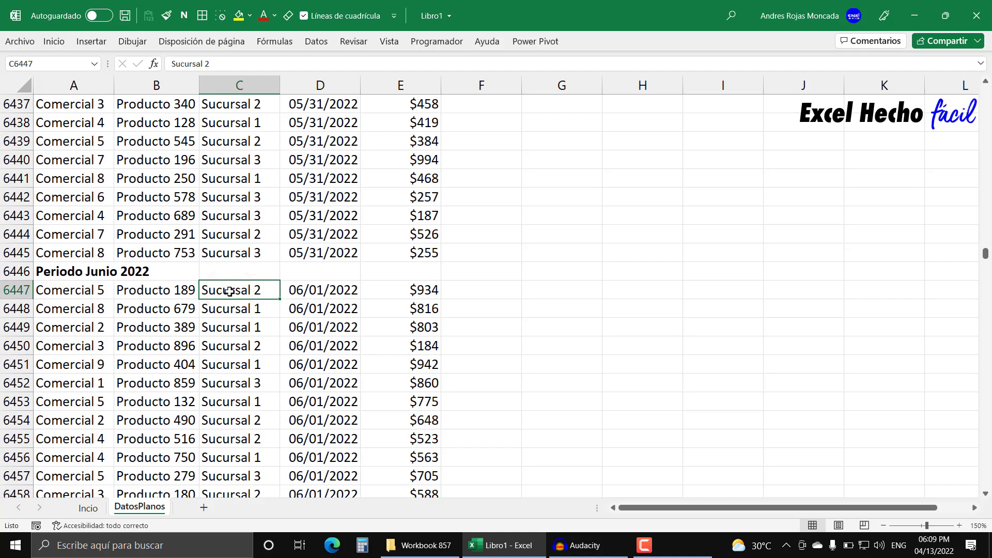
{"action": "key", "text": "ctrl+Down"}
{"action": "key", "text": "ctrl+Down"}
{"action": "key", "text": "ctrl+Down"}
{"action": "key", "text": "ctrl+Down"}
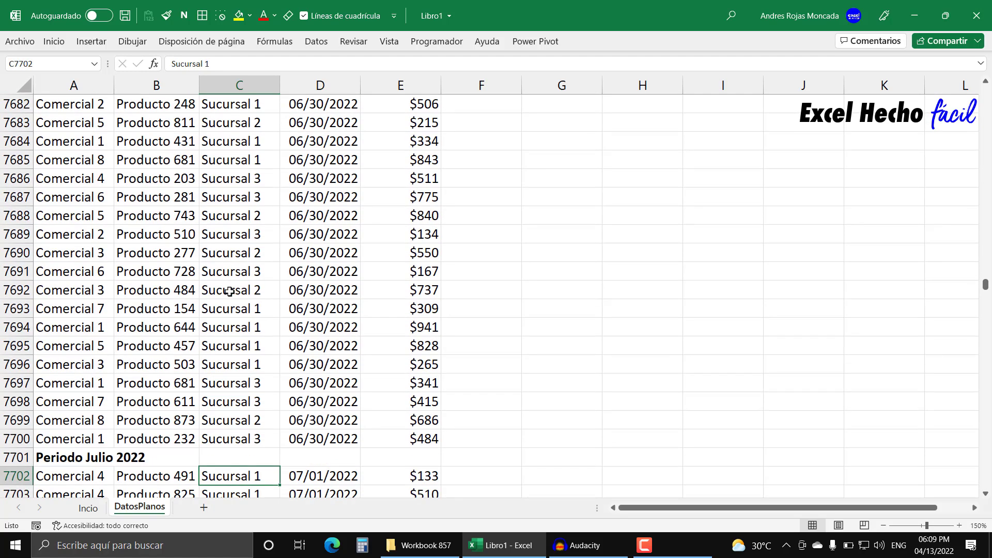
{"action": "key", "text": "ctrl+Down"}
{"action": "key", "text": "ctrl+Down"}
{"action": "key", "text": "ctrl+Down"}
{"action": "key", "text": "ctrl+Down"}
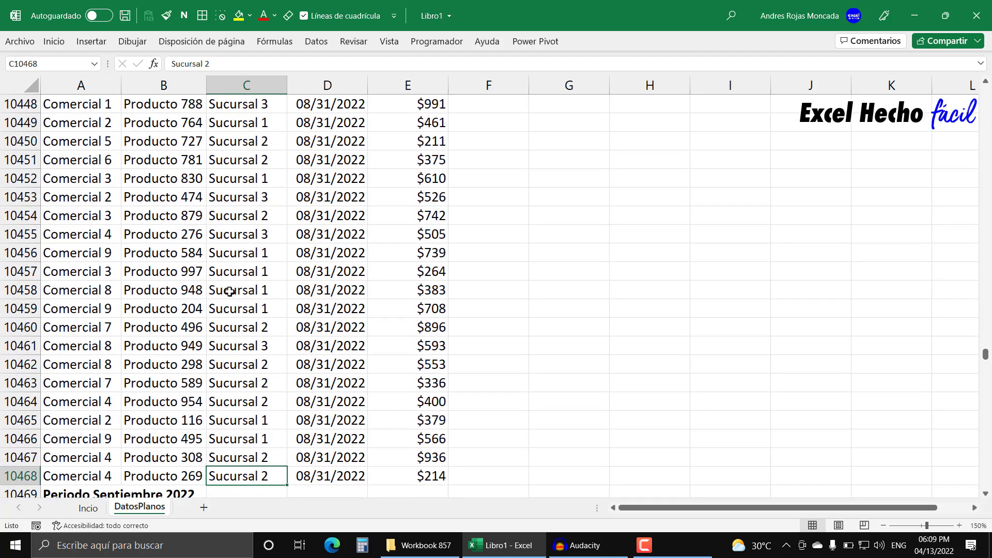
{"action": "key", "text": "ctrl+Down"}
{"action": "key", "text": "ctrl+Down"}
{"action": "key", "text": "ctrl+Down"}
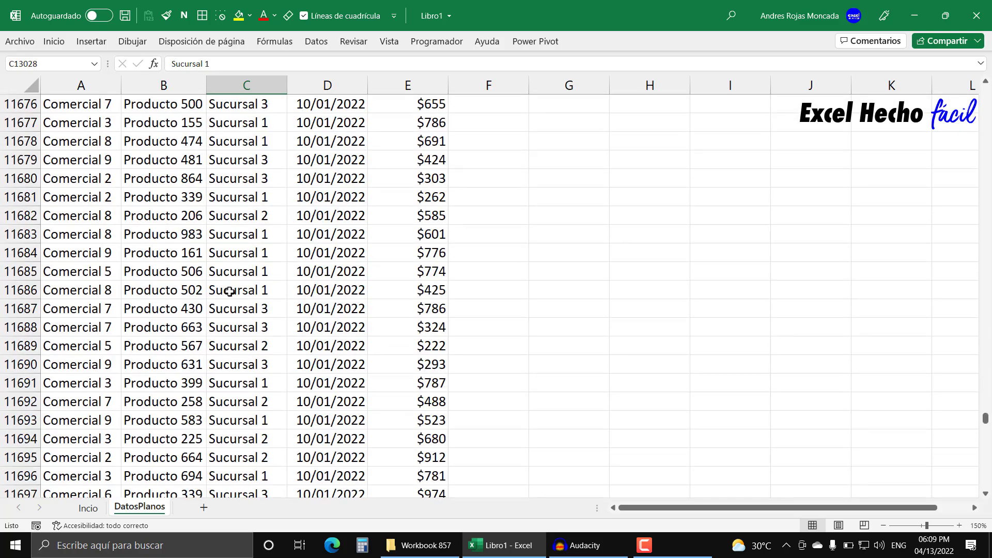
{"action": "key", "text": "ctrl+Down"}
{"action": "key", "text": "ctrl+Down"}
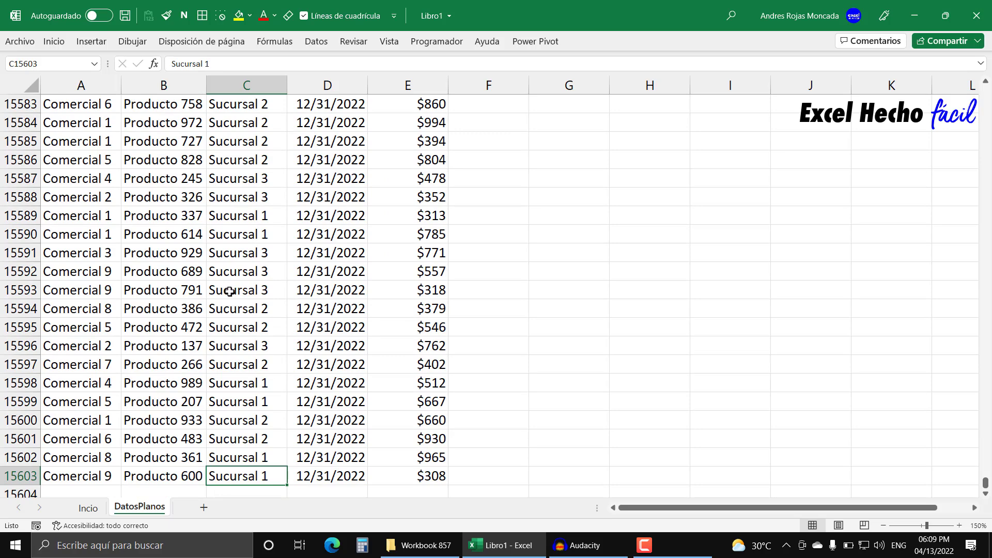
{"action": "scroll", "coordinate": [229, 291], "scroll_direction": "down", "scroll_amount": 2}
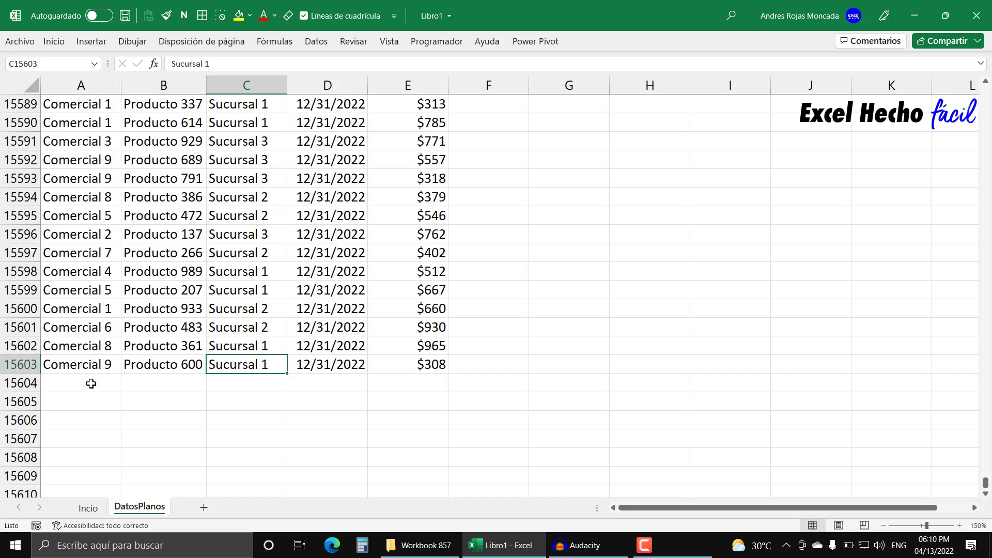
Go back to the top of DatosPlanos and review G1 and the Periodo Enero 2022 label in A2.
{"action": "left_click", "coordinate": [95, 507]}
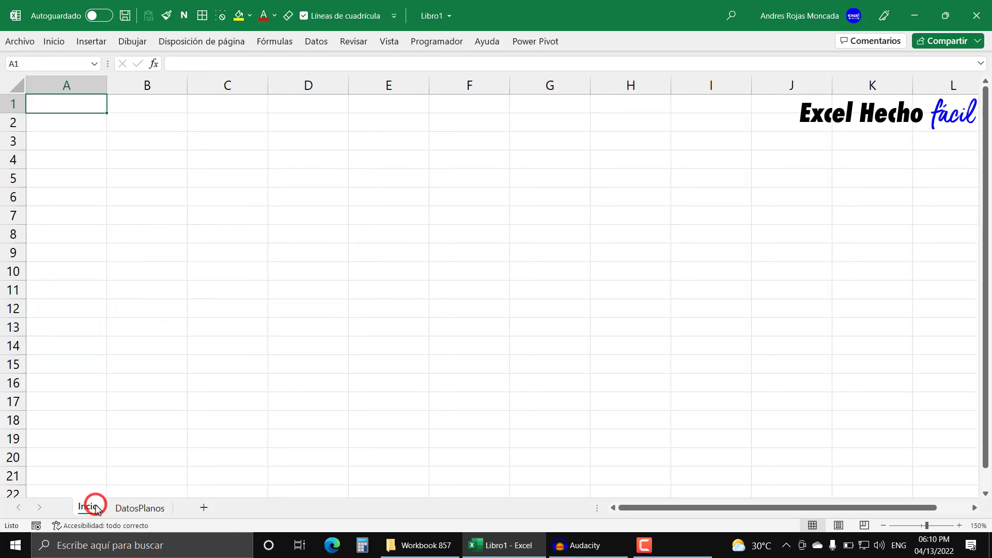
{"action": "left_click", "coordinate": [140, 509]}
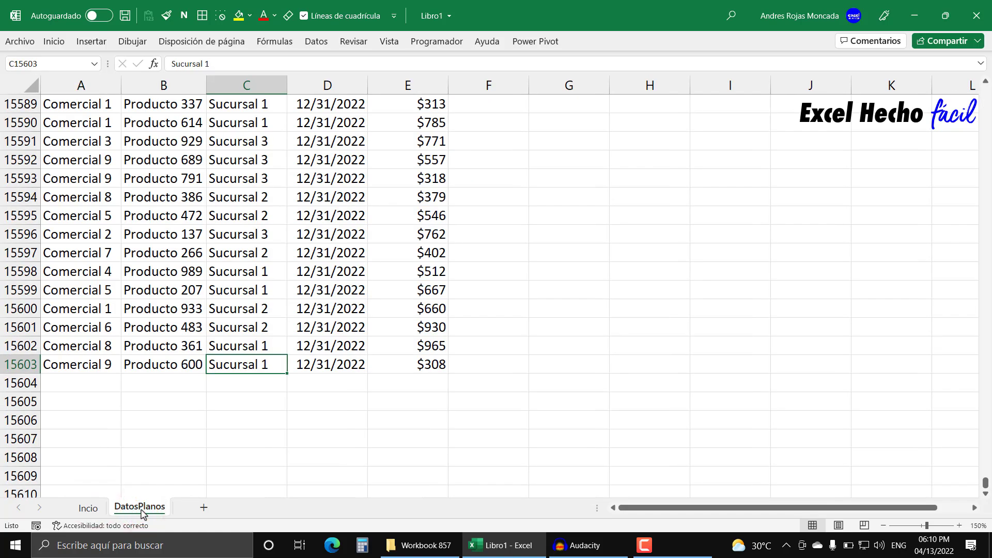
{"action": "key", "text": "Page_Up"}
{"action": "key", "text": "Page_Up"}
{"action": "key", "text": "Page_Up"}
{"action": "key", "text": "Page_Up"}
{"action": "key", "text": "Page_Up"}
{"action": "key", "text": "Page_Up"}
{"action": "key", "text": "Page_Up"}
{"action": "key", "text": "Page_Up"}
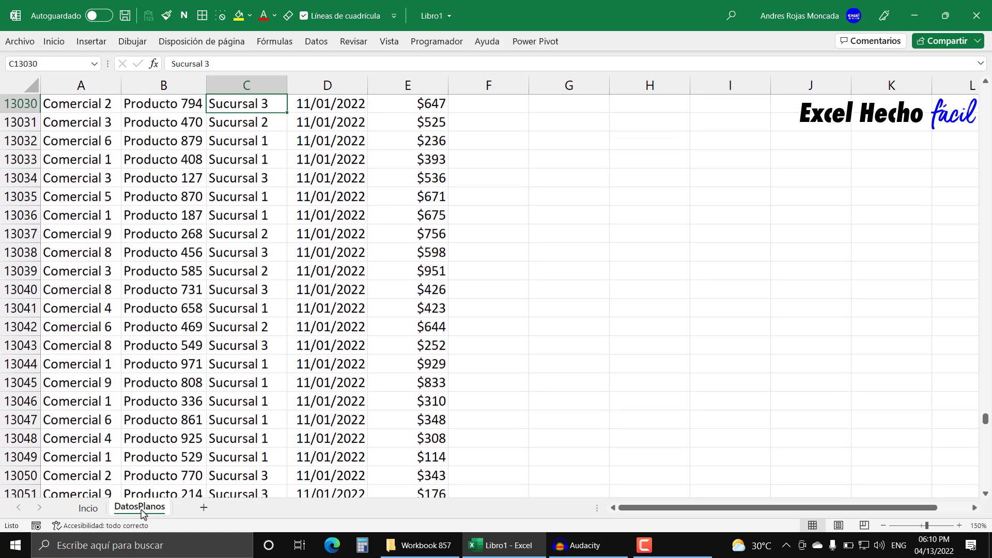
{"action": "left_click", "coordinate": [86, 413]}
{"action": "key", "text": "ctrl+Up"}
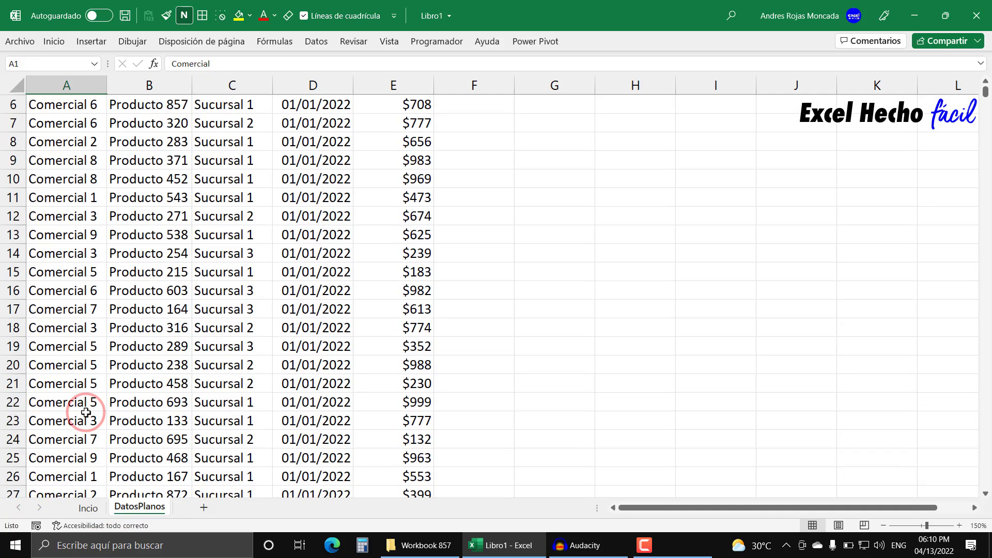
{"action": "left_click", "coordinate": [543, 104]}
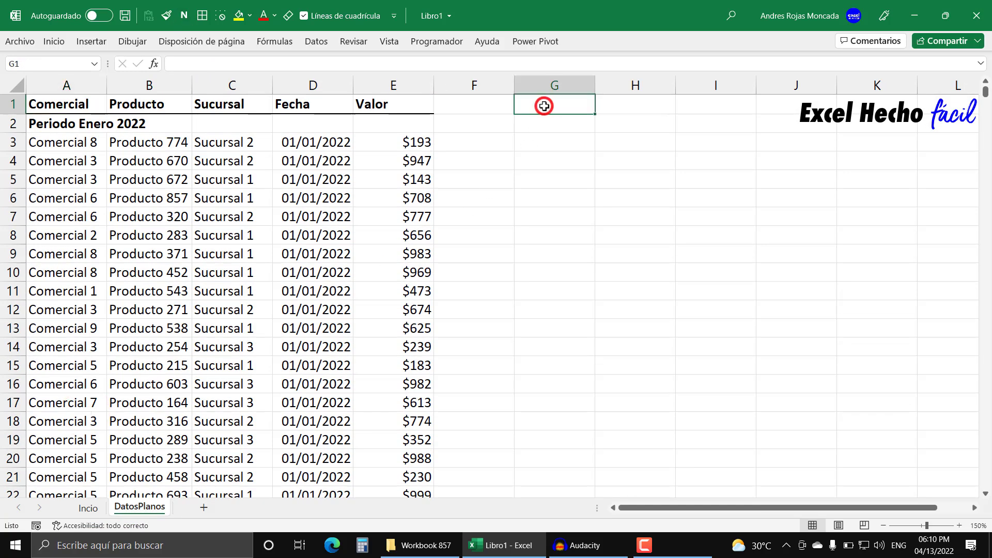
{"action": "left_click", "coordinate": [80, 119]}
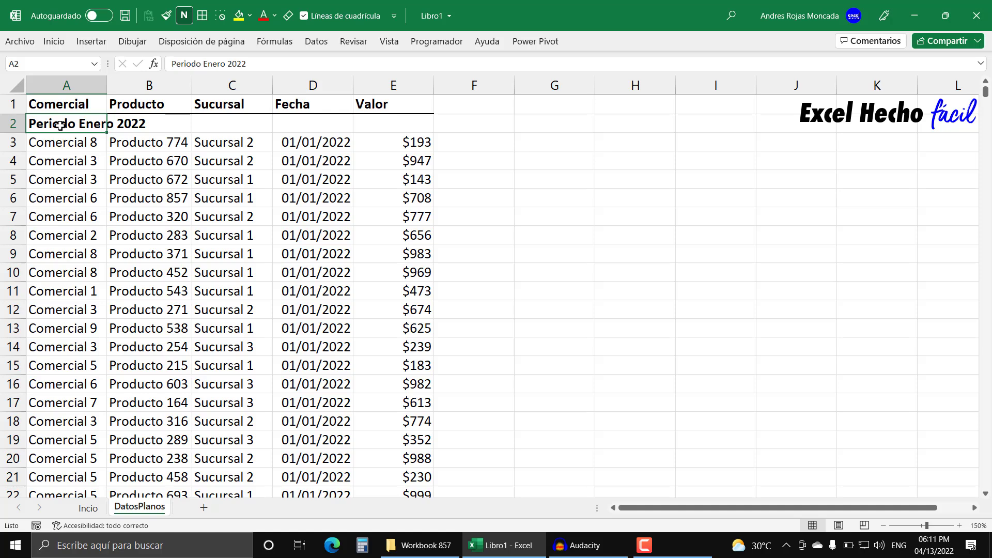
{"action": "left_click", "coordinate": [551, 109]}
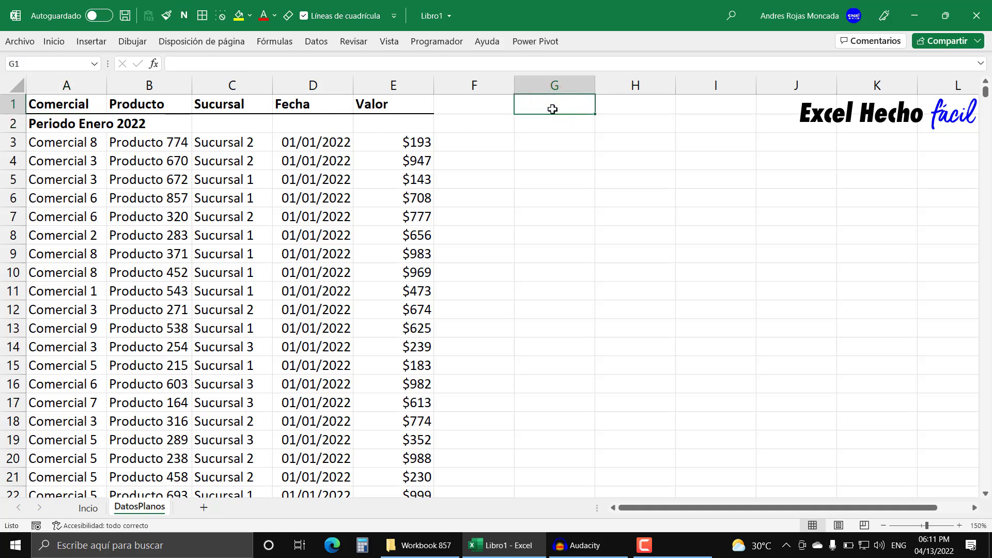
Colour the DatosPlanos sheet tab navy.
{"action": "right_click", "coordinate": [155, 512]}
{"action": "mouse_move", "coordinate": [226, 445]}
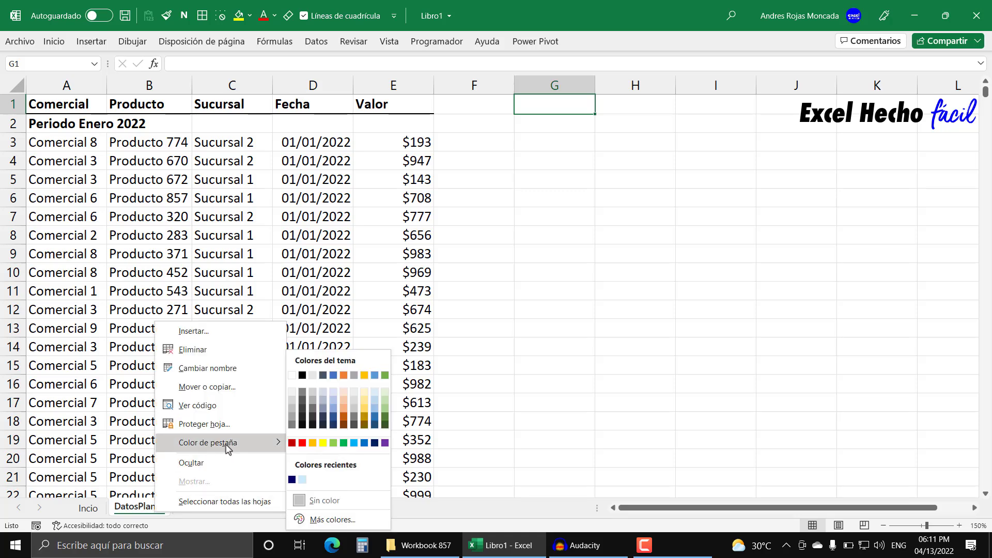
{"action": "left_click", "coordinate": [292, 480]}
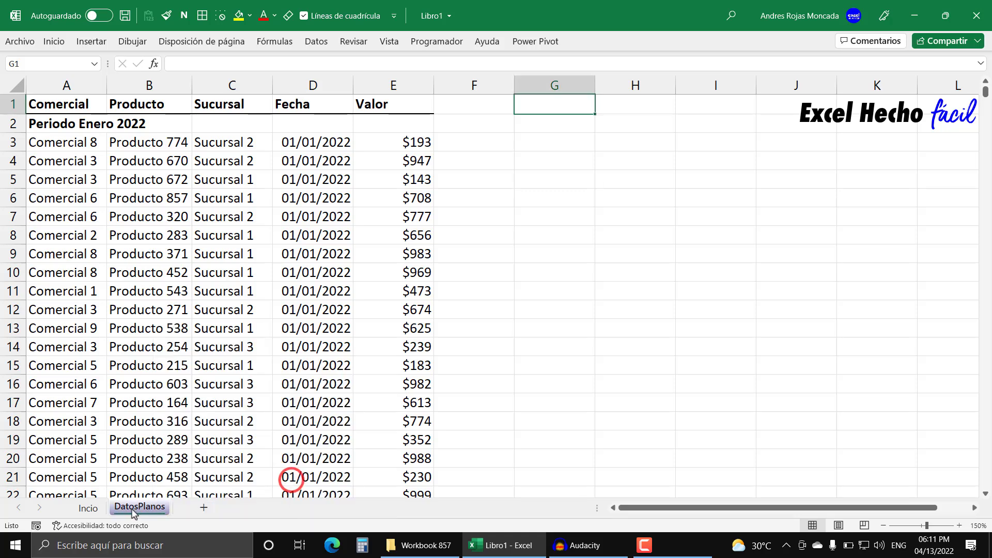
Rename the Incio sheet to Inicio.
{"action": "left_click", "coordinate": [98, 509]}
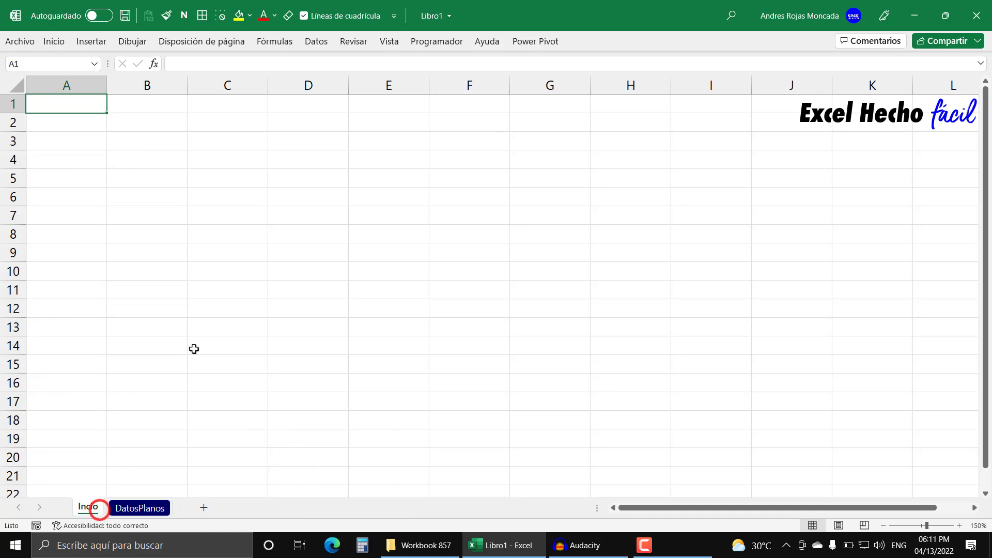
{"action": "double_click", "coordinate": [89, 508]}
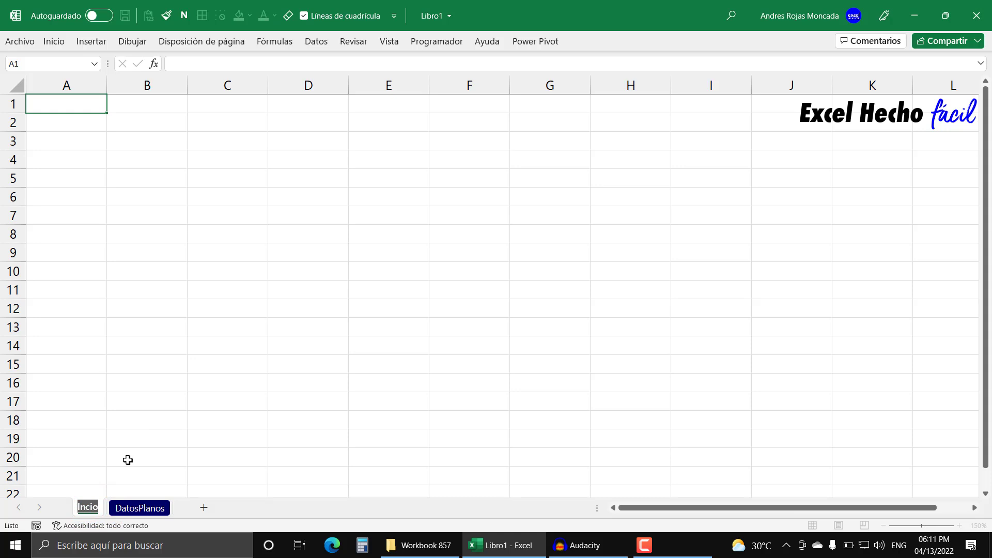
{"action": "type", "text": "Inicio"}
{"action": "key", "text": "Return"}
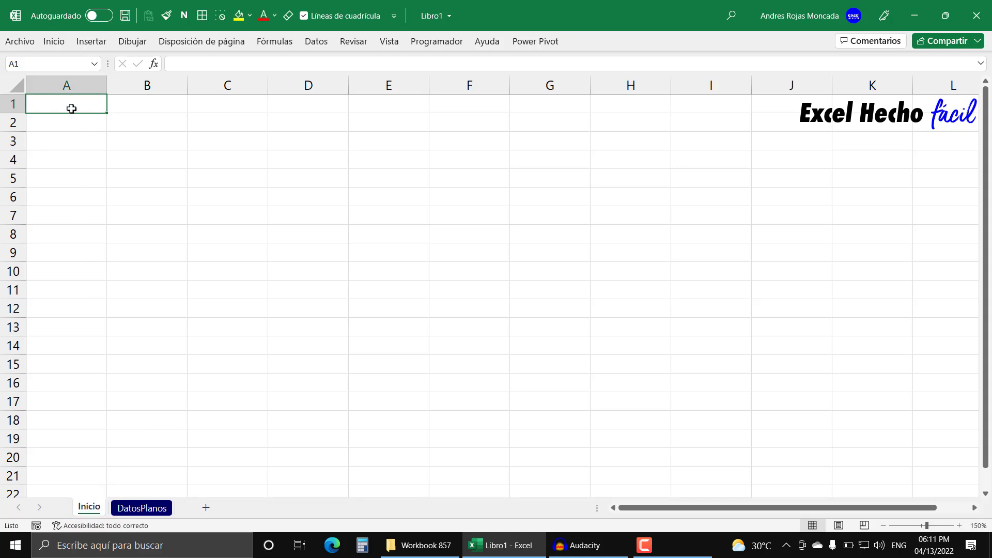
Enter Criterio in A1 and style it bold with a dark blue fill and white text.
{"action": "type", "text": "C"}
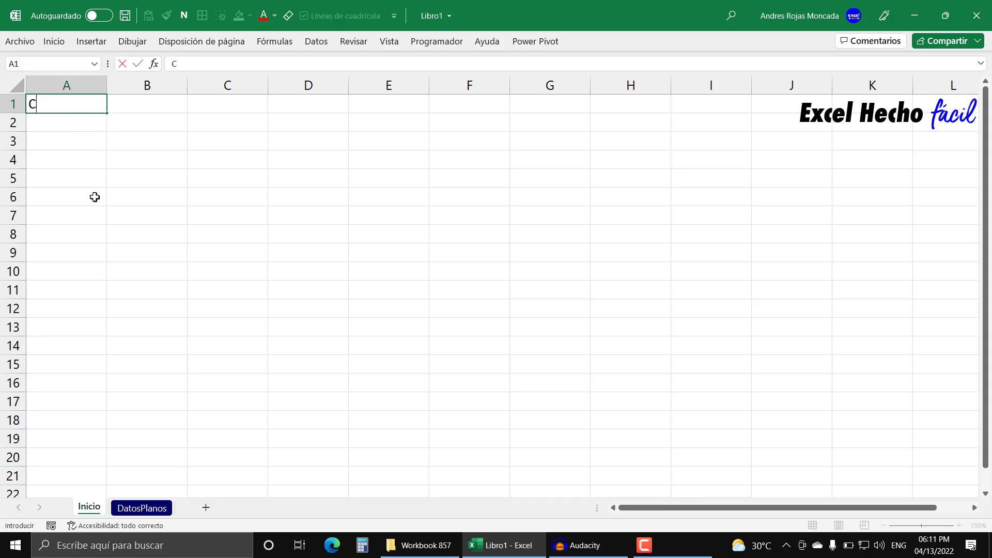
{"action": "type", "text": "riterio"}
{"action": "key", "text": "Return"}
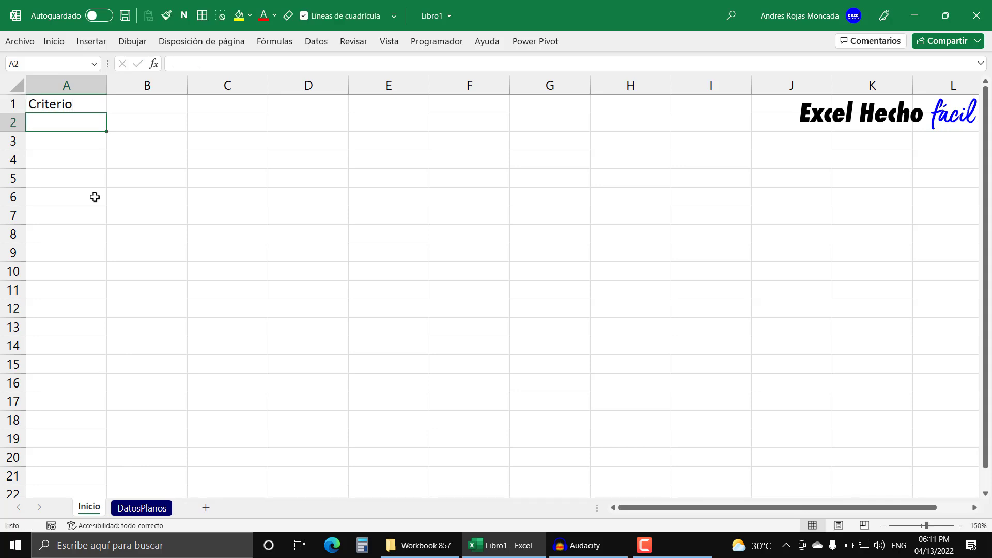
{"action": "left_click", "coordinate": [77, 103]}
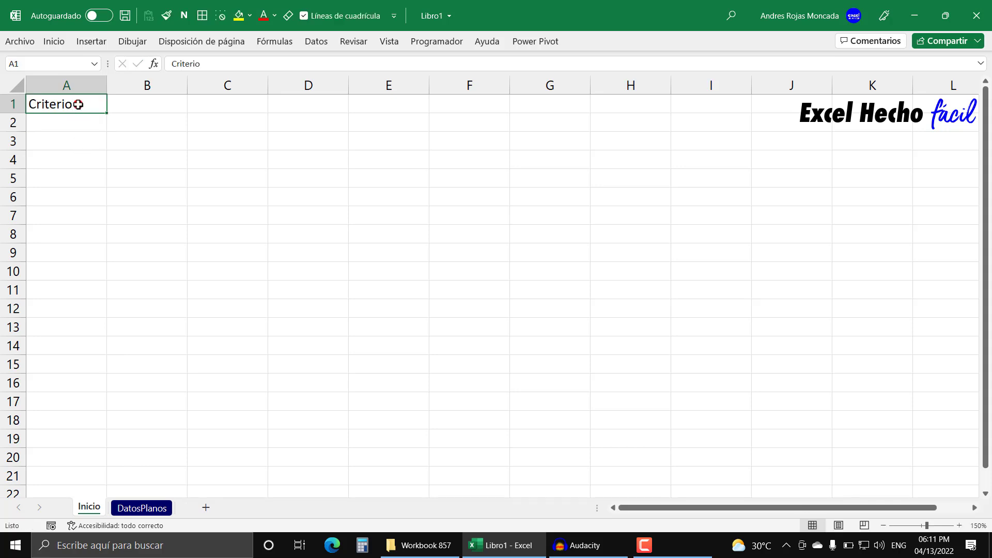
{"action": "left_click", "coordinate": [184, 16]}
{"action": "left_click", "coordinate": [250, 15]}
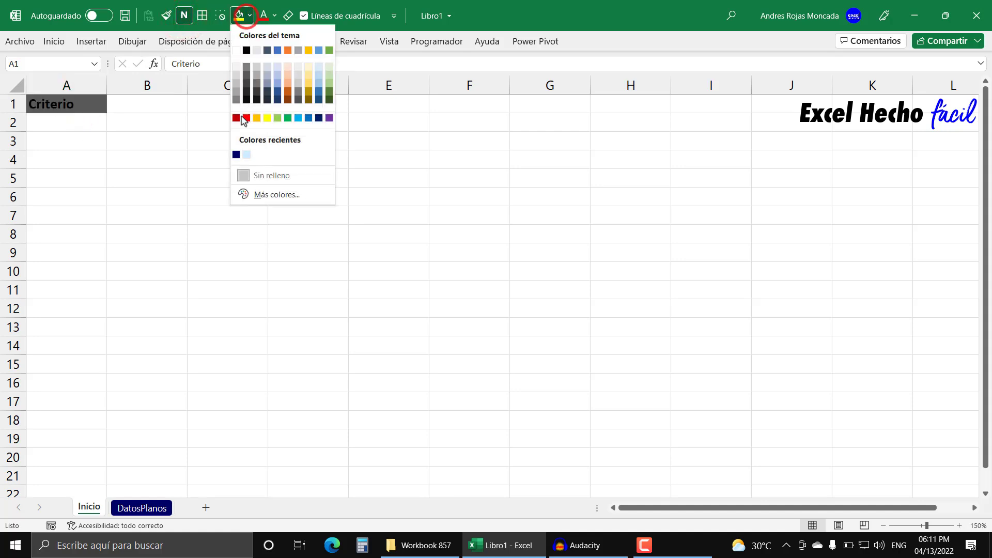
{"action": "left_click", "coordinate": [236, 155]}
{"action": "left_click", "coordinate": [274, 15]}
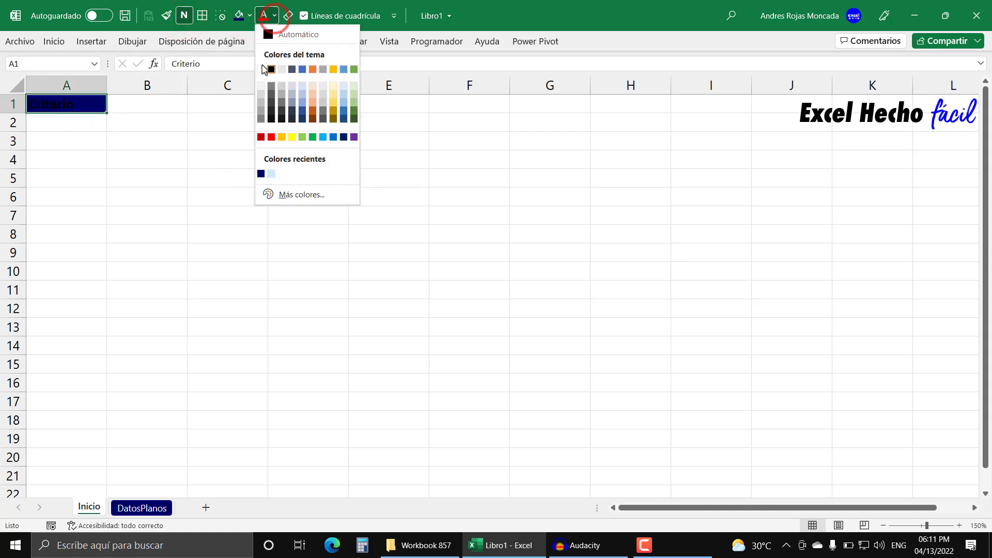
{"action": "left_click", "coordinate": [261, 69]}
Give B1 a light blue fill and enter the label Periodo in it.
{"action": "left_click", "coordinate": [159, 103]}
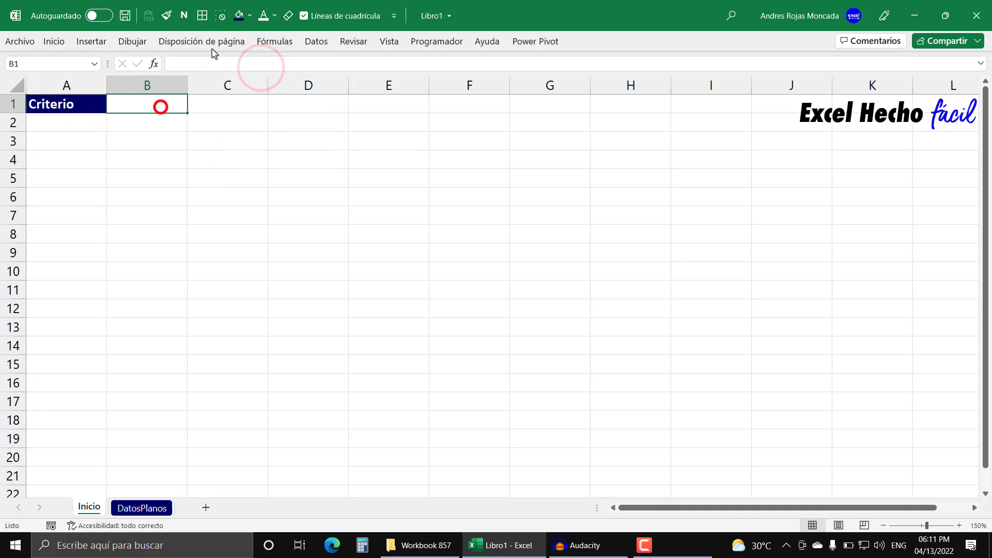
{"action": "left_click", "coordinate": [249, 15]}
{"action": "left_click", "coordinate": [247, 154]}
{"action": "left_click_drag", "start_coordinate": [80, 103], "coordinate": [172, 104]}
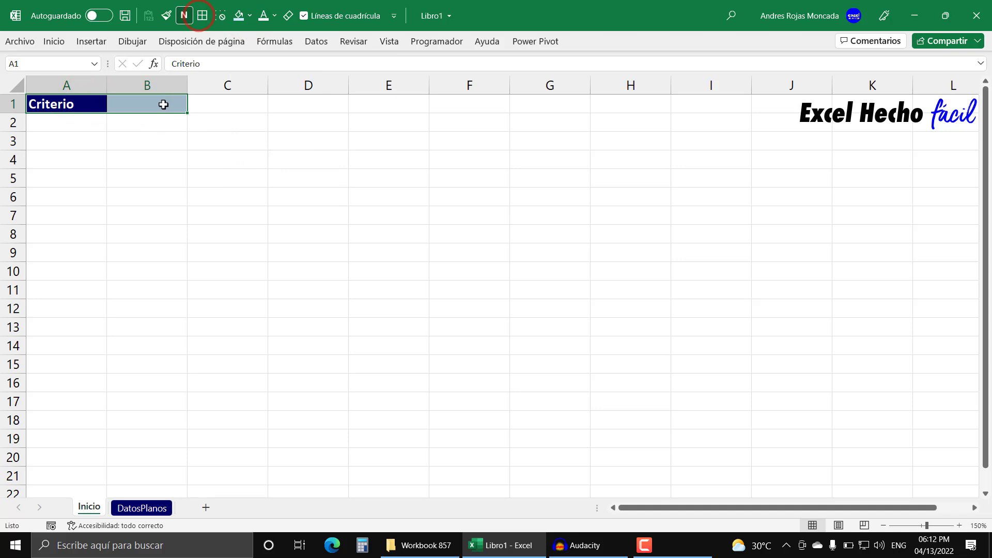
{"action": "left_click", "coordinate": [163, 105]}
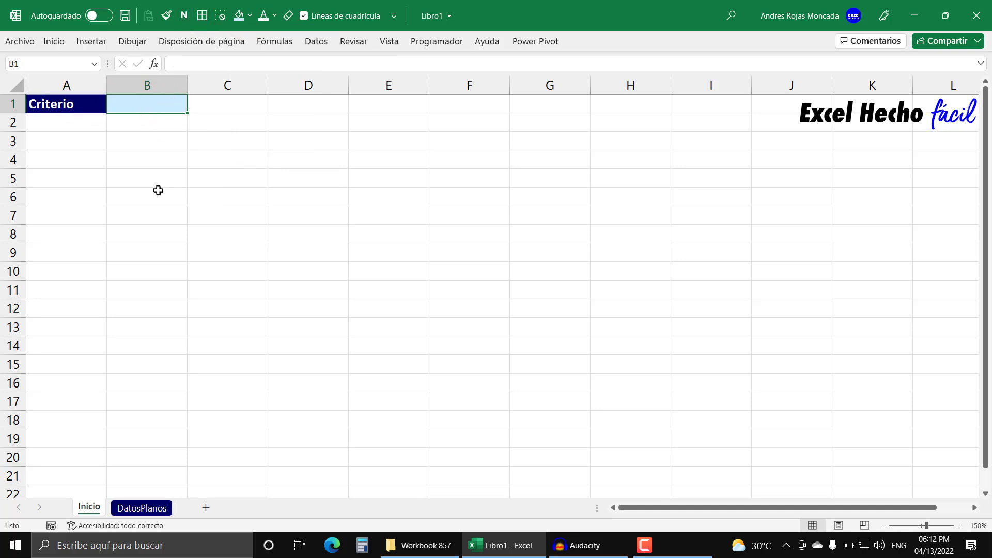
{"action": "type", "text": "P"}
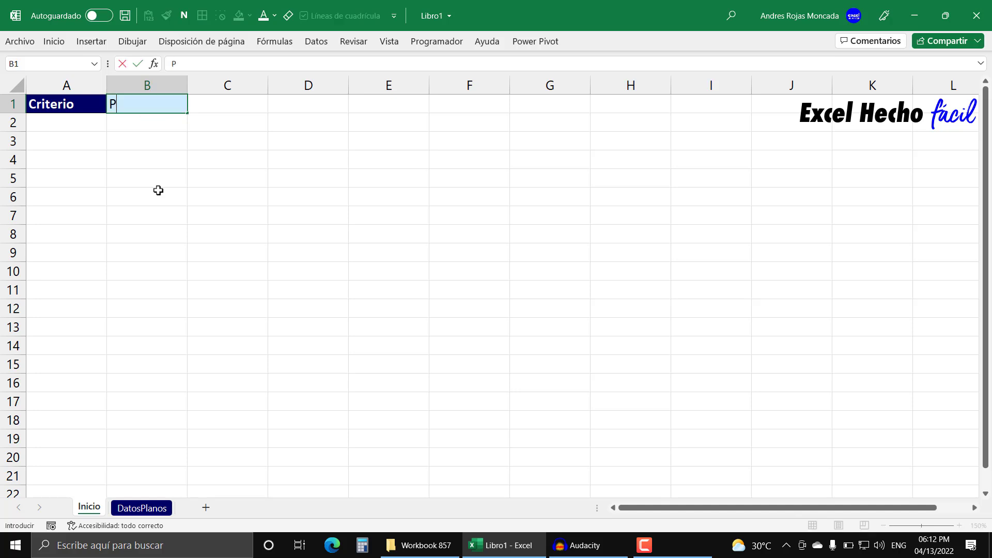
{"action": "type", "text": "eriodo"}
{"action": "key", "text": "Return"}
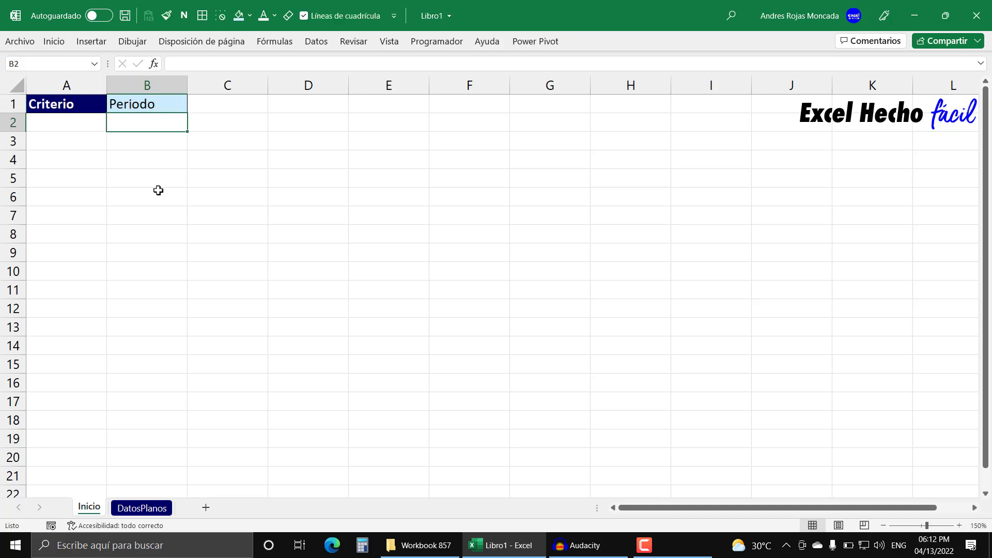
{"action": "left_click", "coordinate": [227, 108]}
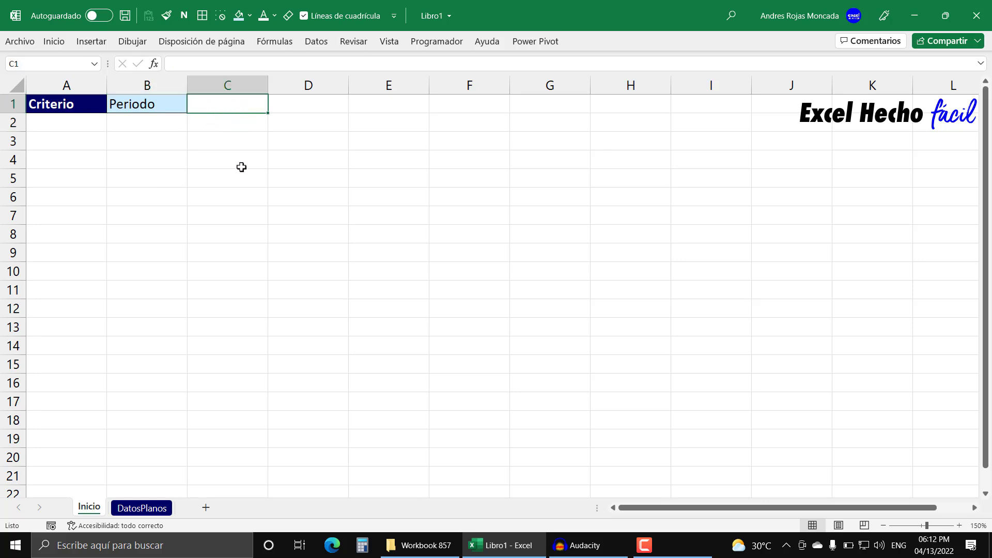
Head A3 with 'Fila Tabla' and fill A4:A15 with the numbers 1 to 12.
{"action": "left_click", "coordinate": [94, 141]}
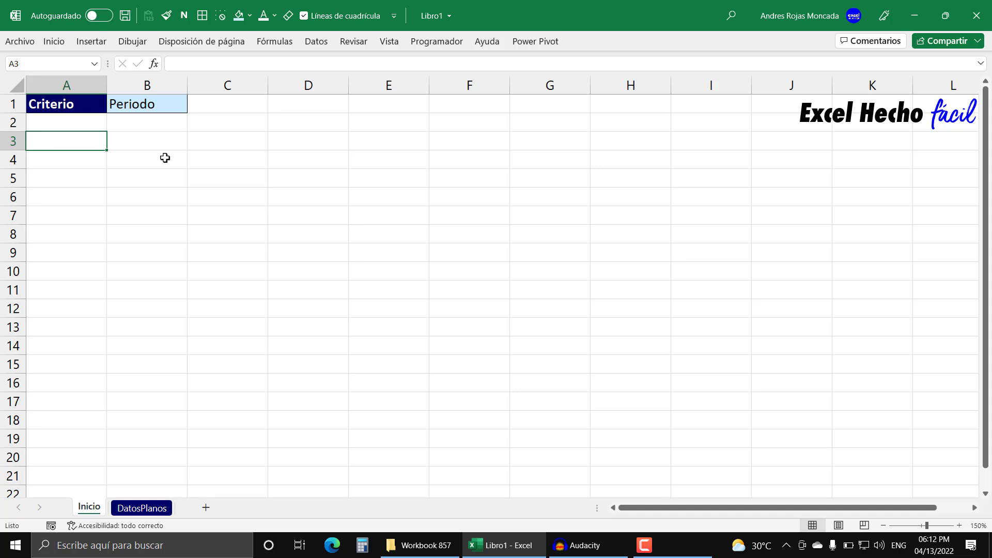
{"action": "type", "text": "Fila Tabla"}
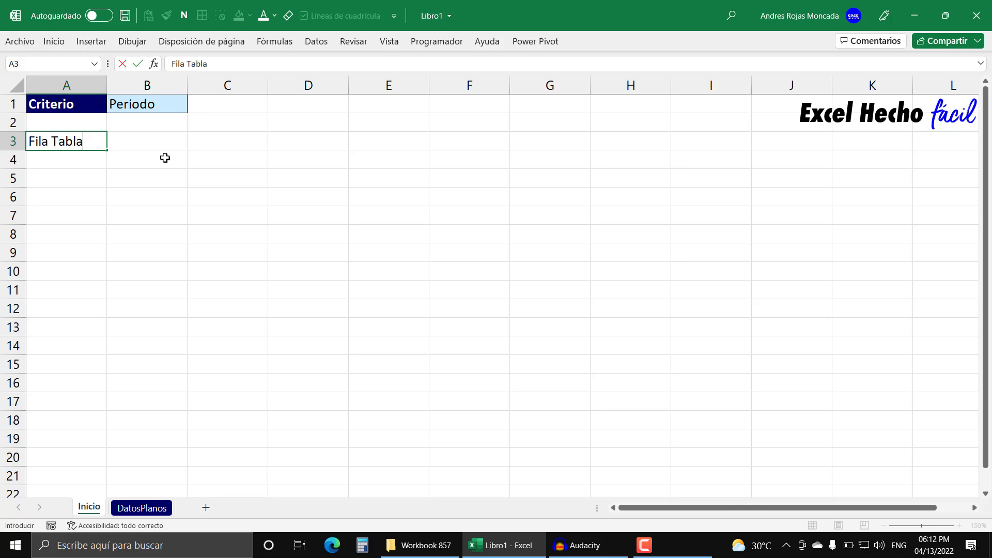
{"action": "key", "text": "Return"}
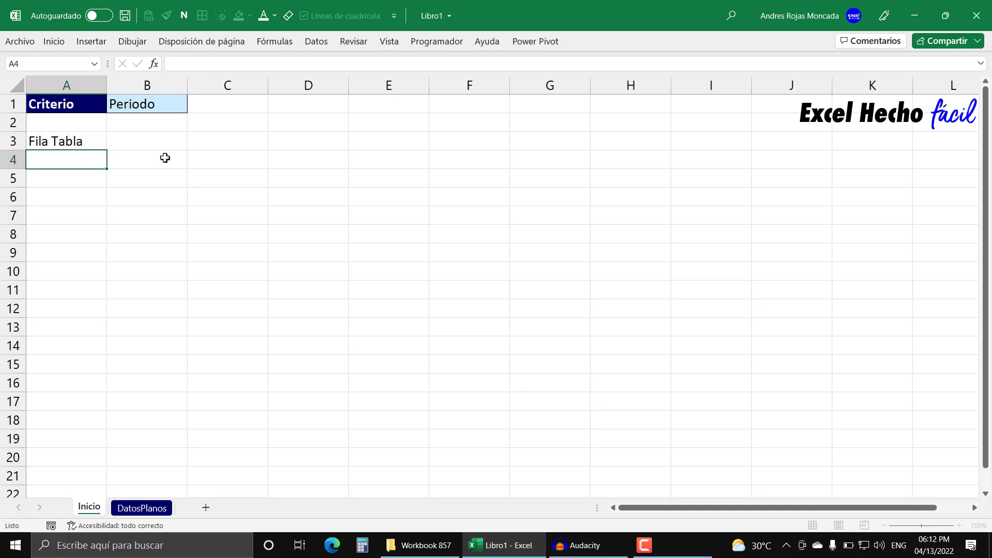
{"action": "type", "text": "1"}
{"action": "key", "text": "Return"}
{"action": "type", "text": "2"}
{"action": "key", "text": "Return"}
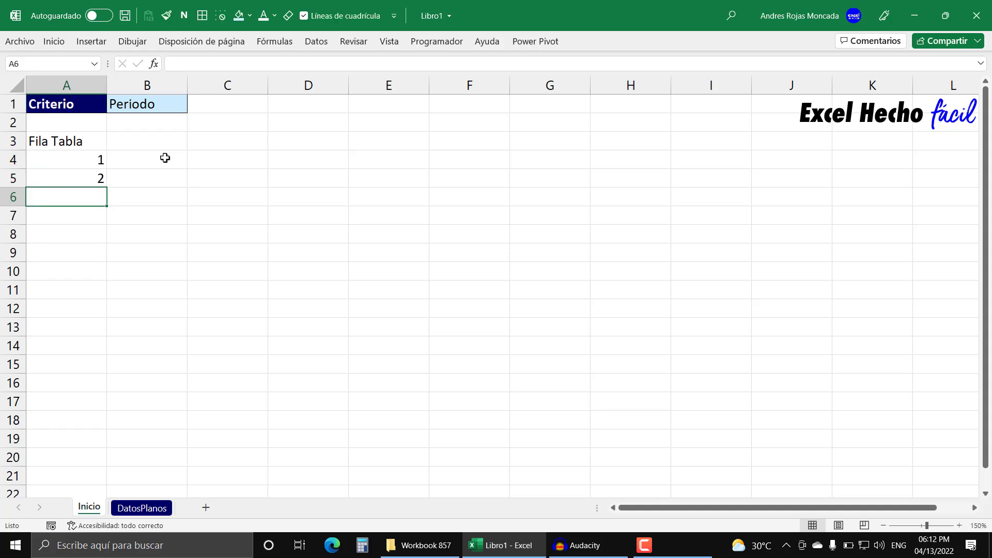
{"action": "left_click_drag", "start_coordinate": [101, 158], "coordinate": [97, 368]}
Enter the header Enlace in cell B3.
{"action": "left_click", "coordinate": [131, 142]}
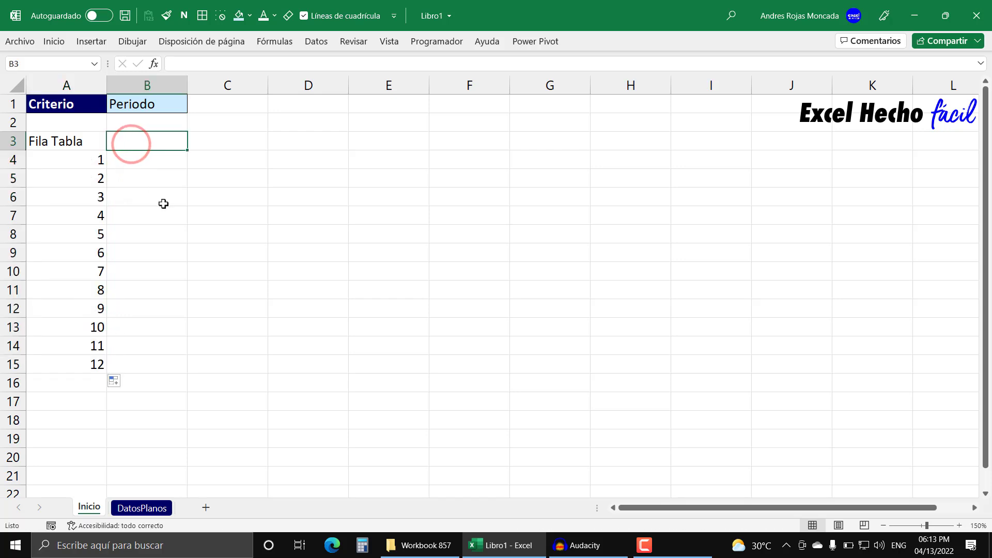
{"action": "type", "text": "Enlacwe"}
{"action": "key", "text": "BackSpace"}
{"action": "key", "text": "BackSpace"}
{"action": "type", "text": "e"}
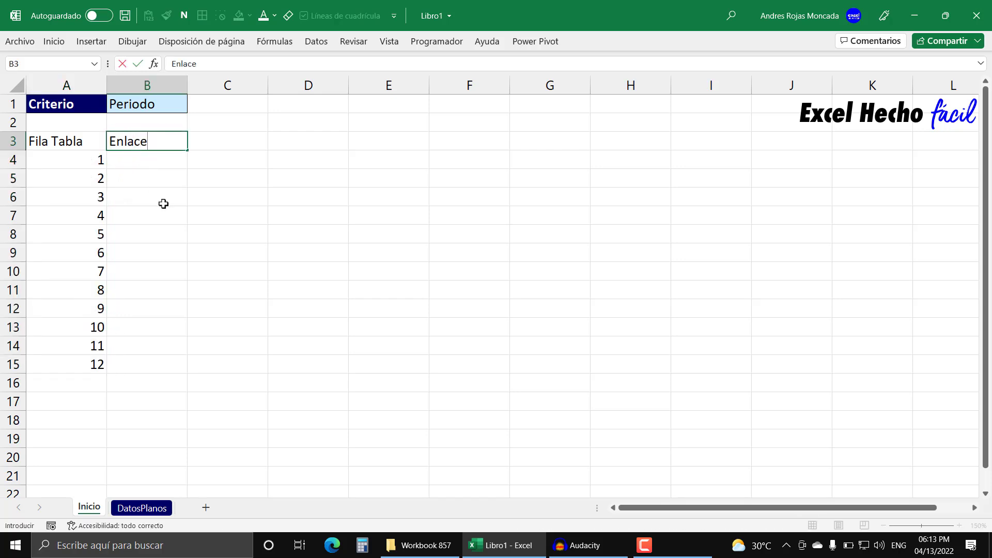
{"action": "key", "text": "Return"}
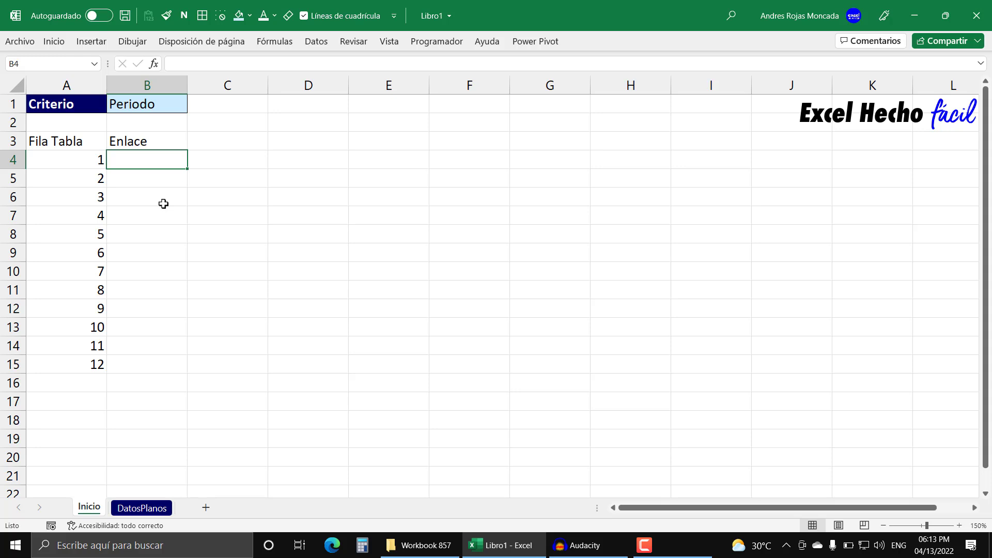
Copy the Criterio heading's formatting onto the A3:B3 headers with Format Painter.
{"action": "left_click", "coordinate": [86, 109]}
{"action": "left_click", "coordinate": [166, 16]}
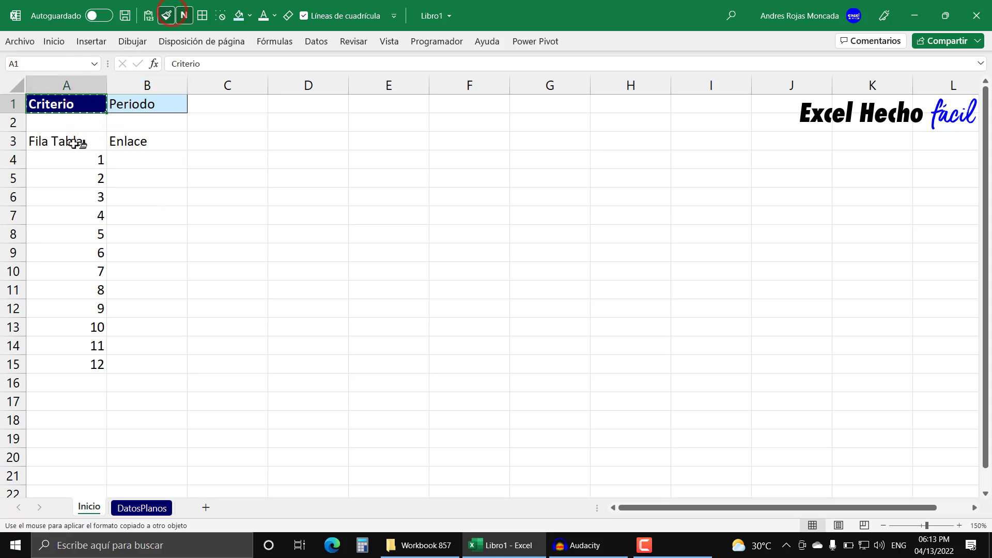
{"action": "mouse_move", "coordinate": [73, 141]}
{"action": "left_mouse_down"}
{"action": "mouse_move", "coordinate": [166, 141]}
{"action": "mouse_move", "coordinate": [155, 144]}
{"action": "left_mouse_up"}
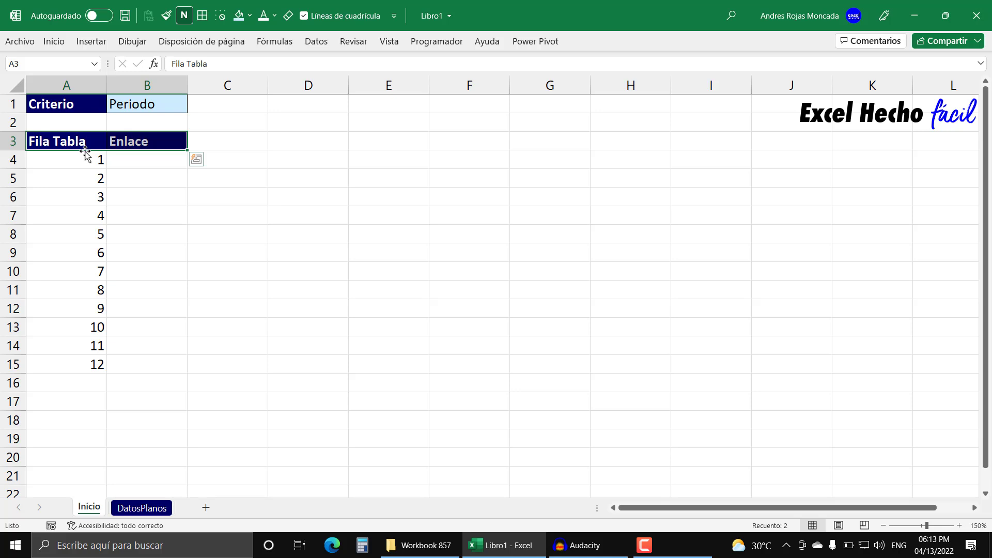
Add all borders to A3:B15 and widen column B.
{"action": "left_click_drag", "start_coordinate": [81, 141], "coordinate": [137, 361]}
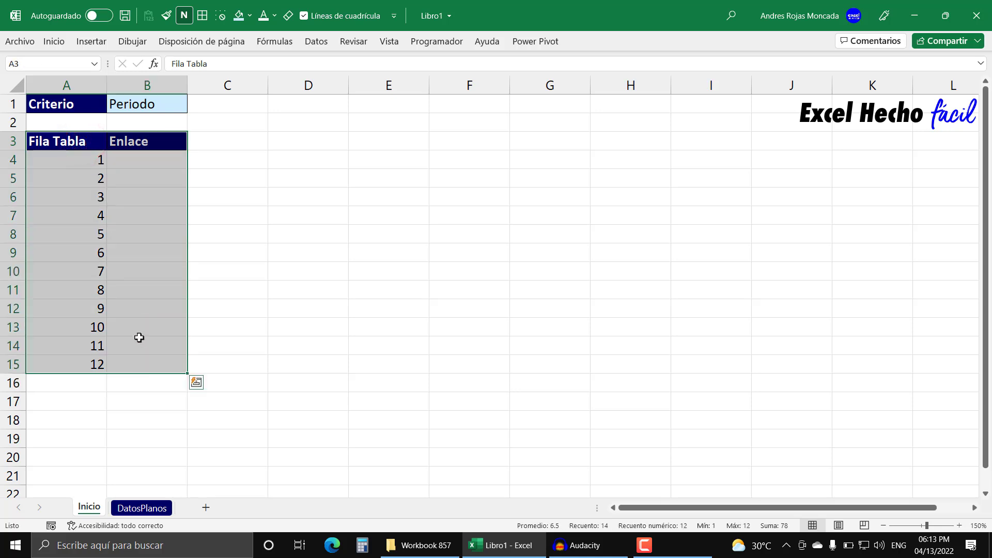
{"action": "left_click", "coordinate": [203, 15]}
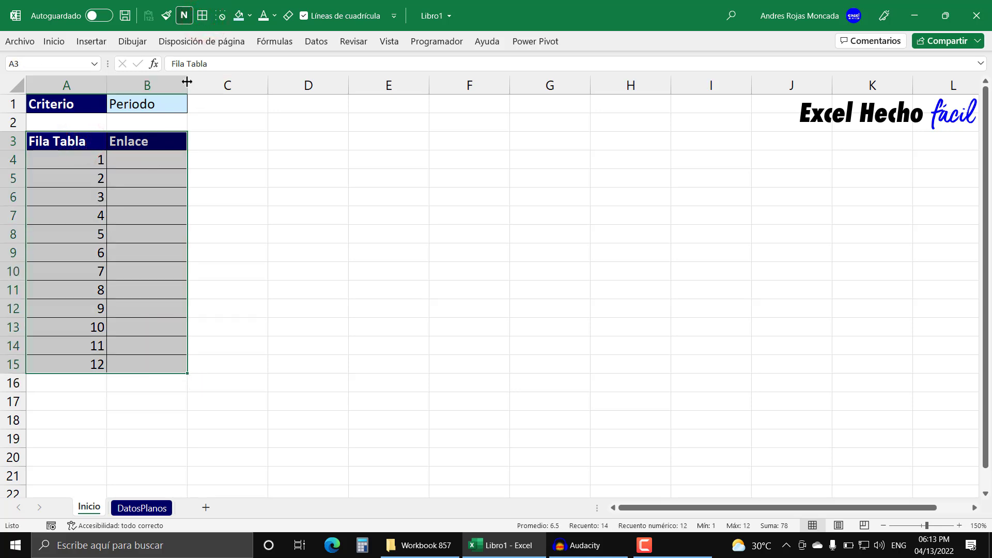
{"action": "left_click_drag", "start_coordinate": [187, 85], "coordinate": [269, 99]}
{"action": "left_click", "coordinate": [206, 162]}
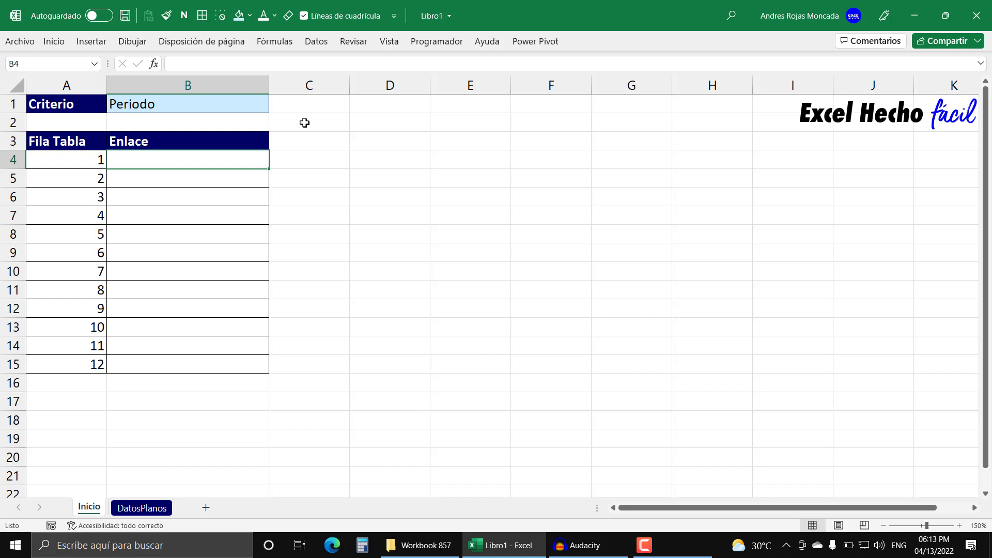
Type the example formula =HALLAR("Mundo","Hola Mundo!") into cell B4.
{"action": "type", "text": "="}
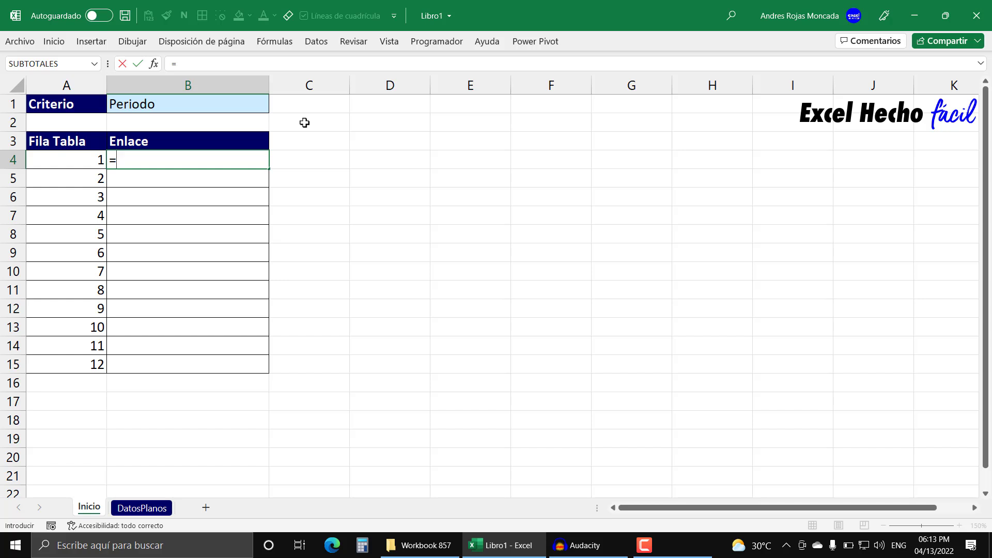
{"action": "type", "text": "ha"}
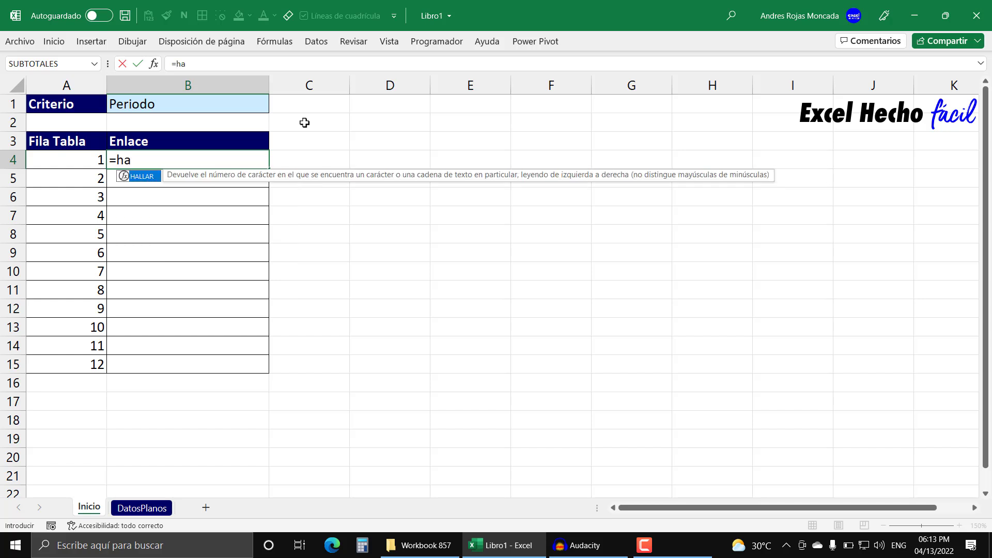
{"action": "key", "text": "Tab"}
{"action": "key", "text": "BackSpace"}
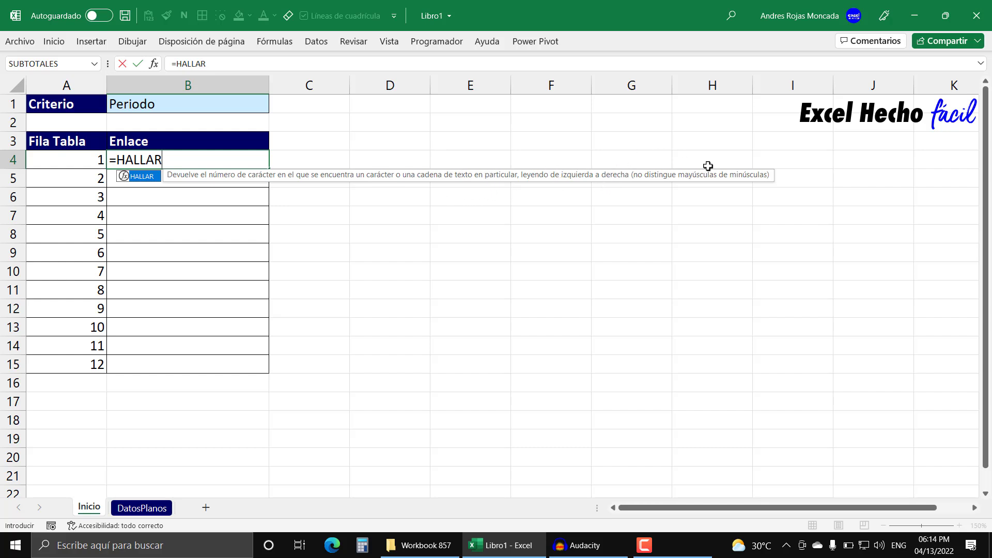
{"action": "type", "text": "("}
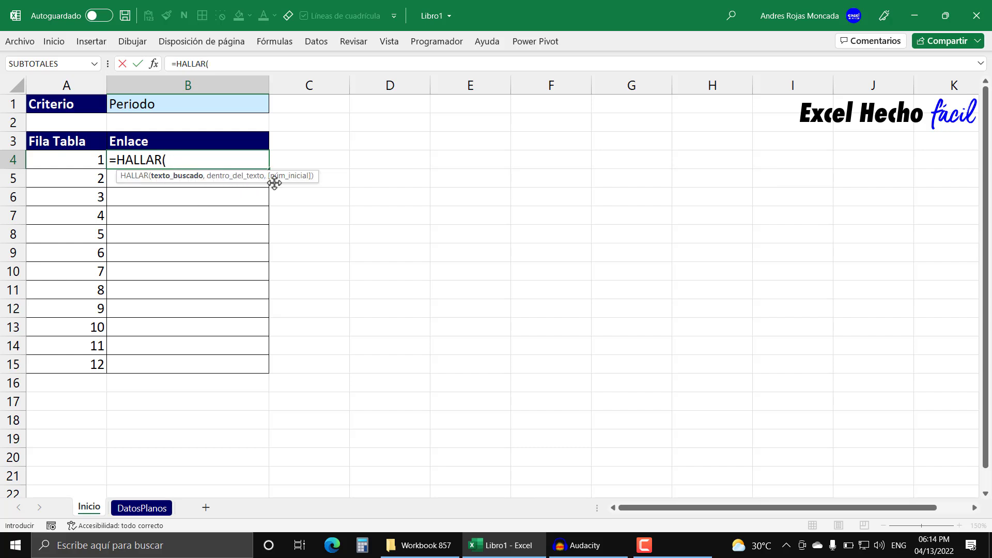
{"action": "left_click_drag", "start_coordinate": [287, 180], "coordinate": [249, 406]}
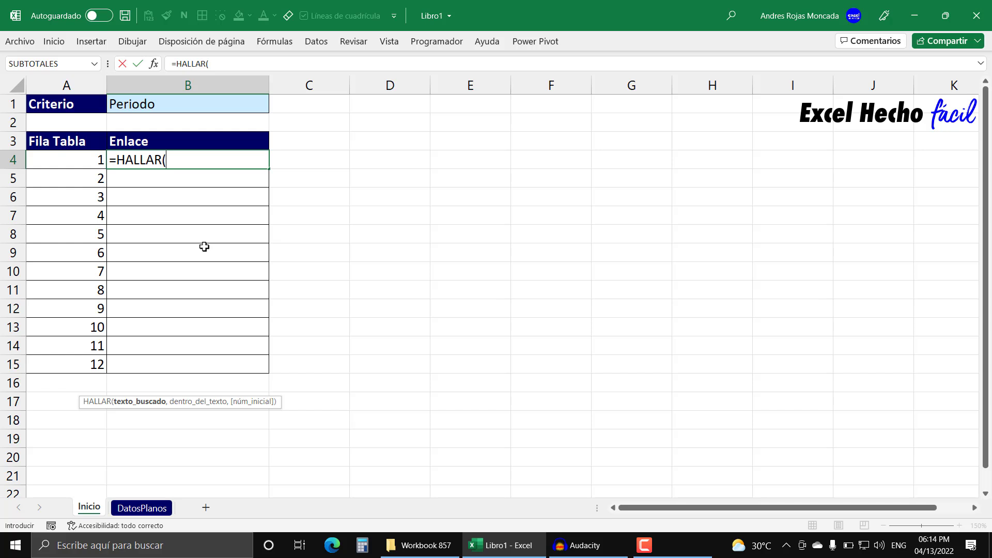
{"action": "type", "text": "\"Mundo"}
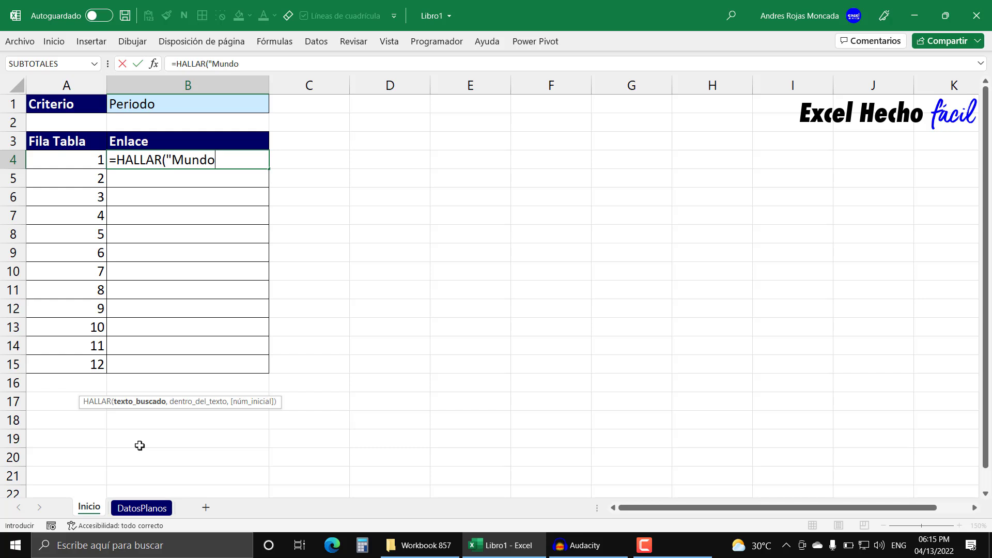
{"action": "type", "text": "\","}
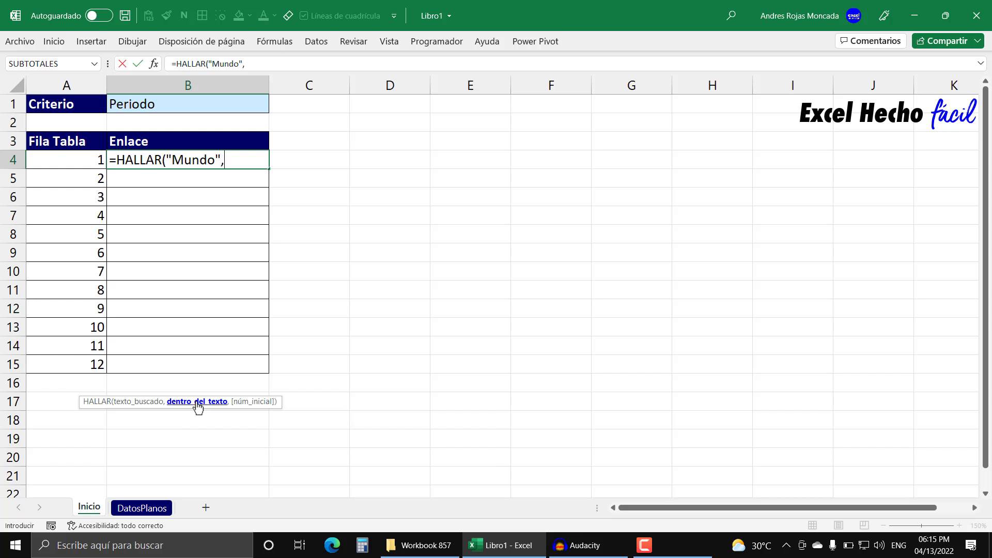
{"action": "type", "text": "\"Hola M"}
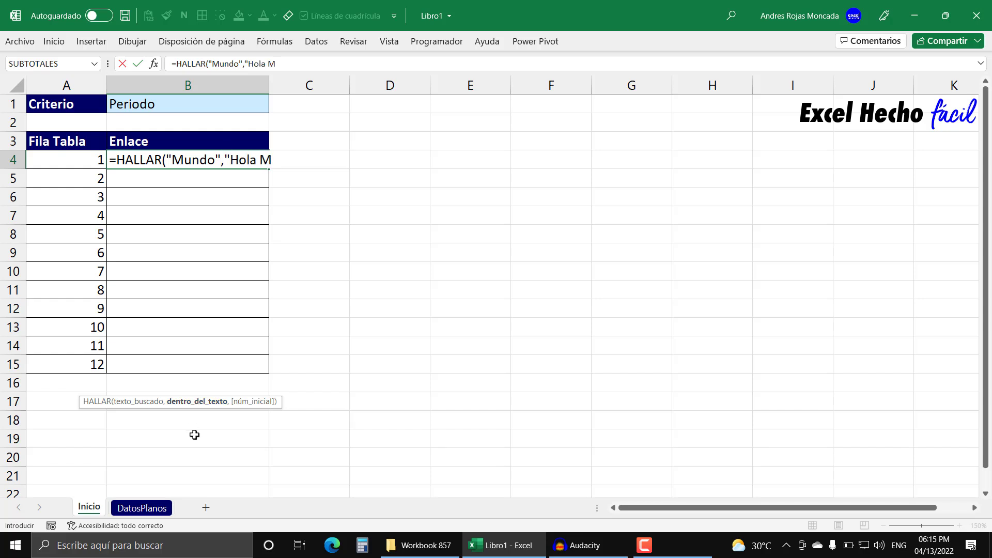
{"action": "type", "text": "undo!\")"}
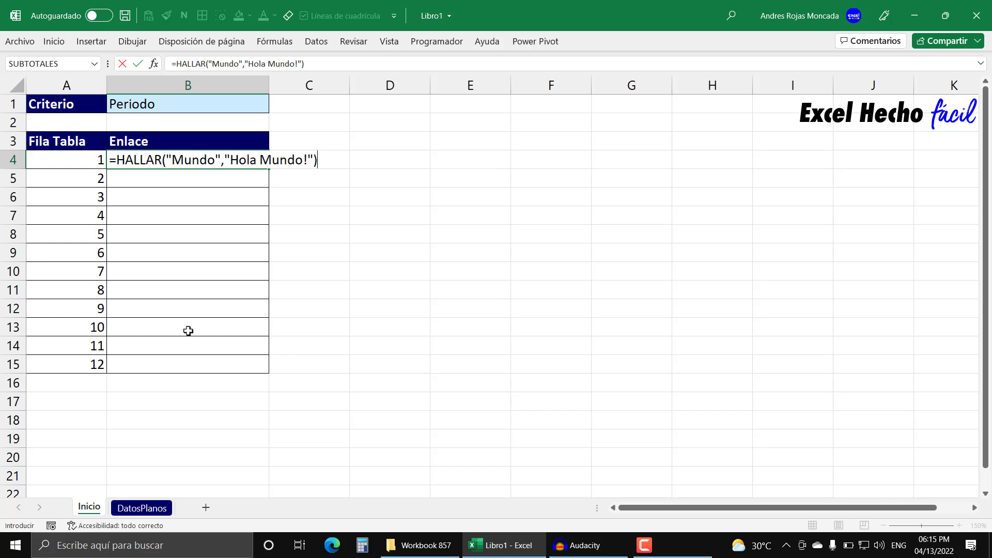
{"action": "left_click", "coordinate": [183, 159]}
{"action": "left_click_drag", "start_coordinate": [171, 159], "coordinate": [183, 159]}
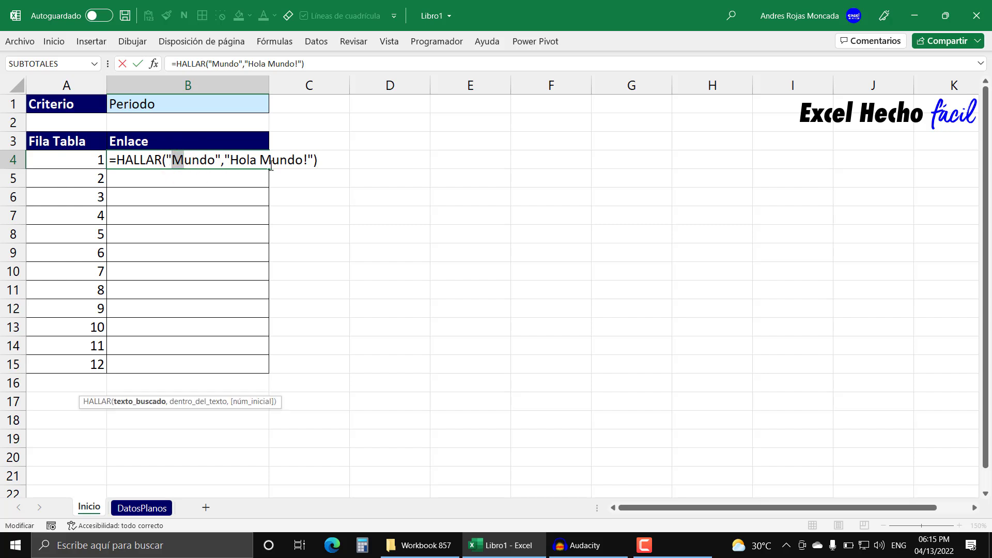
{"action": "left_click_drag", "start_coordinate": [270, 160], "coordinate": [259, 160]}
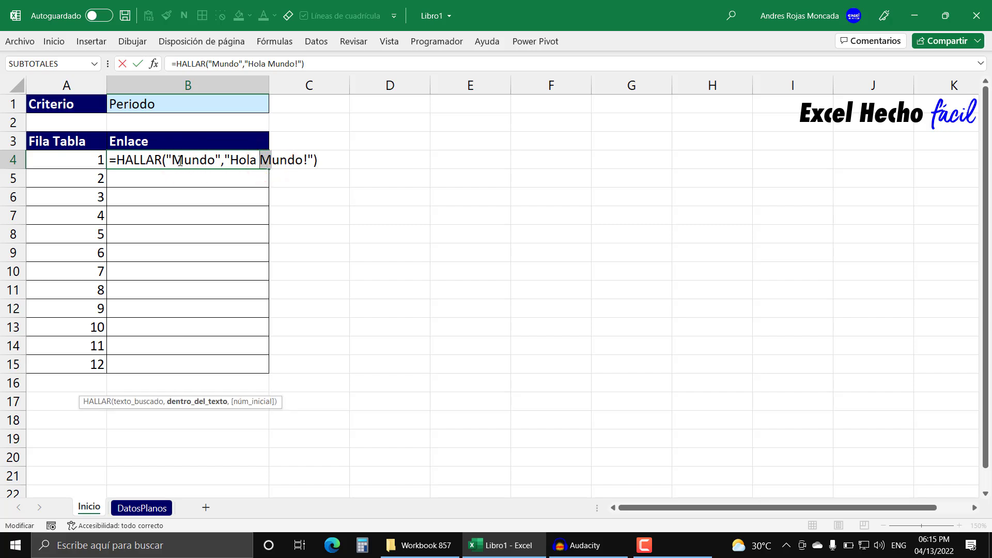
{"action": "left_click_drag", "start_coordinate": [172, 159], "coordinate": [303, 160]}
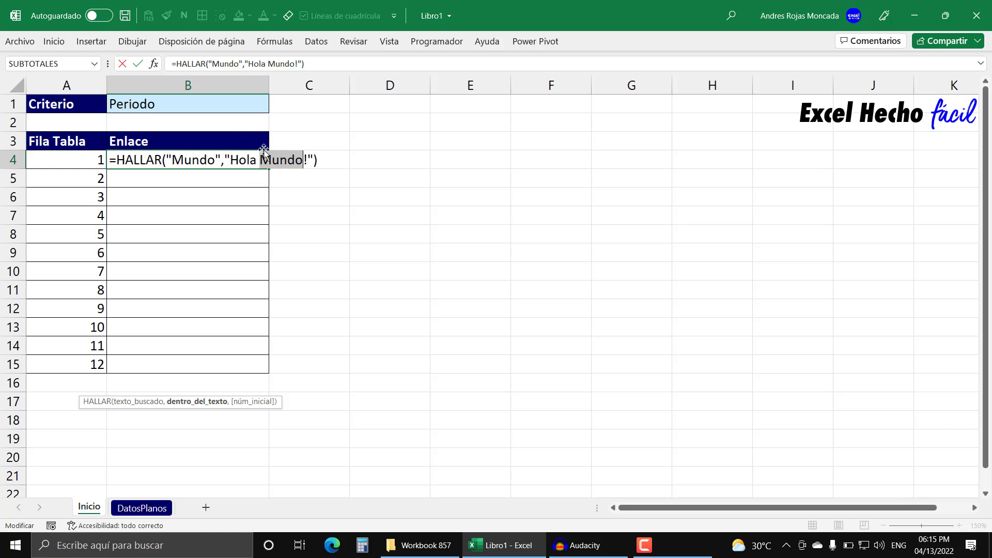
{"action": "left_click_drag", "start_coordinate": [318, 160], "coordinate": [117, 162]}
{"action": "key", "text": "F9"}
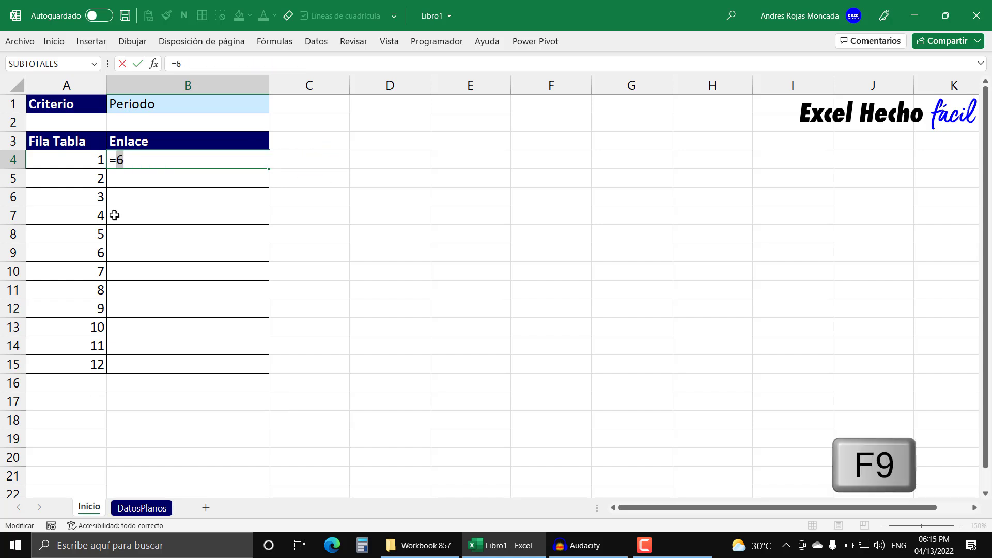
{"action": "key", "text": "ctrl+z"}
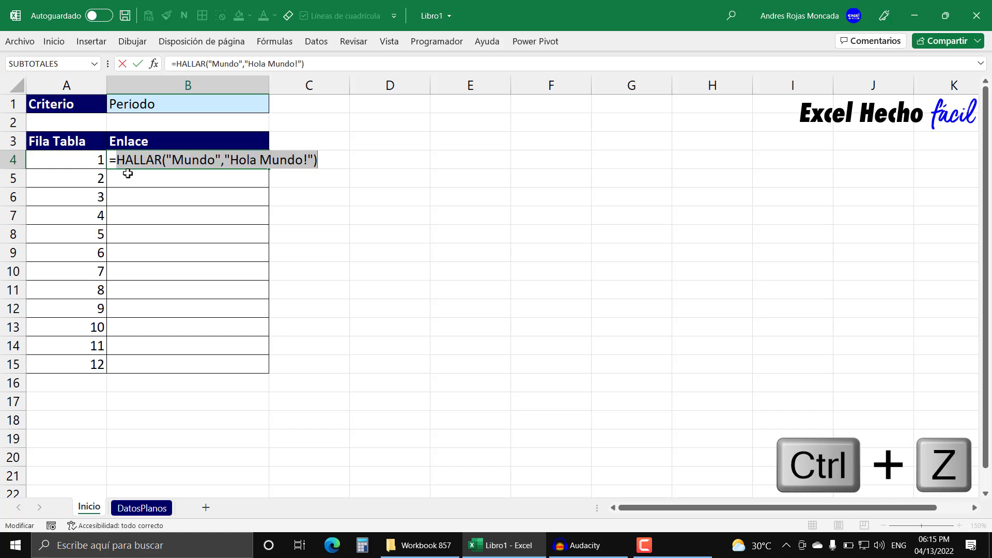
{"action": "left_click_drag", "start_coordinate": [321, 158], "coordinate": [162, 160]}
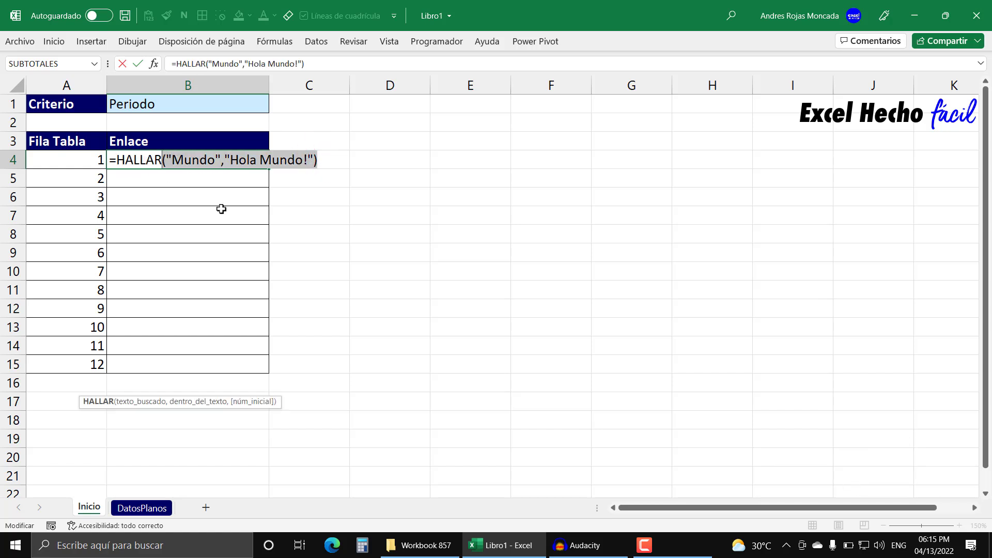
Start the search formula in B4 as =HALLAR(, removing the earlier Mundo arguments.
{"action": "type", "text": "("}
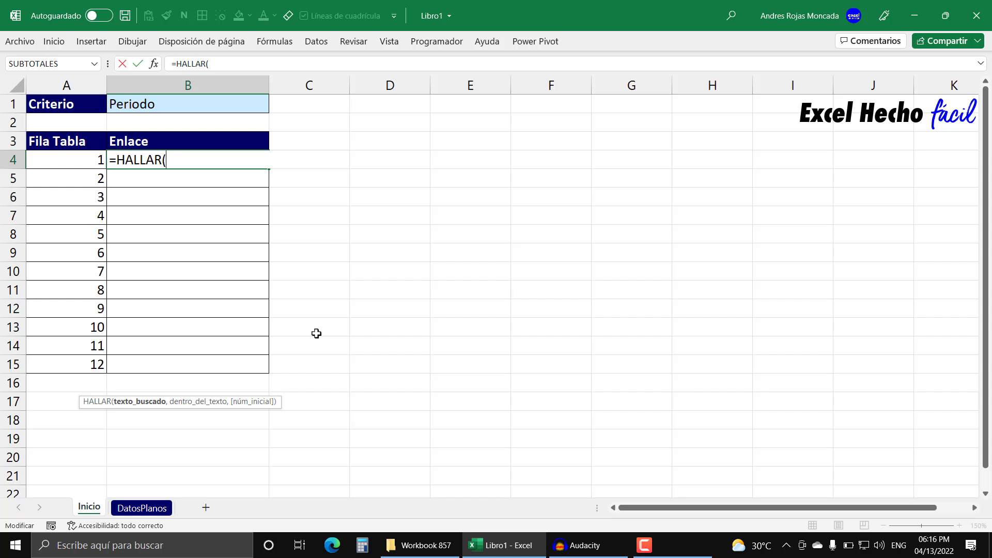
Enter the absolute range DatosPlanos!$A$1:$A$20000 as the HALLAR text to search in B4.
{"action": "type", "text": "Datos"}
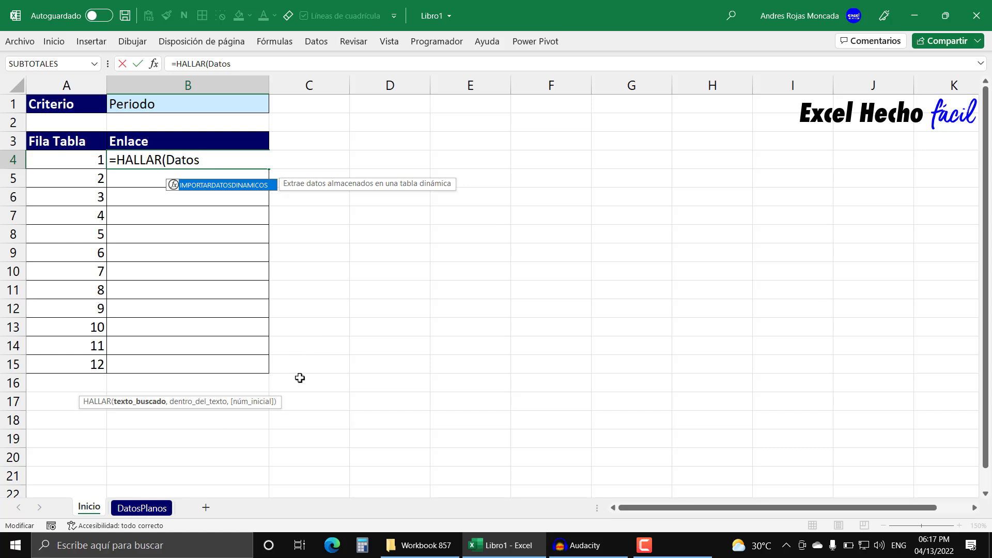
{"action": "type", "text": "Planos"}
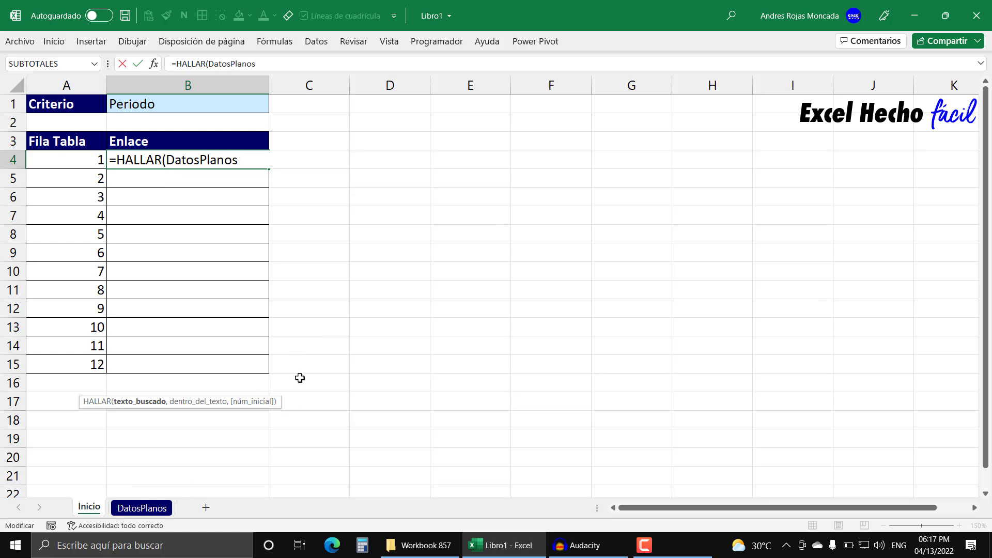
{"action": "type", "text": "!"}
{"action": "type", "text": "A1"}
{"action": "key", "text": "F4"}
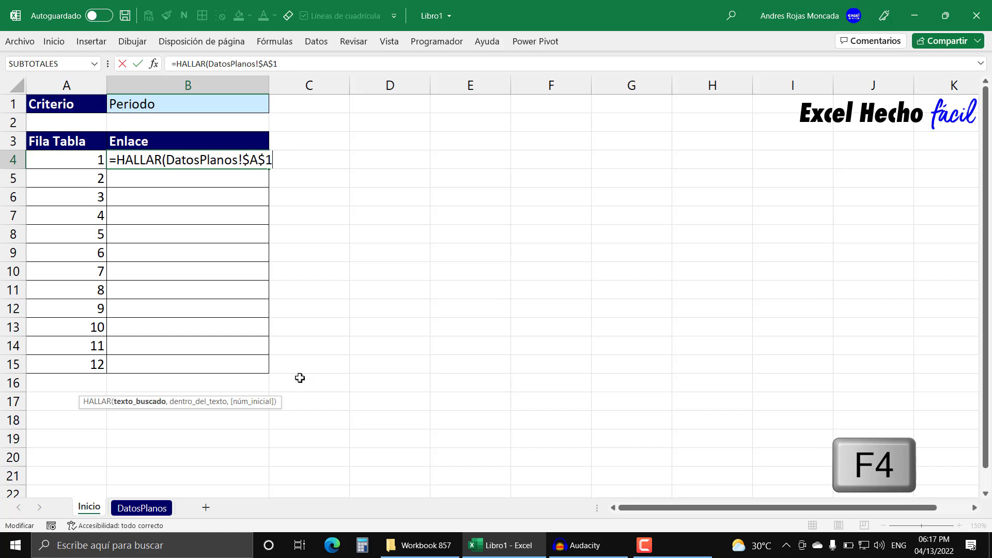
{"action": "type", "text": ":"}
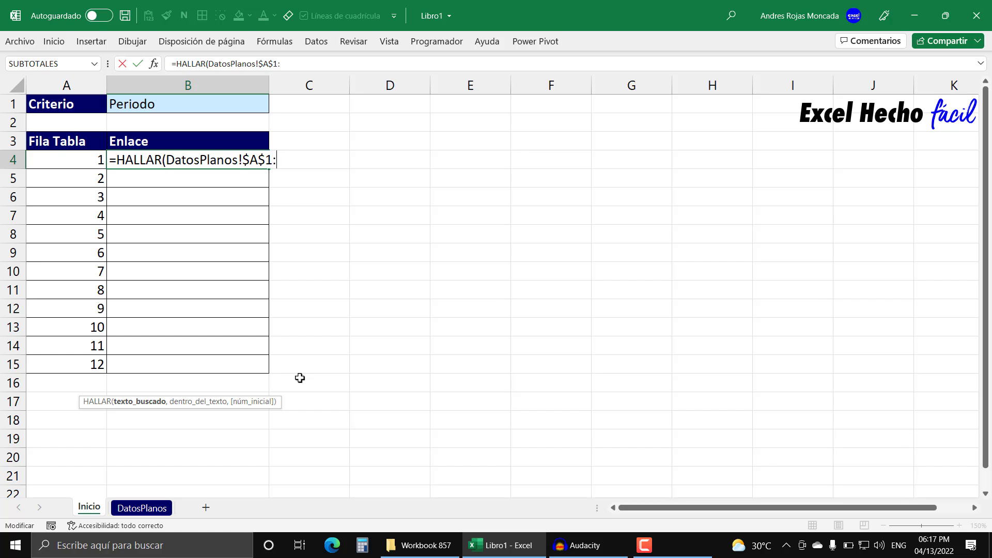
{"action": "type", "text": "A"}
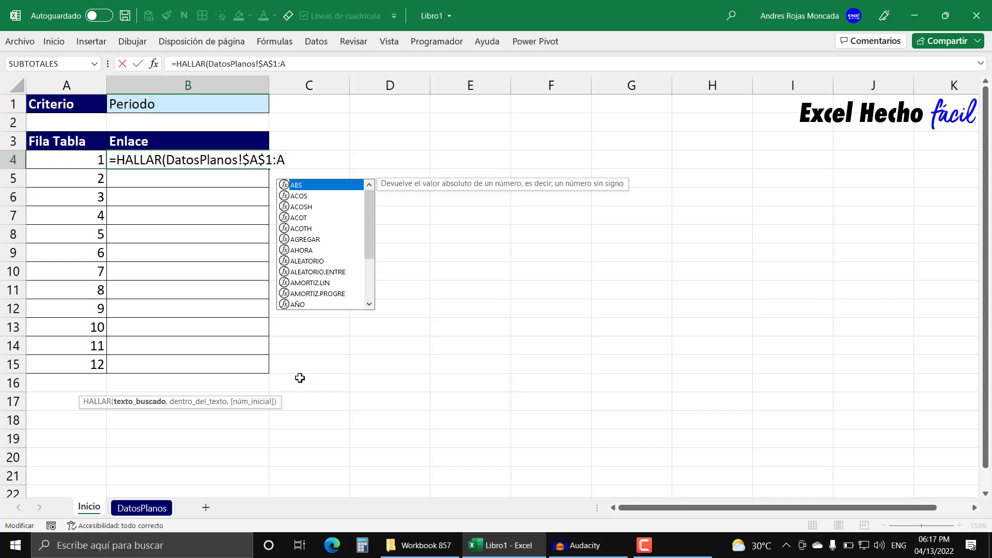
{"action": "type", "text": "20000"}
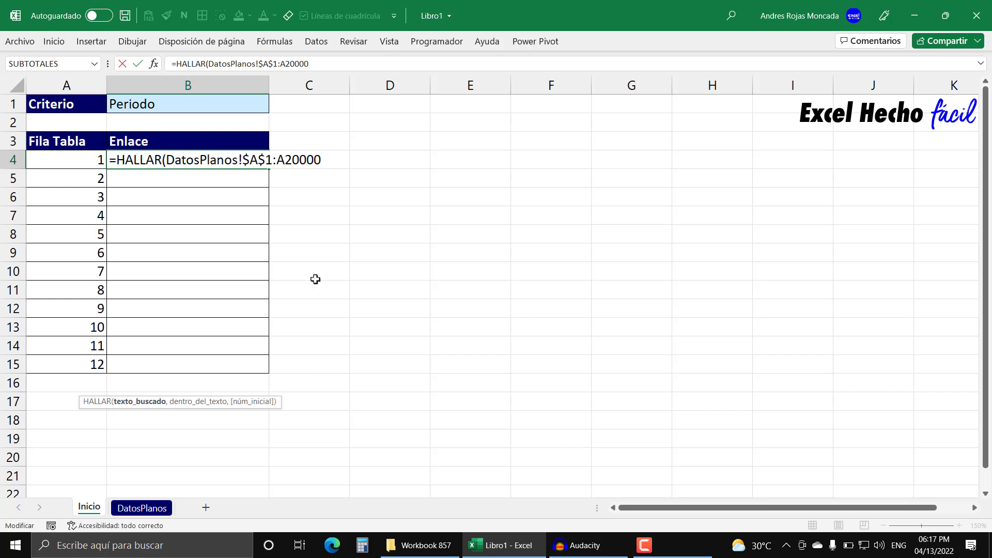
{"action": "left_click_drag", "start_coordinate": [299, 158], "coordinate": [339, 160]}
{"action": "key", "text": "F4"}
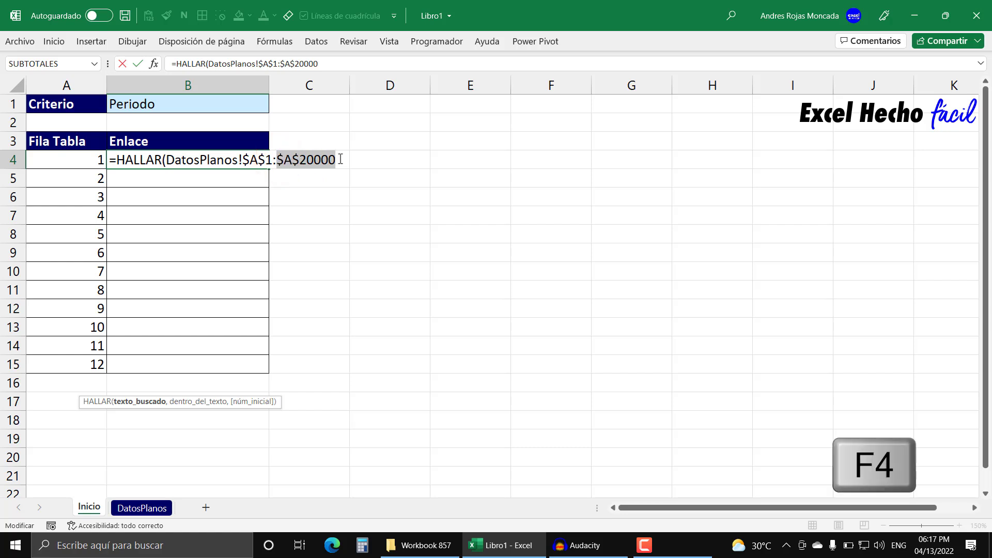
{"action": "left_click", "coordinate": [339, 159]}
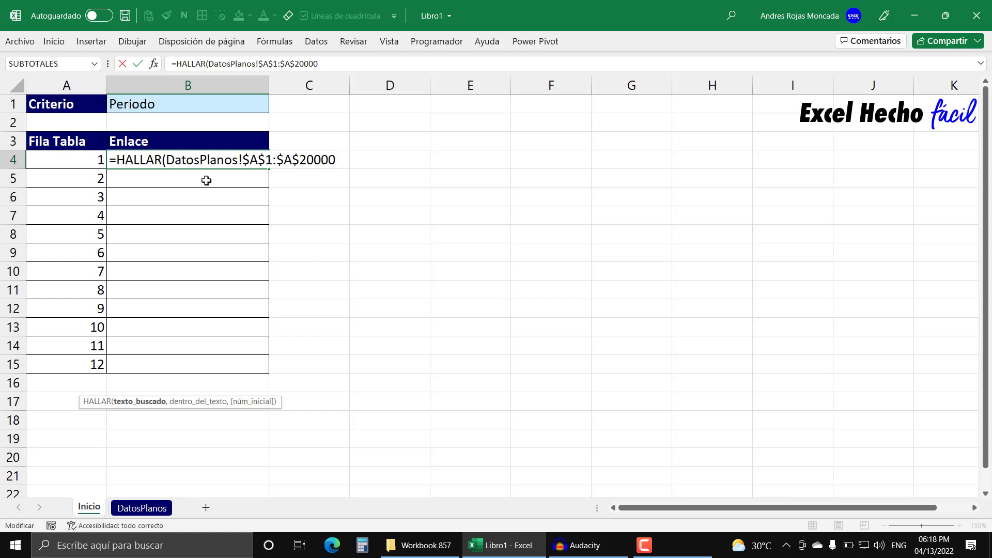
{"action": "left_click_drag", "start_coordinate": [165, 160], "coordinate": [350, 153]}
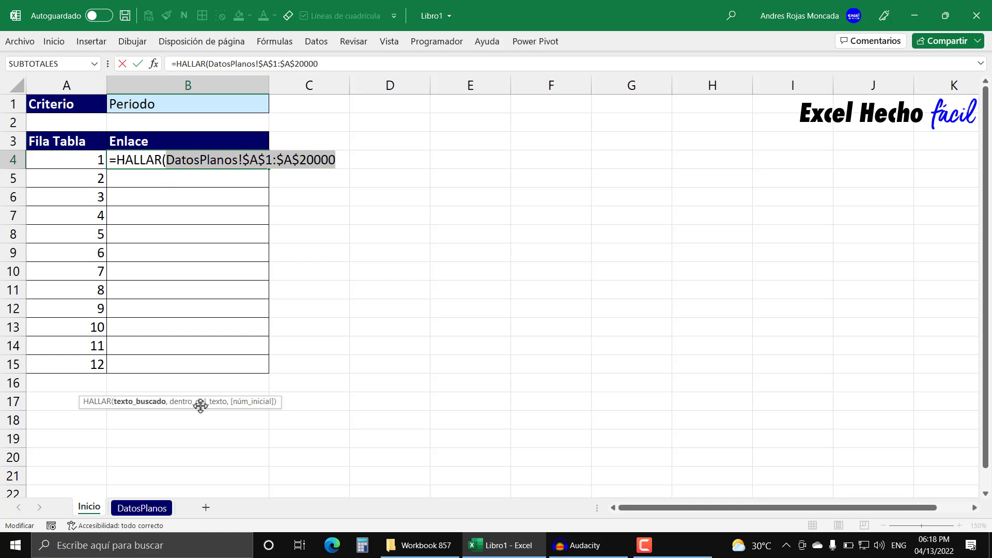
{"action": "left_click", "coordinate": [166, 160]}
Set the absolute Periodo cell $B$1 as the HALLAR search text, before the DatosPlanos range.
{"action": "type", "text": ","}
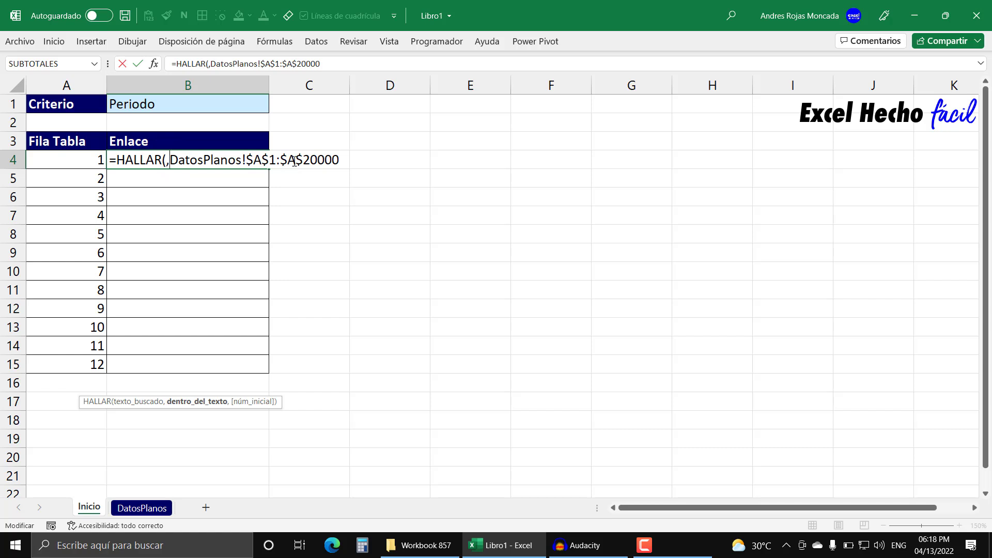
{"action": "left_click", "coordinate": [182, 104]}
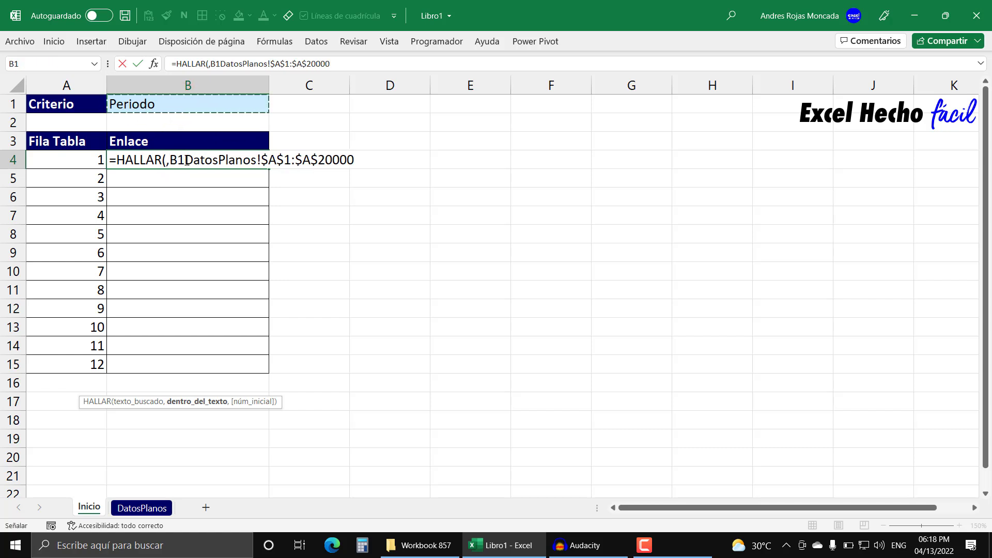
{"action": "key", "text": "BackSpace"}
{"action": "key", "text": "BackSpace"}
{"action": "left_click", "coordinate": [167, 162]}
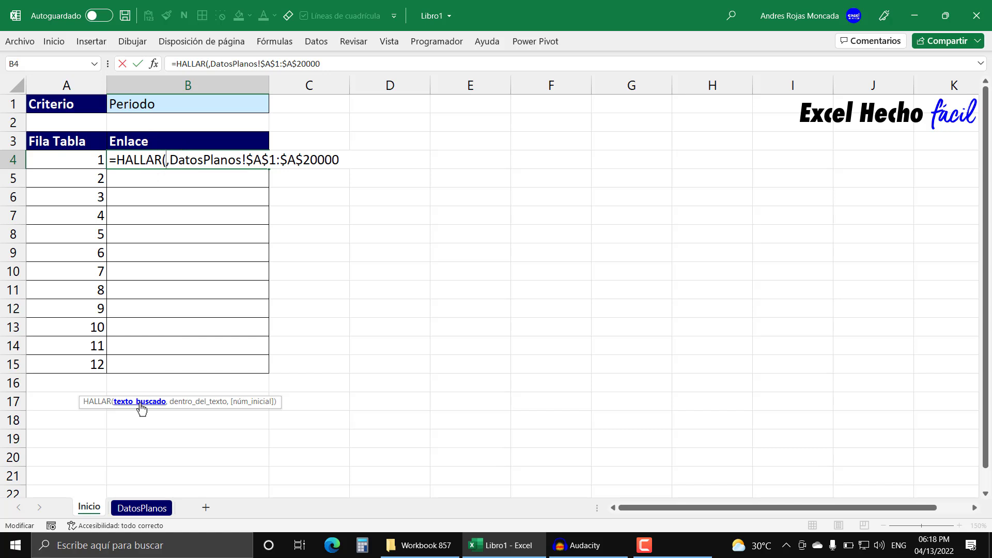
{"action": "left_click", "coordinate": [131, 103]}
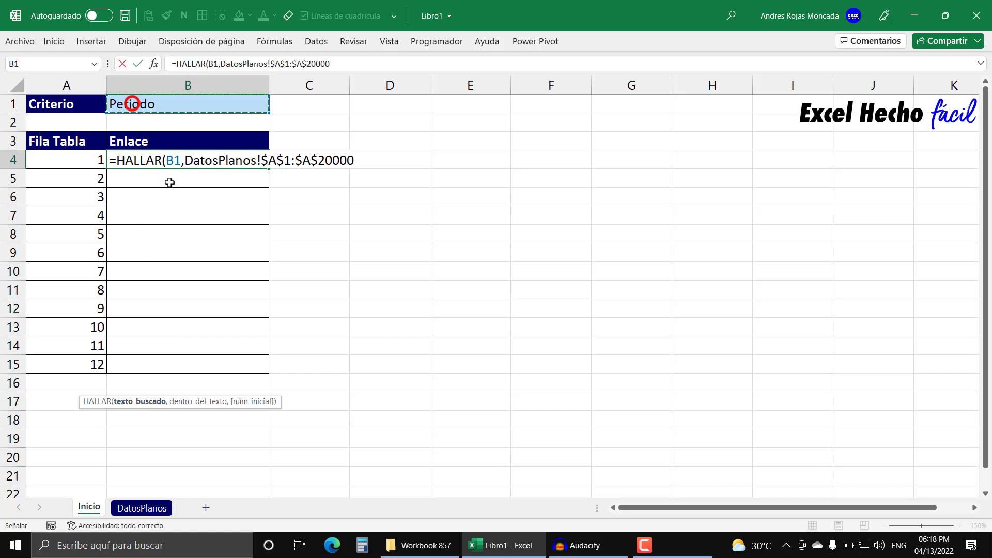
{"action": "key", "text": "F4"}
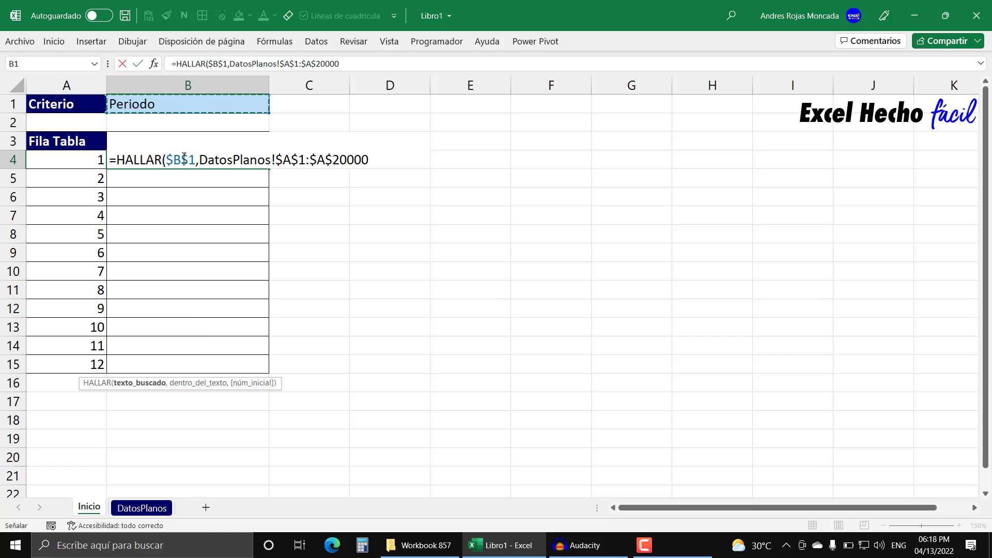
{"action": "left_click_drag", "start_coordinate": [197, 160], "coordinate": [379, 160]}
{"action": "left_click", "coordinate": [377, 156]}
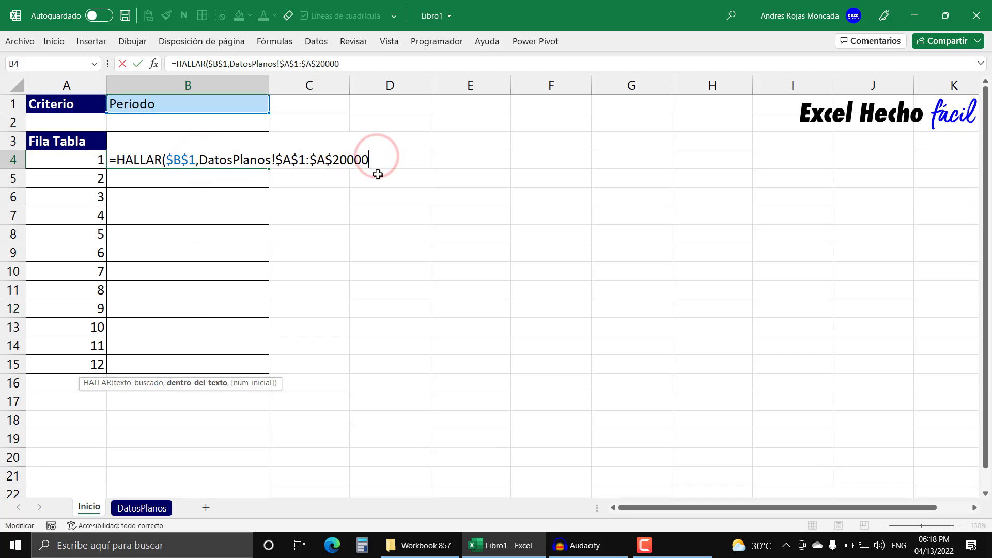
Close the formula so B4 reads =HALLAR($B$1,DatosPlanos!$A$1:$A$20000).
{"action": "type", "text": ")"}
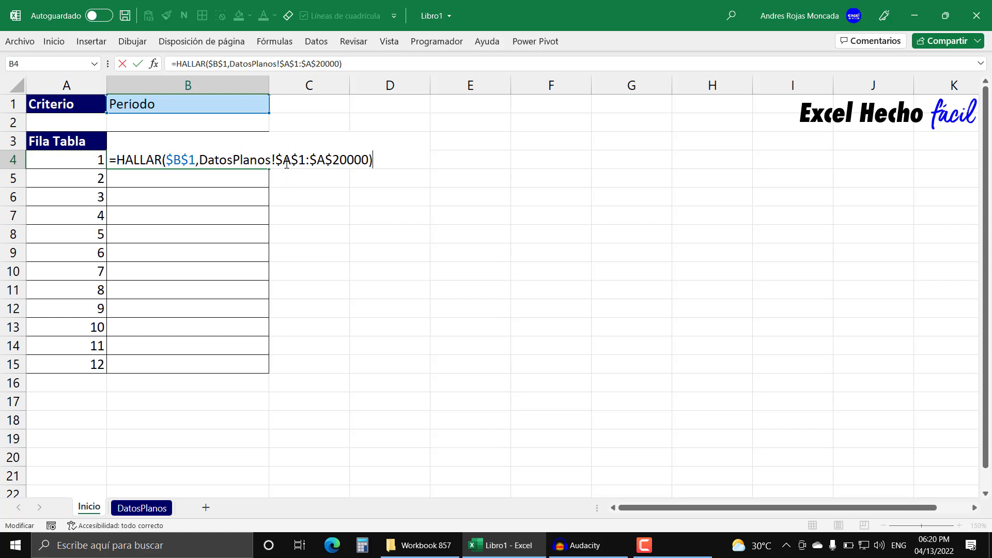
Wrap the HALLAR search in ESNUMERO( … ) with a matching closing parenthesis.
{"action": "left_click", "coordinate": [117, 160]}
{"action": "type", "text": "esnu"}
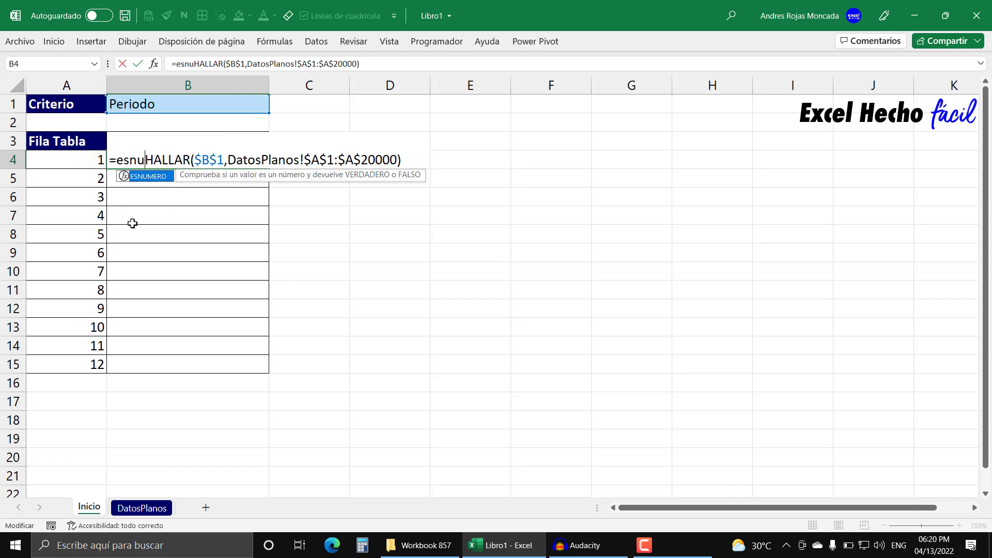
{"action": "key", "text": "Tab"}
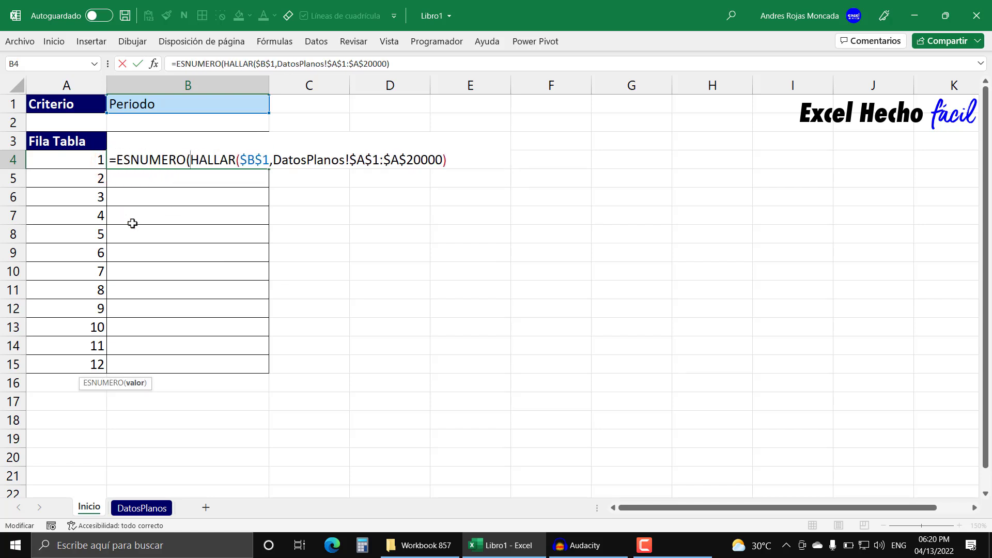
{"action": "left_click", "coordinate": [134, 382]}
{"action": "left_click", "coordinate": [454, 163]}
{"action": "type", "text": ")"}
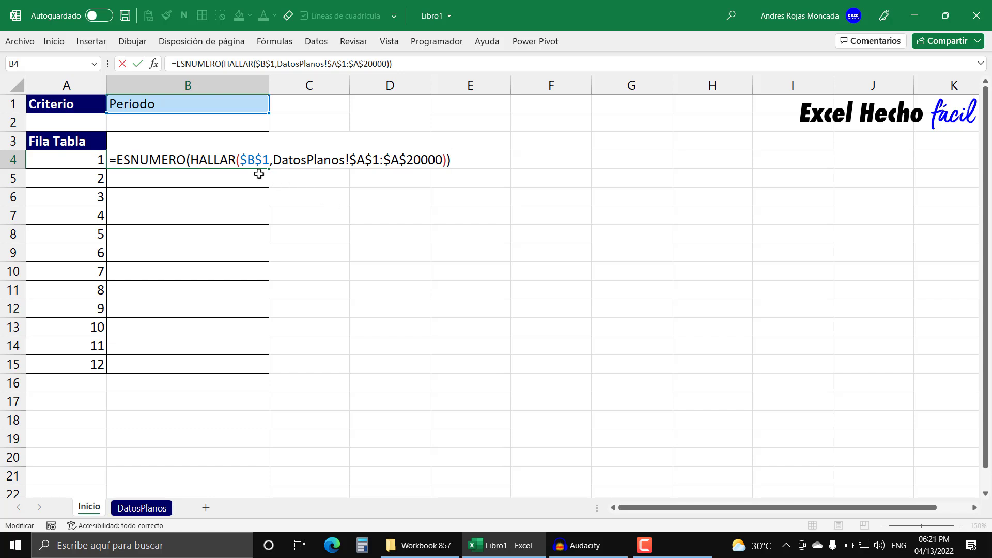
Enclose the ESNUMERO test in parentheses and append *1 to yield ones and zeros.
{"action": "left_click", "coordinate": [118, 159]}
{"action": "type", "text": "("}
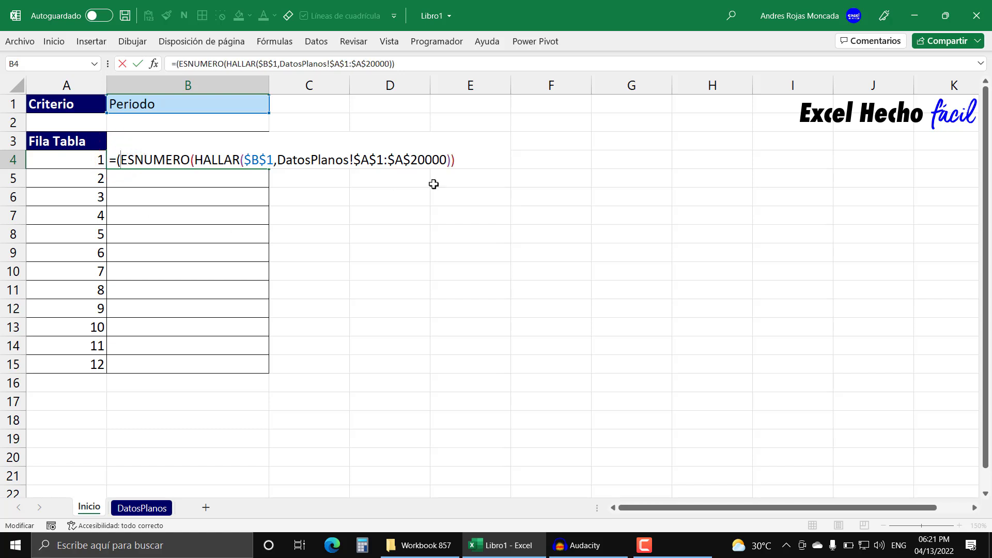
{"action": "left_click", "coordinate": [467, 161]}
{"action": "type", "text": ")*1"}
{"action": "left_click", "coordinate": [114, 160]}
Prefix the test with SECUENCIA(20000,1)/ so matching rows keep their row numbers.
{"action": "type", "text": "secu"}
{"action": "key", "text": "Tab"}
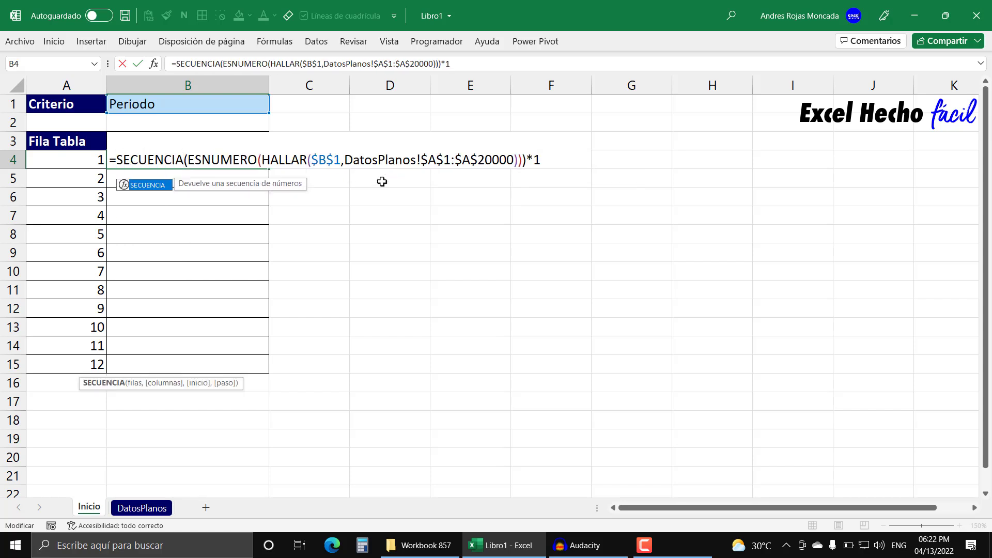
{"action": "type", "text": "("}
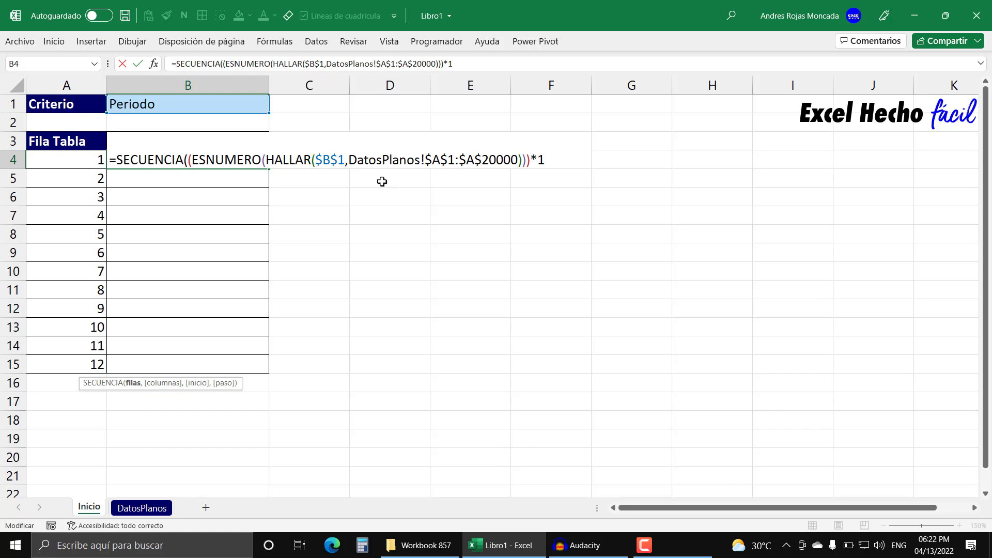
{"action": "type", "text": "20000"}
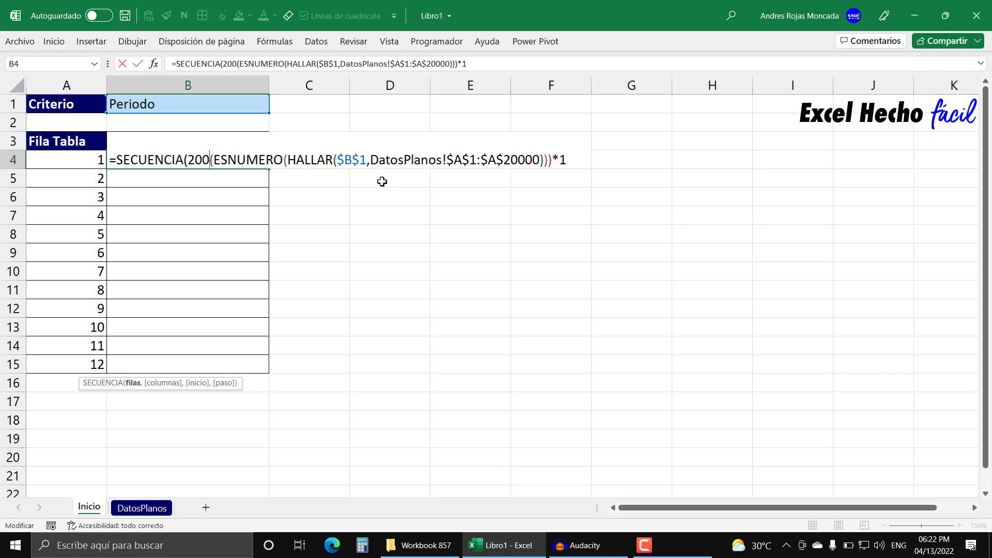
{"action": "type", "text": ",1"}
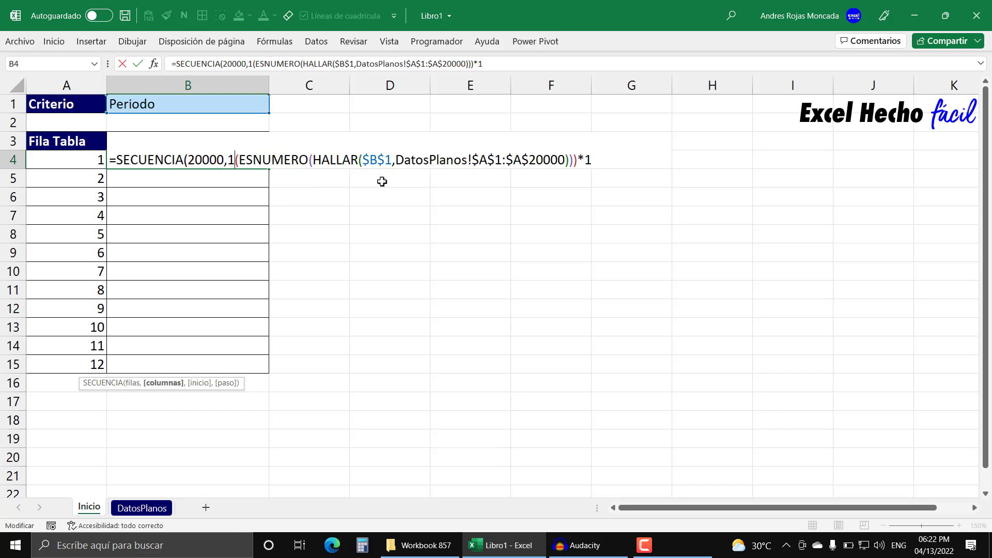
{"action": "type", "text": ")/"}
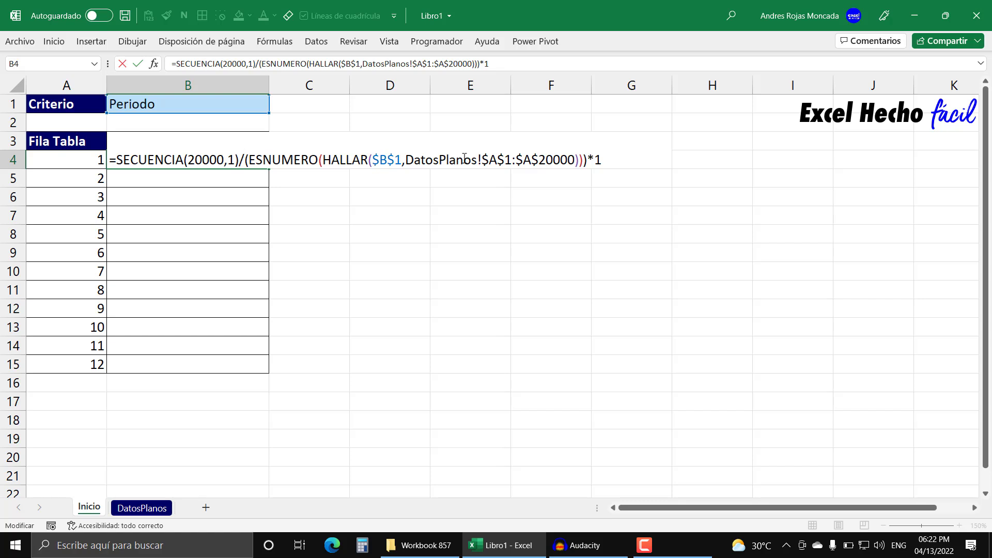
Wrap the expression in AGREGAR with function 15, K.ESIMO.MENOR.
{"action": "left_click", "coordinate": [115, 160]}
{"action": "type", "text": "agre"}
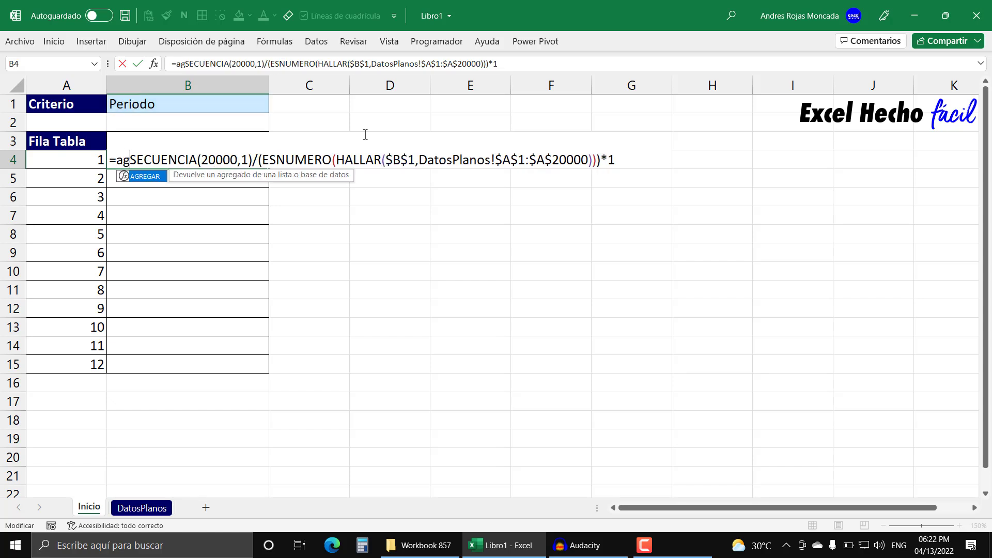
{"action": "key", "text": "Tab"}
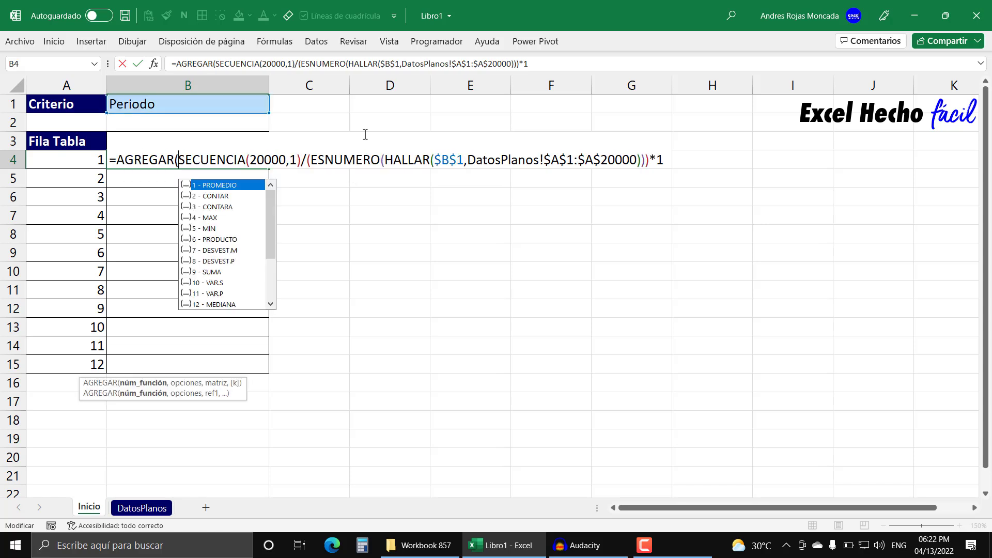
{"action": "left_click_drag", "start_coordinate": [272, 210], "coordinate": [271, 257]}
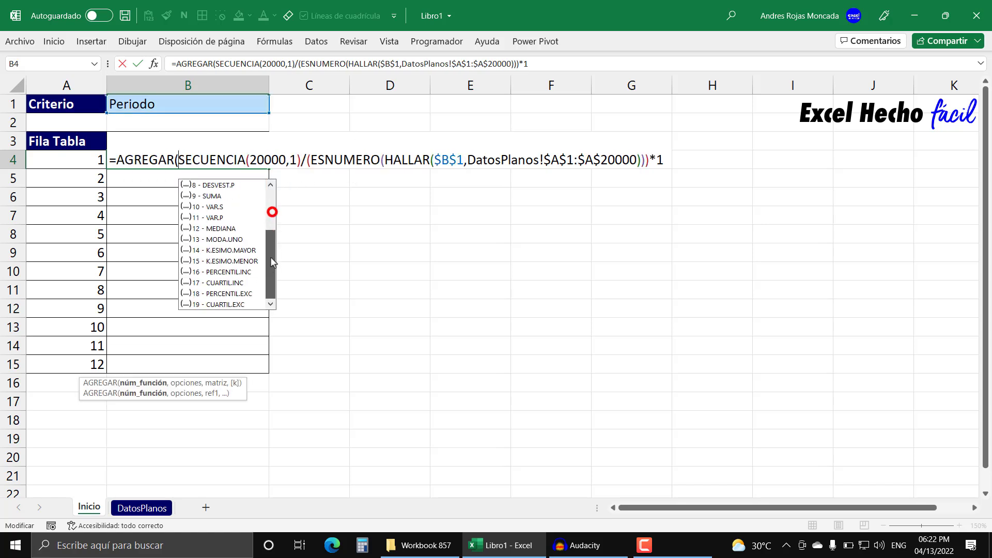
{"action": "double_click", "coordinate": [222, 261]}
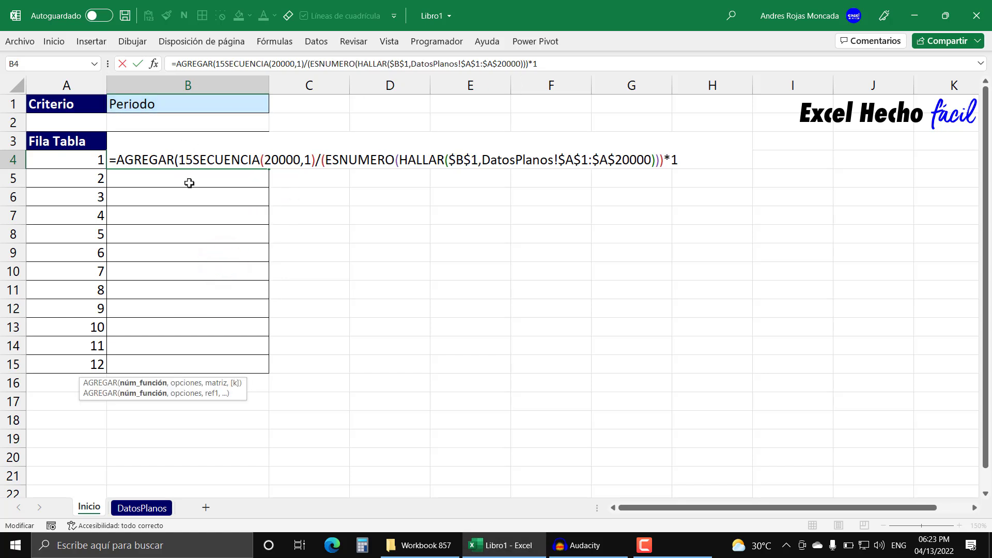
{"action": "key", "text": "BackSpace"}
{"action": "key", "text": "BackSpace"}
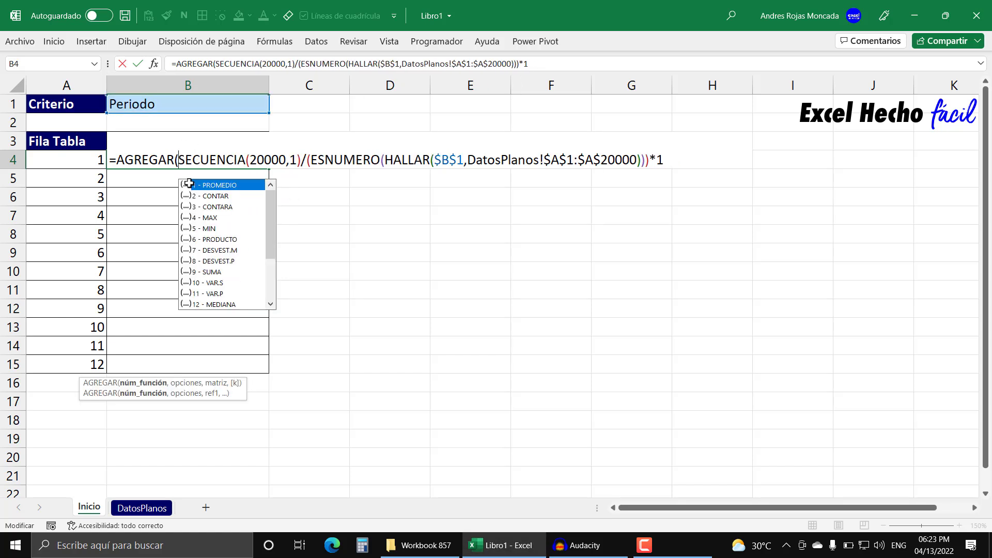
{"action": "left_click_drag", "start_coordinate": [270, 199], "coordinate": [270, 239]}
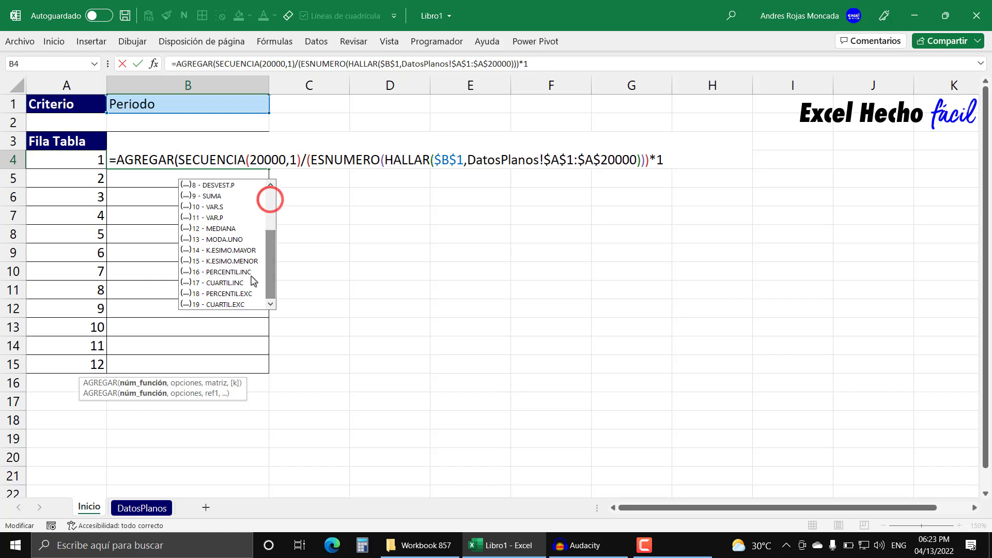
{"action": "left_click", "coordinate": [213, 261]}
{"action": "double_click", "coordinate": [213, 261]}
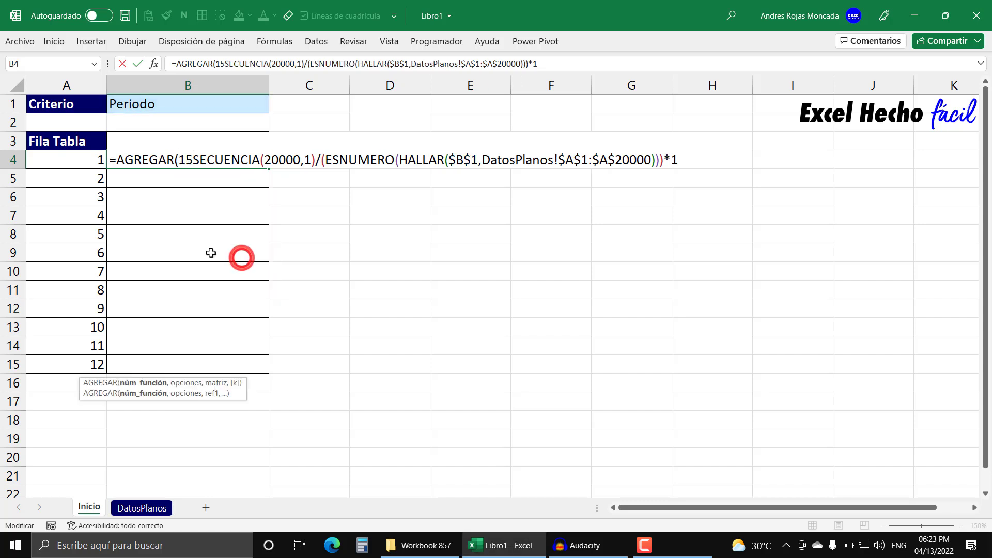
{"action": "type", "text": ","}
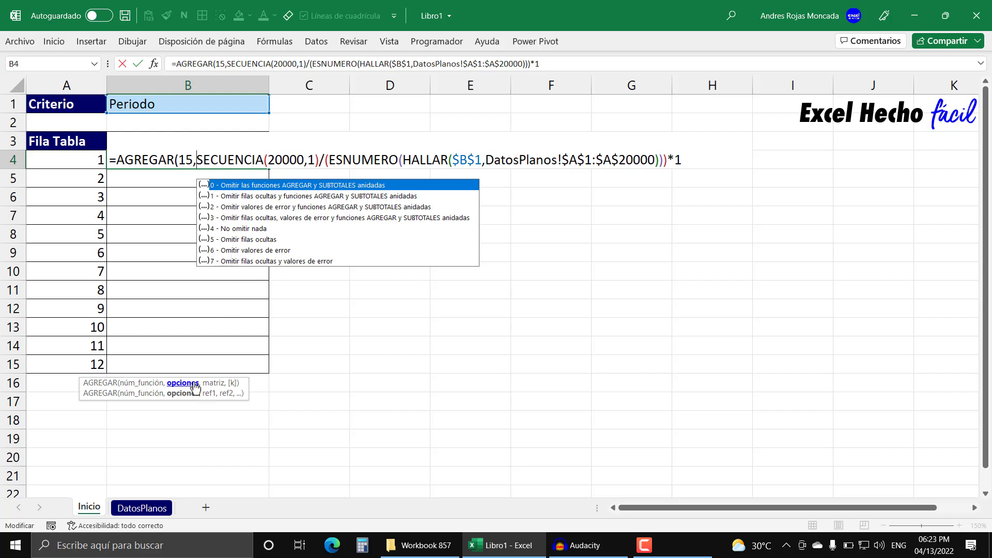
Add option 6 to ignore errors and A4 as k, then commit the formula returning 2.
{"action": "double_click", "coordinate": [247, 251]}
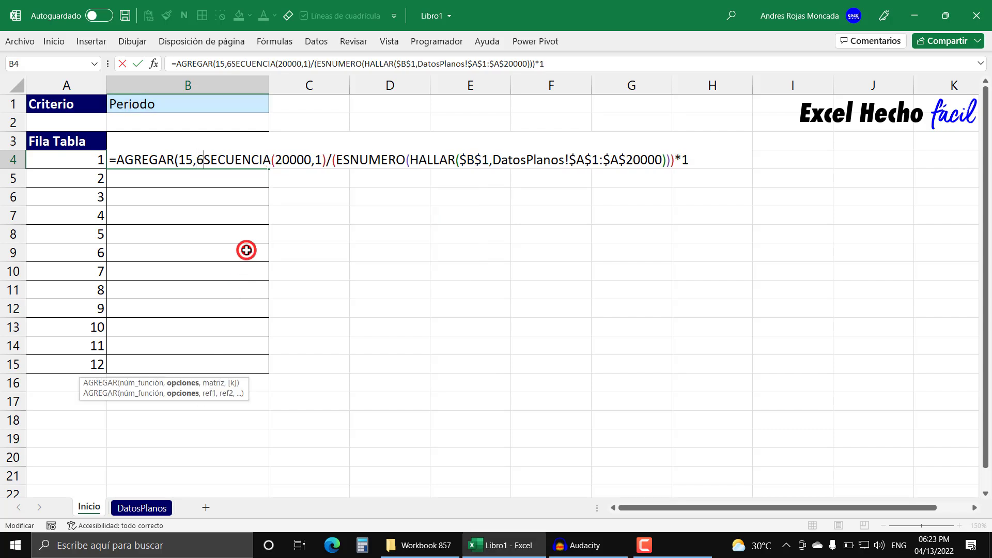
{"action": "type", "text": ","}
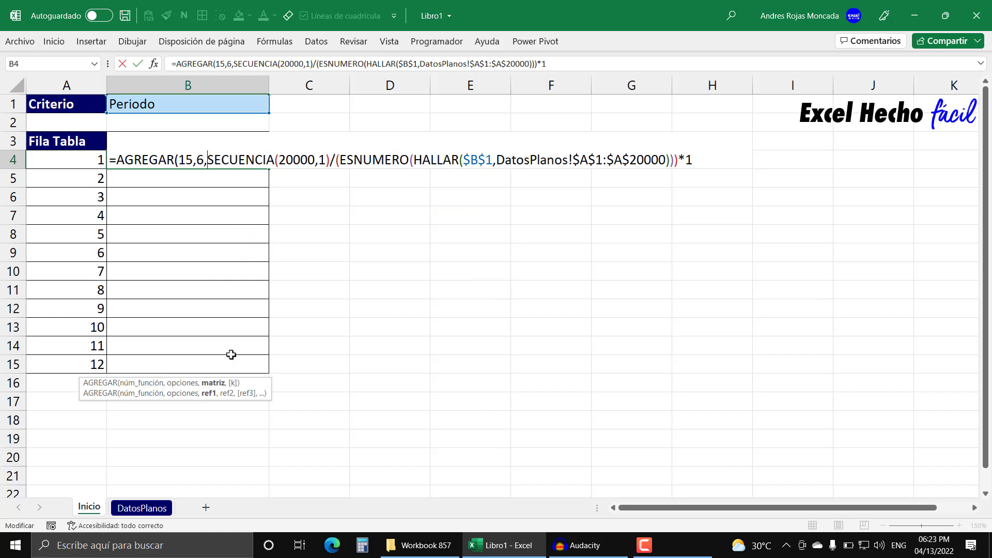
{"action": "left_click", "coordinate": [214, 383]}
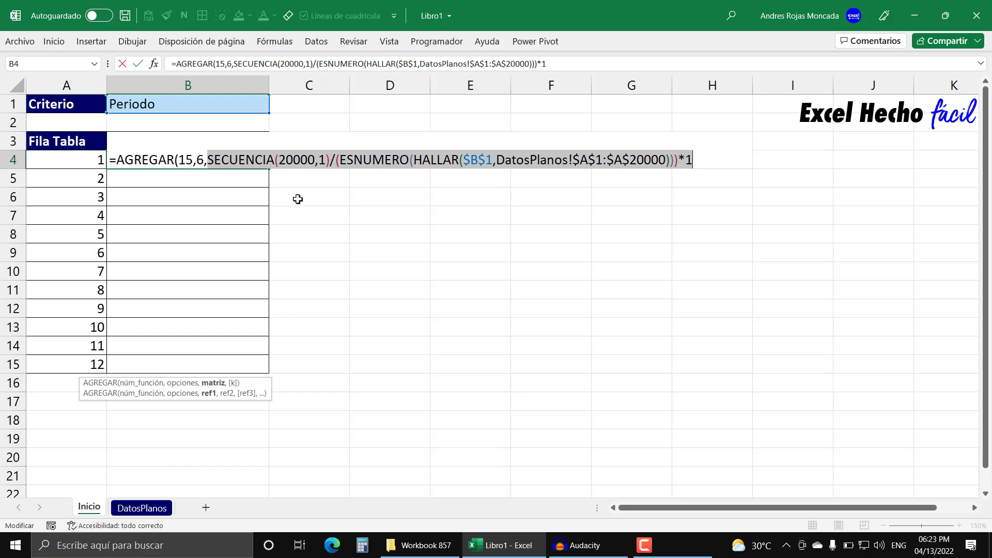
{"action": "left_click", "coordinate": [708, 158]}
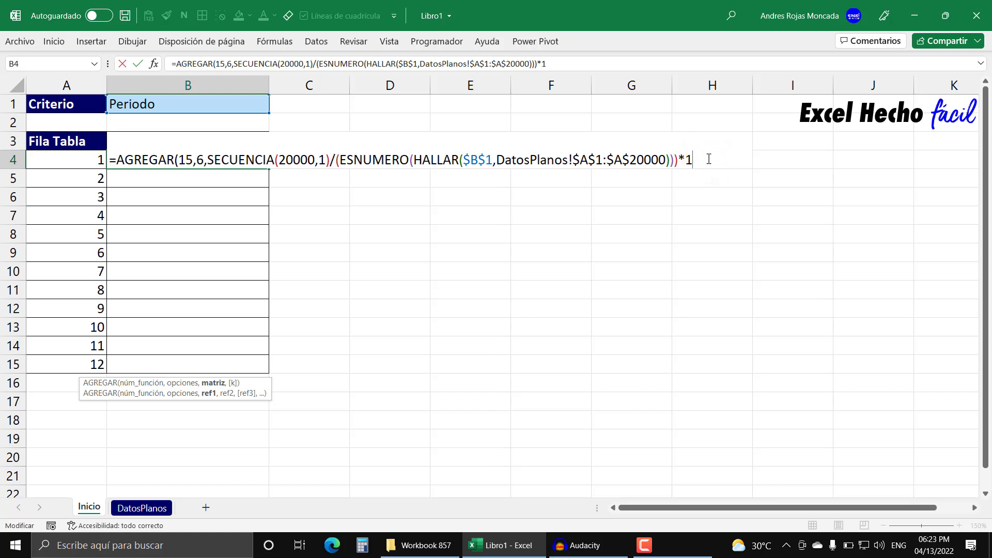
{"action": "type", "text": ","}
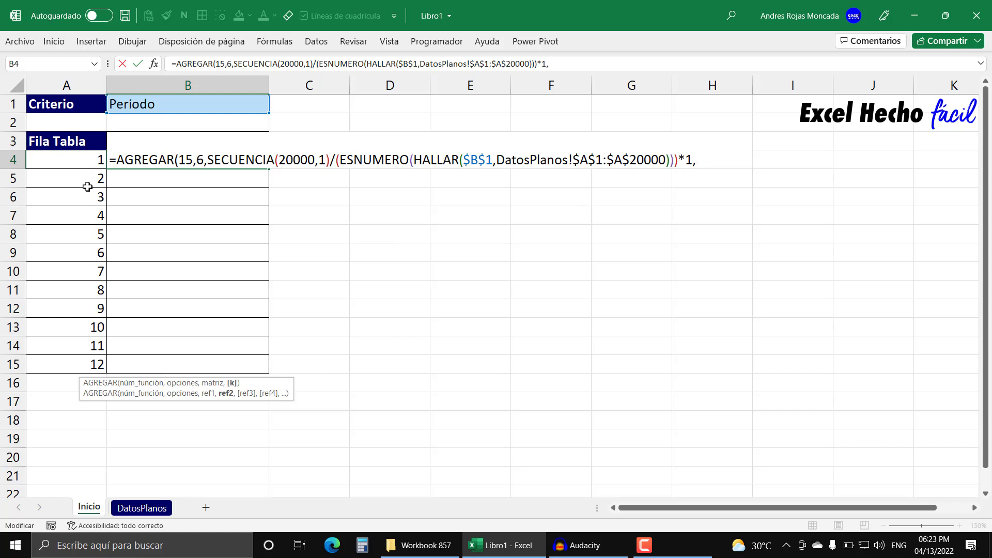
{"action": "left_click", "coordinate": [83, 161]}
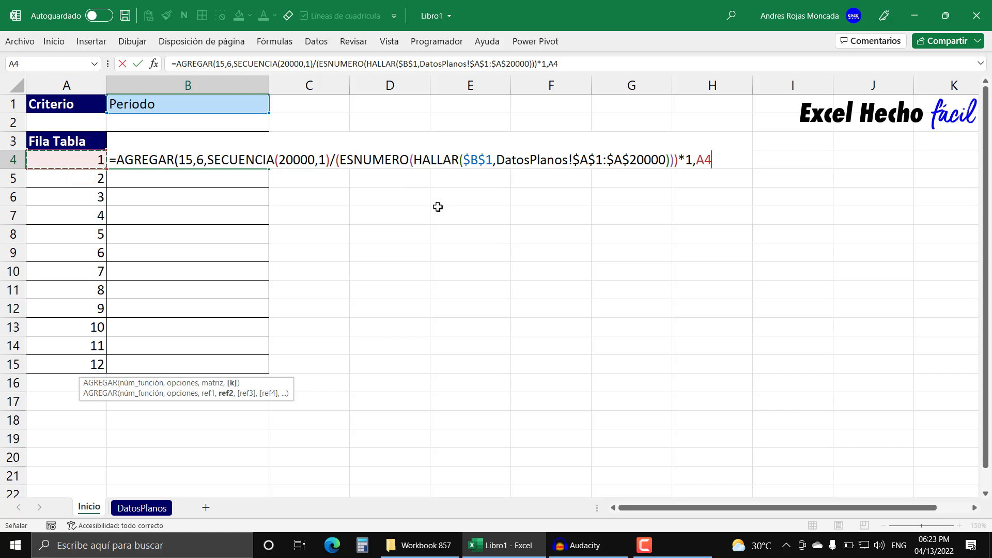
{"action": "type", "text": ")"}
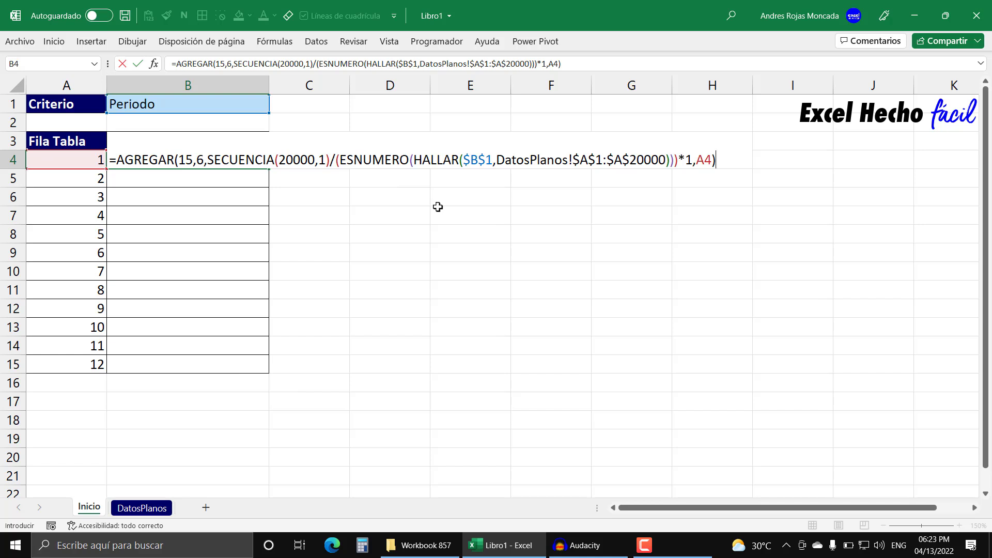
{"action": "key", "text": "Return"}
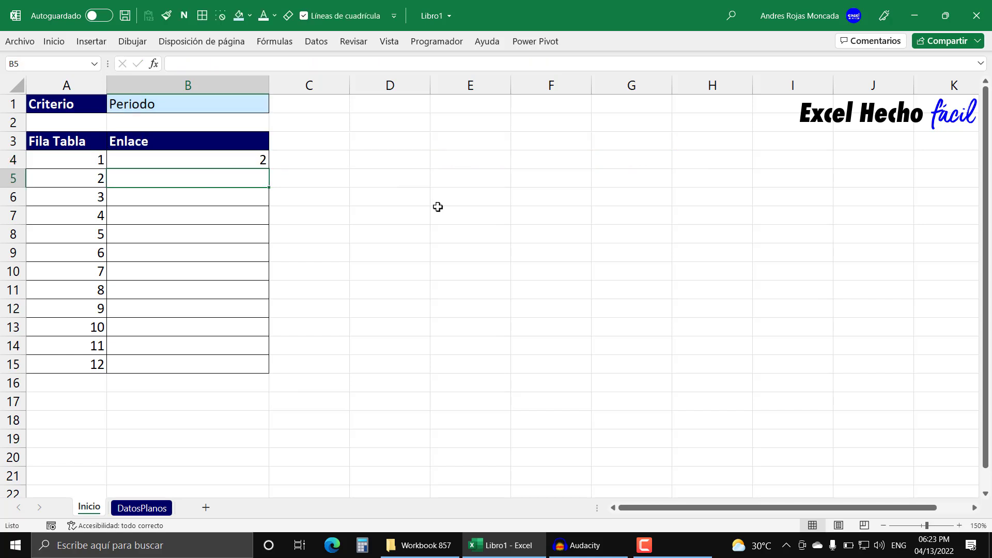
Fill the B4 formula down to B15, giving Enlace rows 2, 1318, 2455 through 14288.
{"action": "left_click", "coordinate": [248, 160]}
{"action": "left_click_drag", "start_coordinate": [269, 170], "coordinate": [248, 377]}
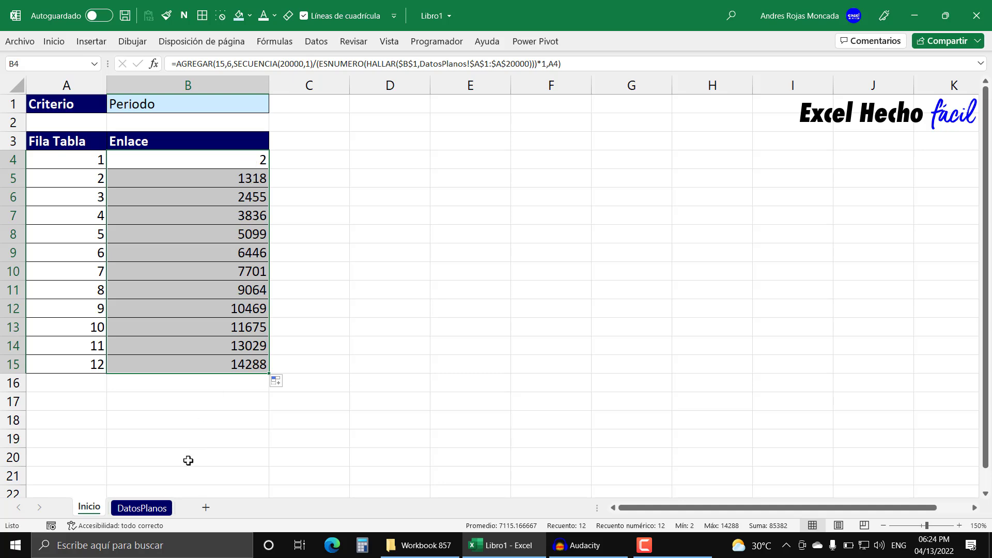
{"action": "left_click", "coordinate": [141, 508]}
On DatosPlanos, confirm Periodo Febrero 2022 sits at row 1318, then return to Inicio.
{"action": "left_click", "coordinate": [43, 126]}
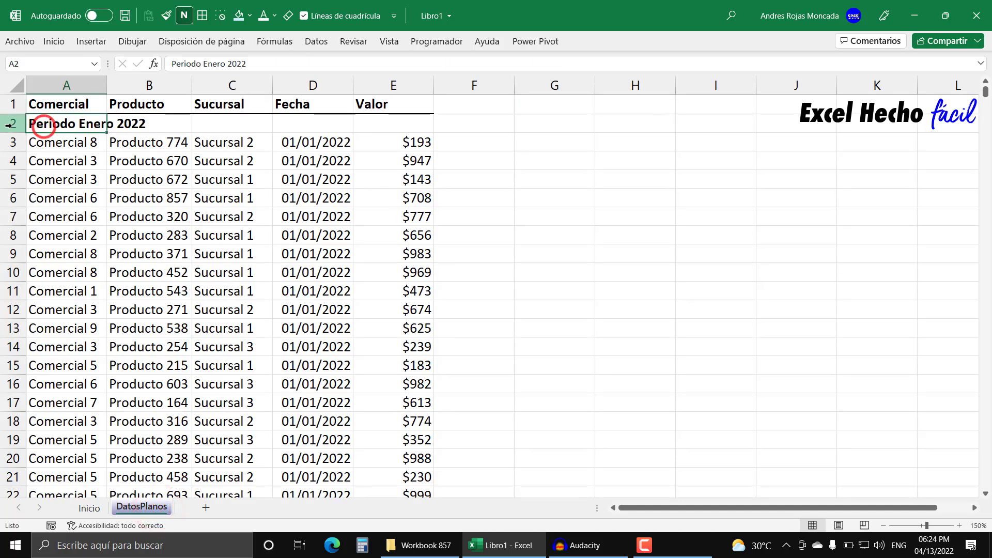
{"action": "left_click", "coordinate": [167, 122]}
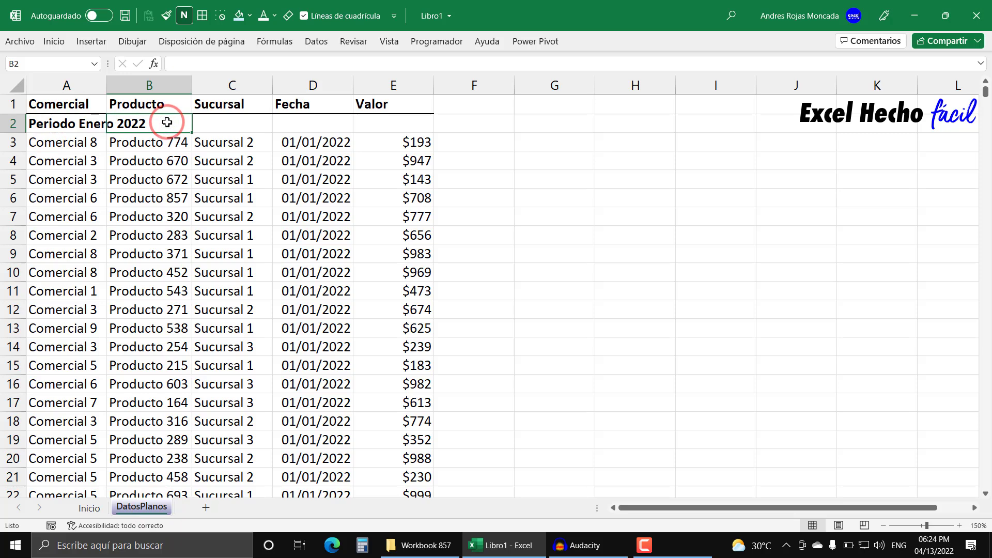
{"action": "key", "text": "Down"}
{"action": "key", "text": "ctrl+Down"}
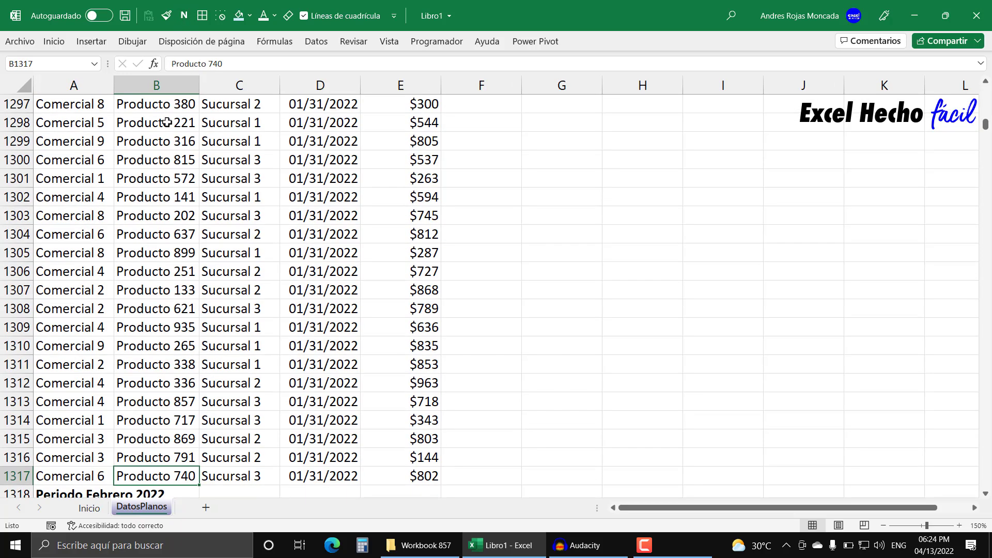
{"action": "scroll", "coordinate": [164, 227], "scroll_direction": "down", "scroll_amount": 5}
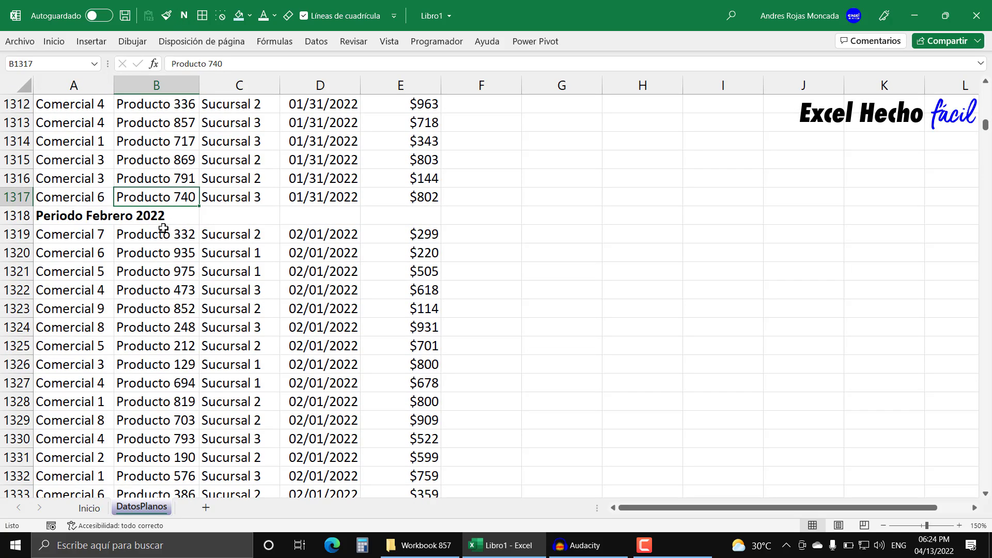
{"action": "left_click", "coordinate": [17, 216]}
{"action": "left_click", "coordinate": [169, 234]}
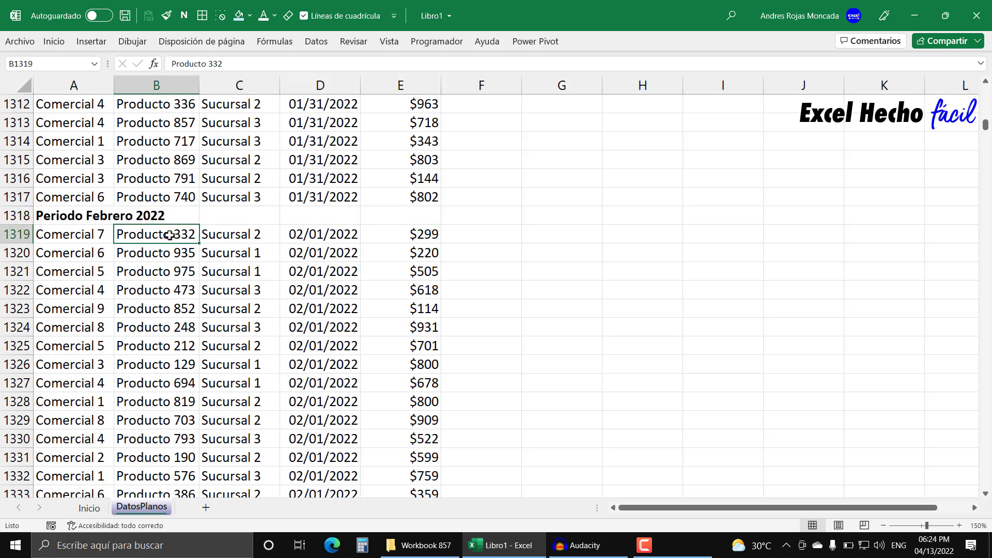
{"action": "key", "text": "Left"}
{"action": "key", "text": "ctrl+Up"}
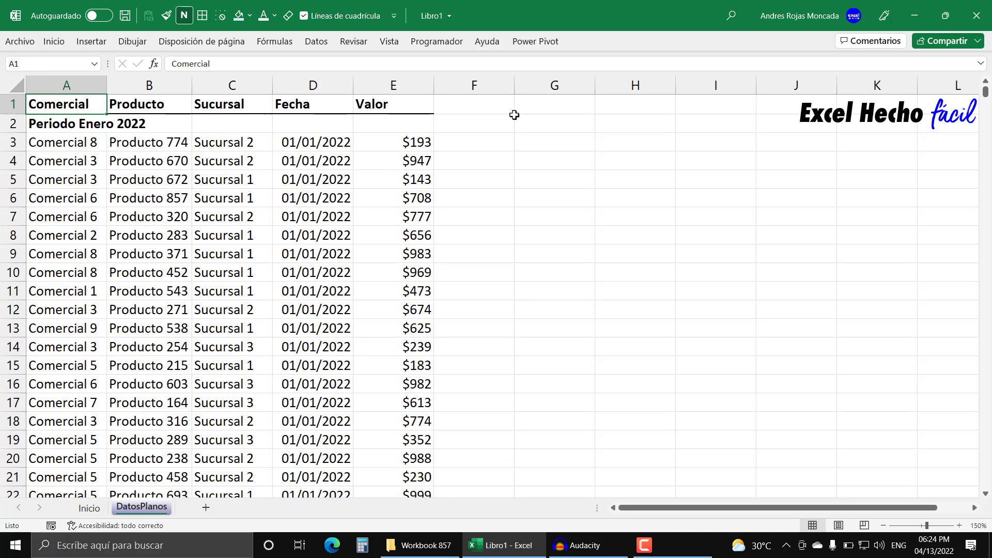
{"action": "left_click", "coordinate": [561, 103]}
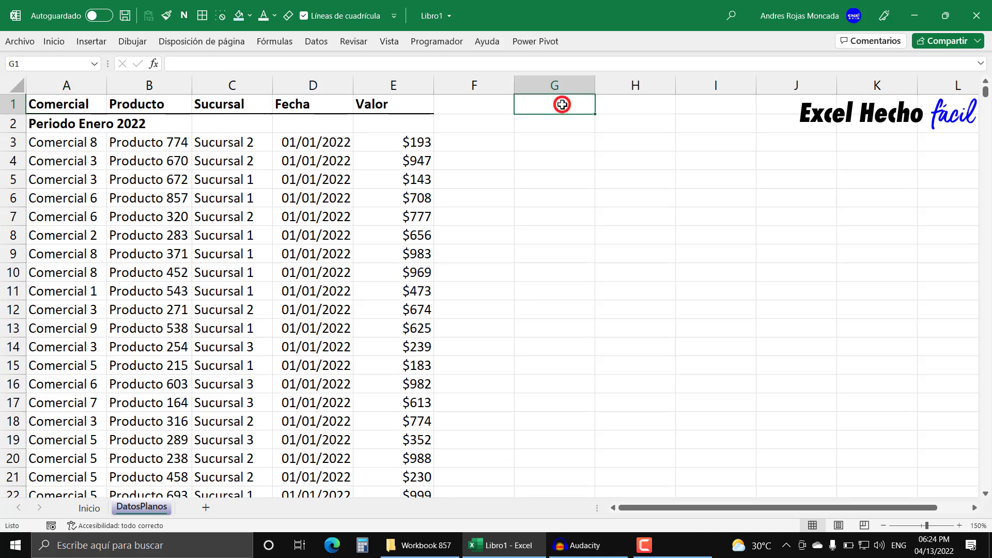
{"action": "left_click", "coordinate": [89, 508]}
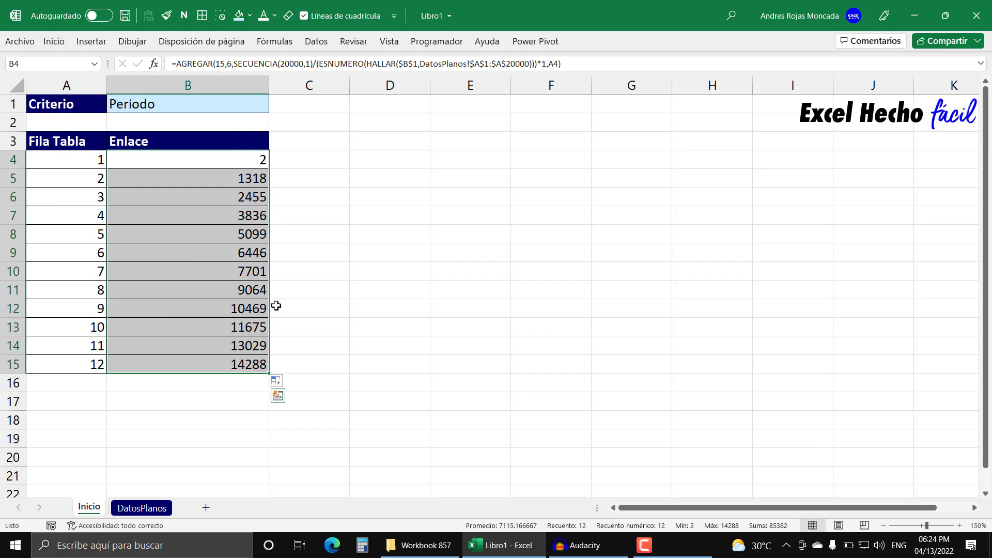
Inspect B4's Enlace formula without changing it, then select cell C1.
{"action": "left_click", "coordinate": [211, 157]}
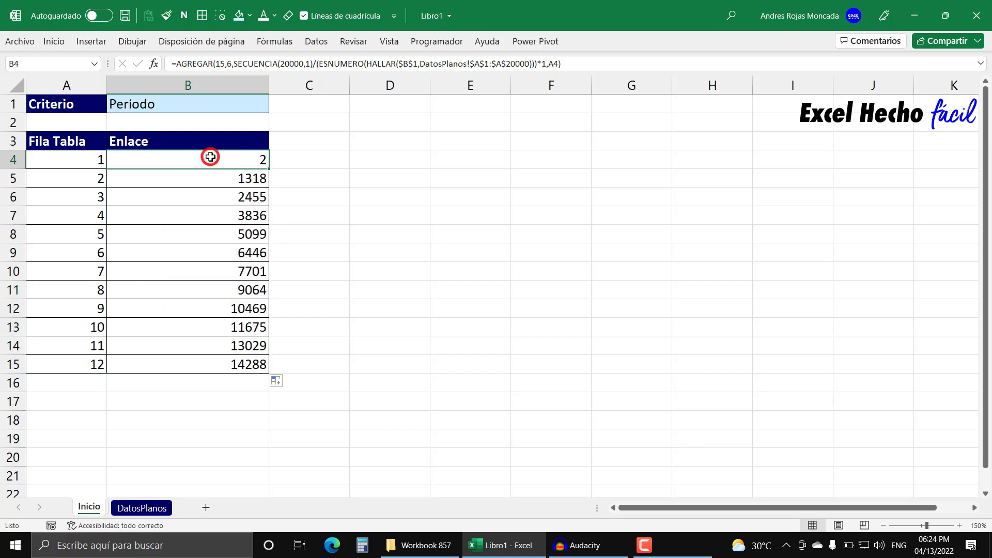
{"action": "key", "text": "F2"}
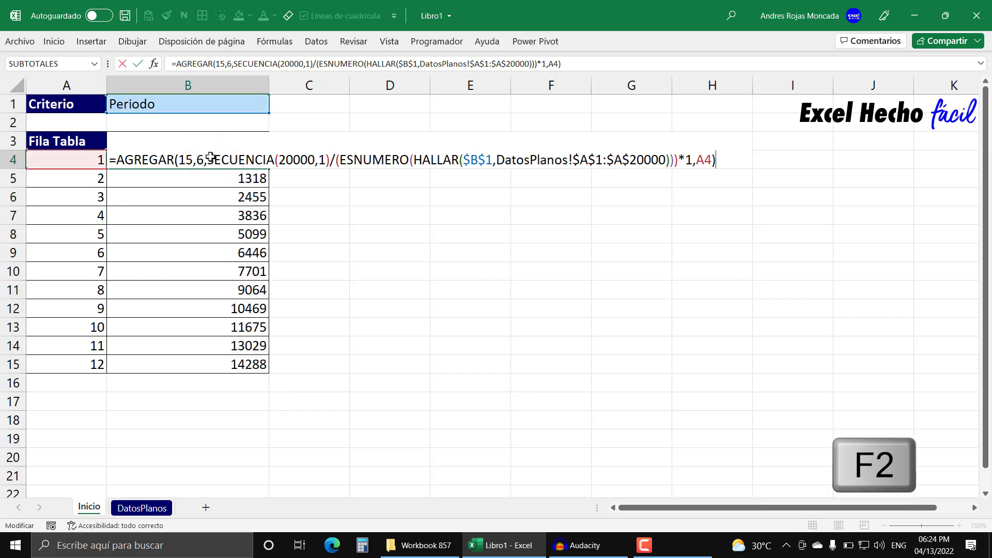
{"action": "left_click", "coordinate": [119, 157]}
{"action": "key", "text": "Escape"}
{"action": "left_click", "coordinate": [307, 104]}
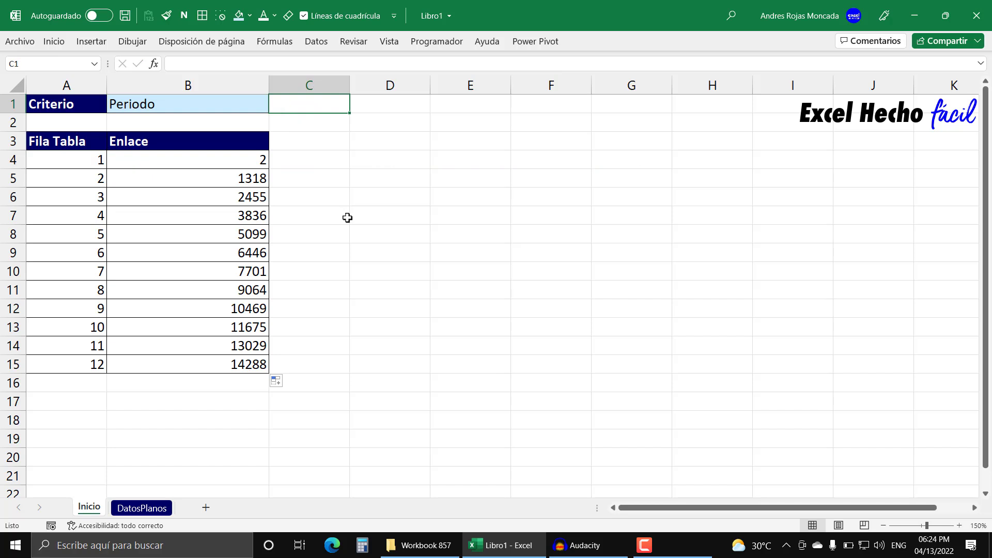
Enter the text #DatosPlanos!A into cell C1.
{"action": "type", "text": "#"}
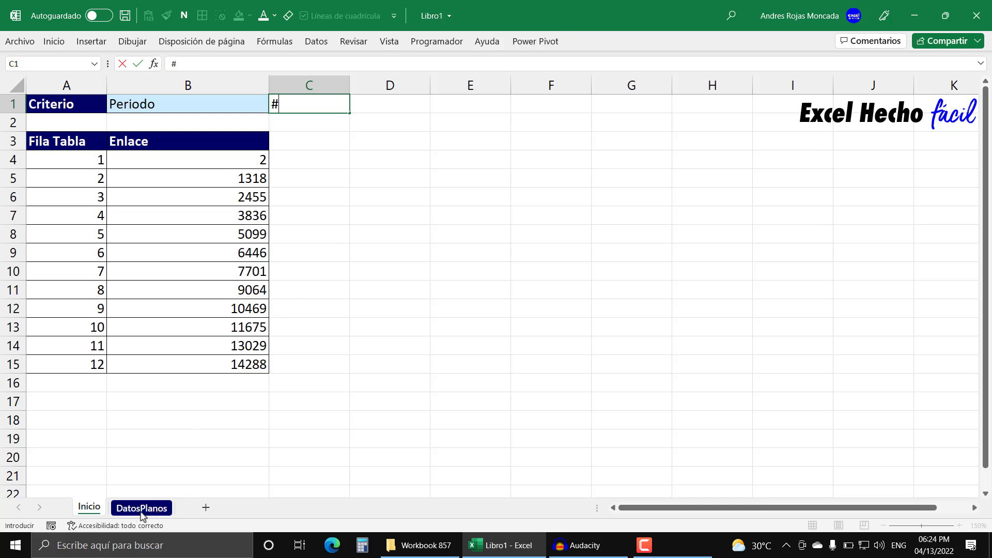
{"action": "type", "text": "Datos"}
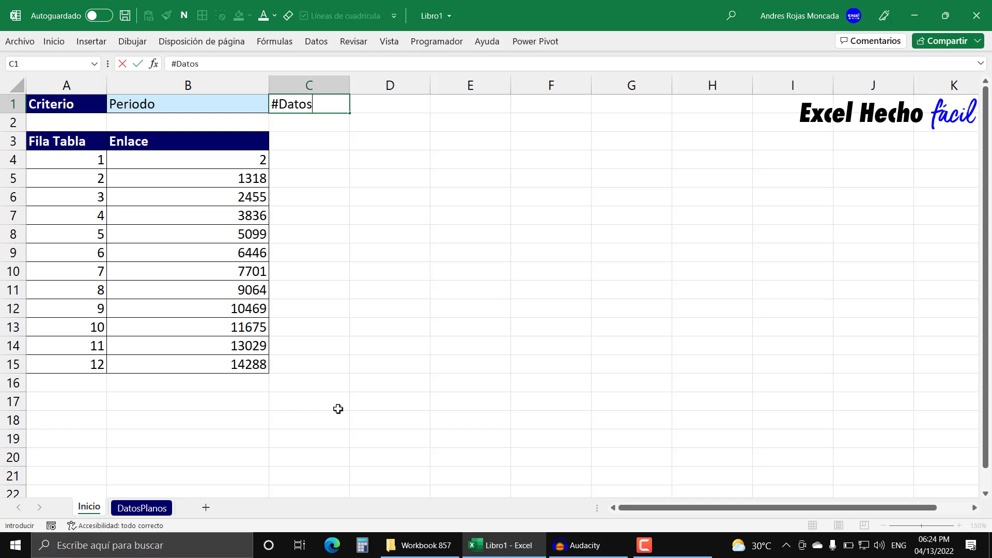
{"action": "type", "text": "Planos!A"}
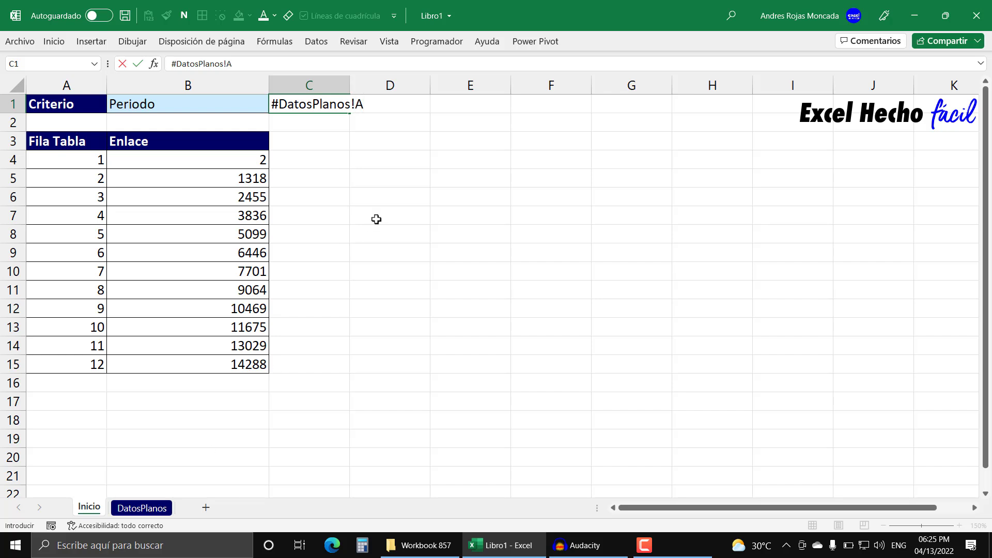
{"action": "key", "text": "Return"}
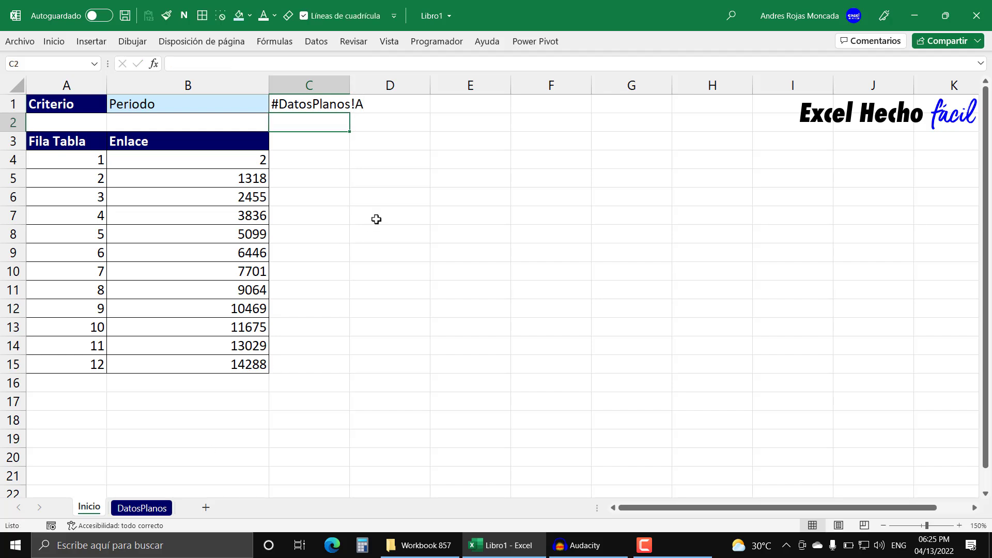
Make C1's #DatosPlanos!A text blue and bold.
{"action": "left_click", "coordinate": [327, 104]}
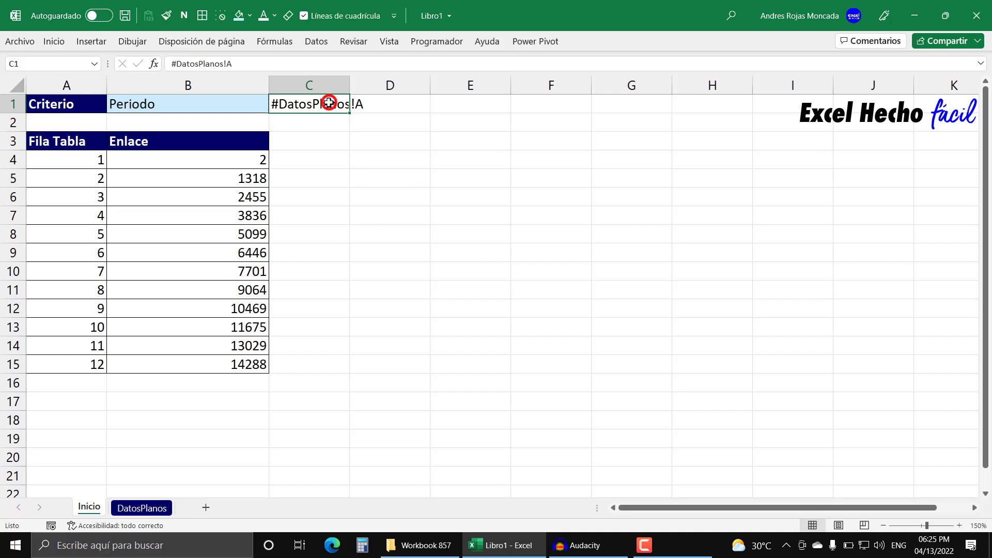
{"action": "left_click", "coordinate": [274, 15]}
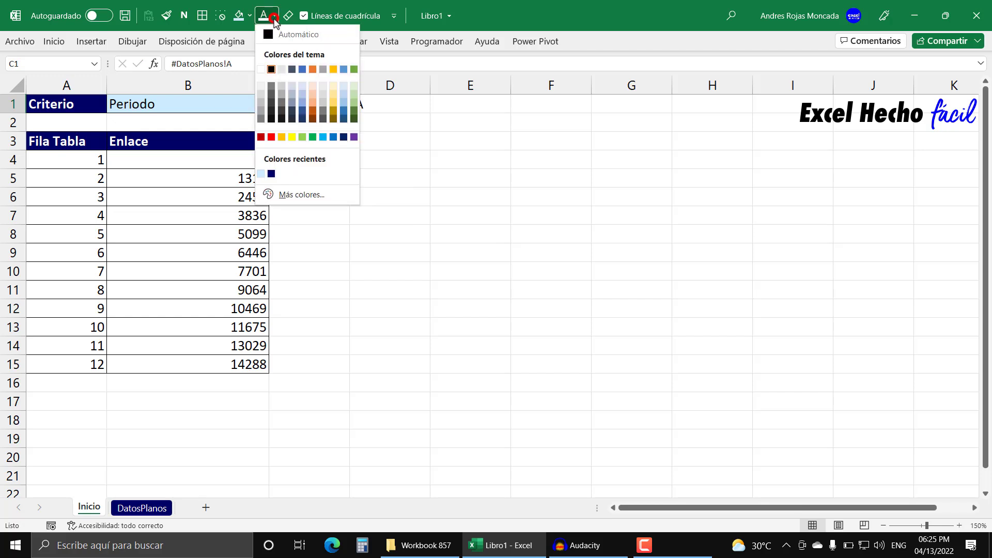
{"action": "left_click", "coordinate": [334, 138]}
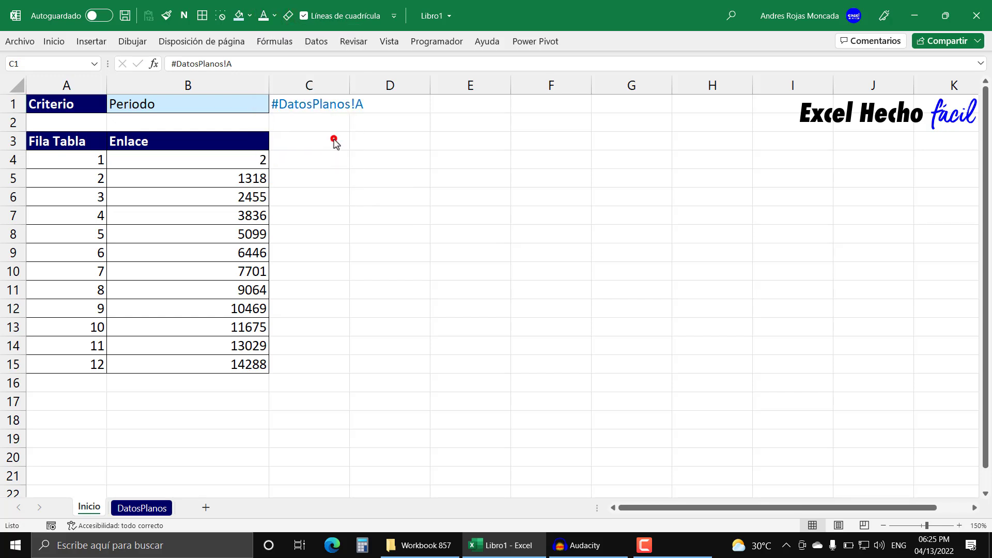
{"action": "left_click", "coordinate": [184, 17]}
{"action": "left_click", "coordinate": [454, 105]}
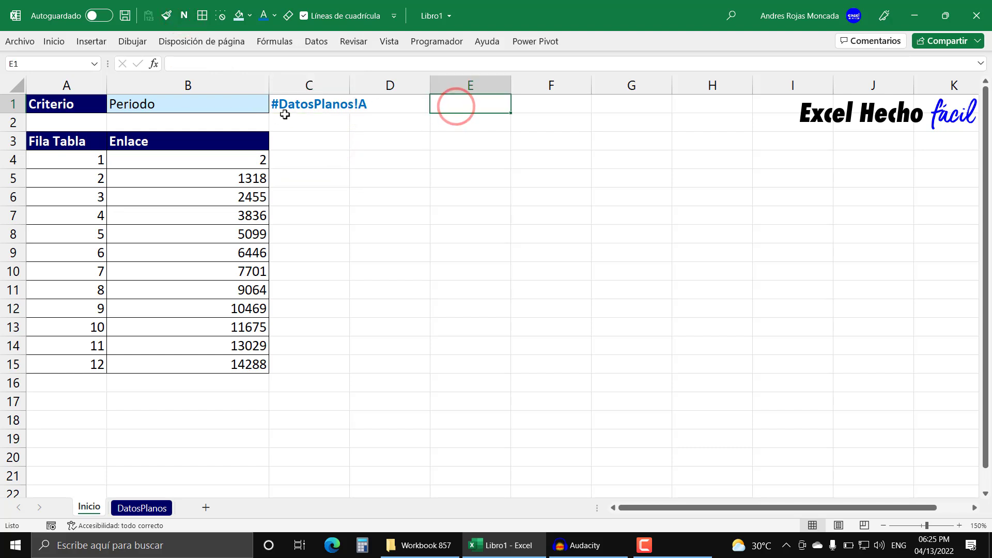
{"action": "left_click", "coordinate": [209, 161]}
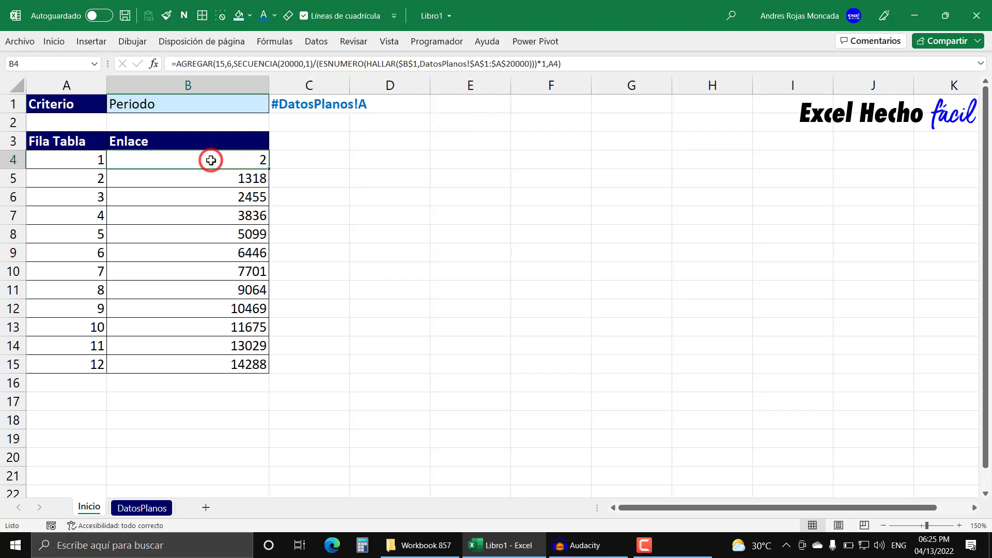
Prefix B4's formula with "#DatosPlanos!A"& so the cell shows #DatosPlanos!A2.
{"action": "key", "text": "F2"}
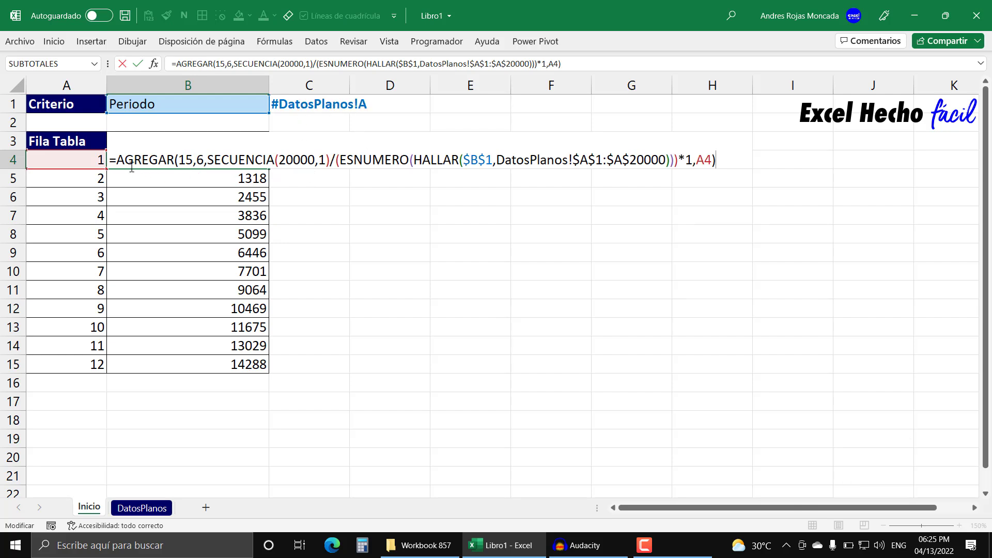
{"action": "left_click", "coordinate": [119, 159]}
{"action": "type", "text": "\"\""}
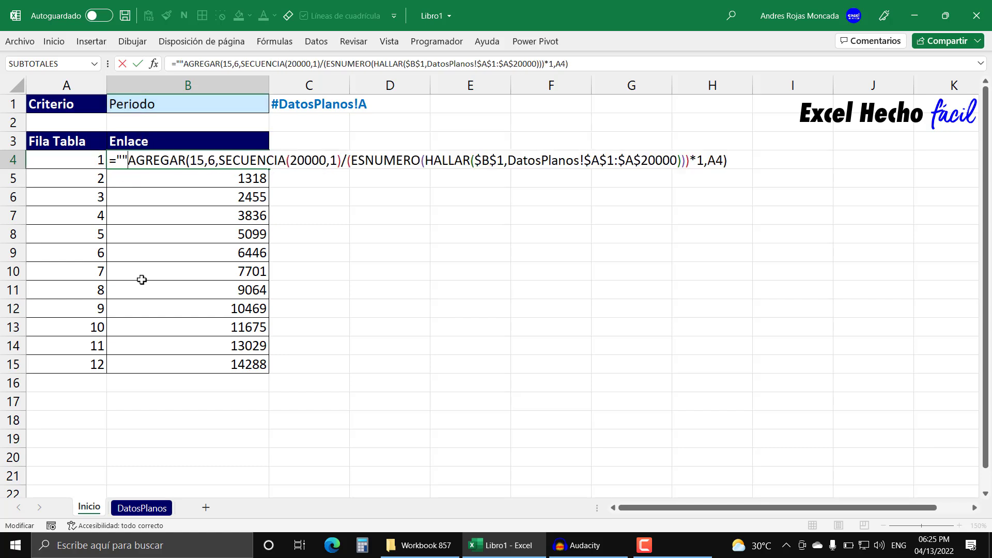
{"action": "type", "text": "&"}
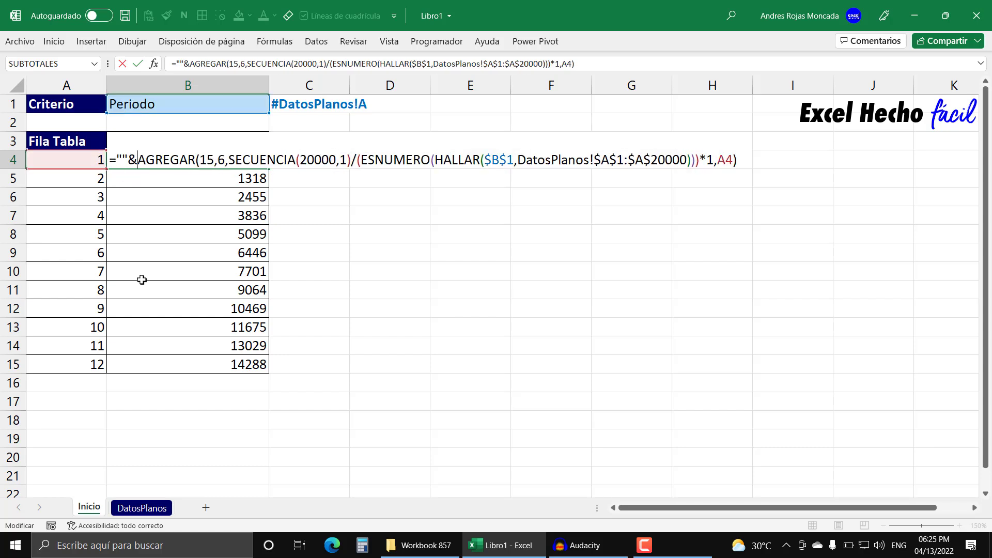
{"action": "left_click", "coordinate": [123, 158]}
{"action": "type", "text": "#Da"}
{"action": "type", "text": "tosPlanos"}
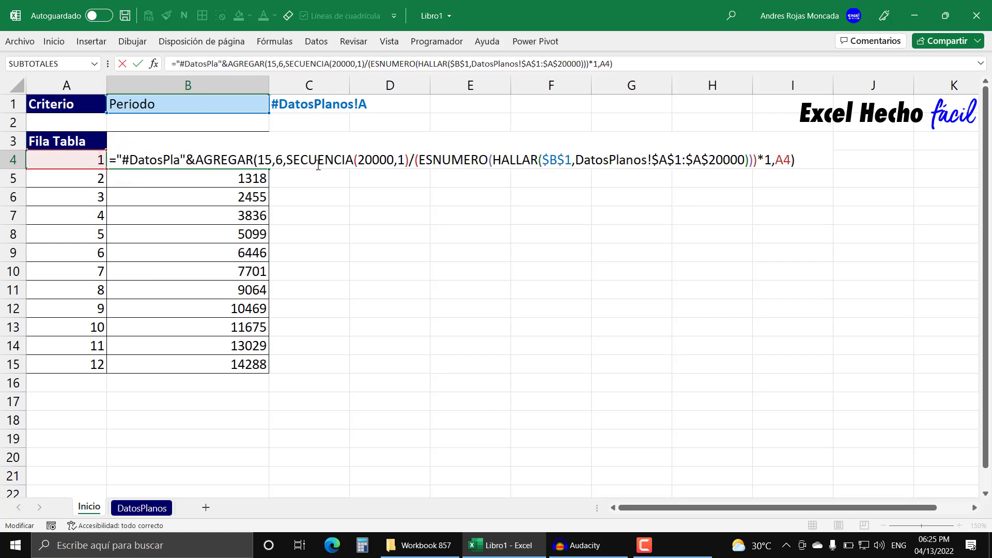
{"action": "type", "text": "!A"}
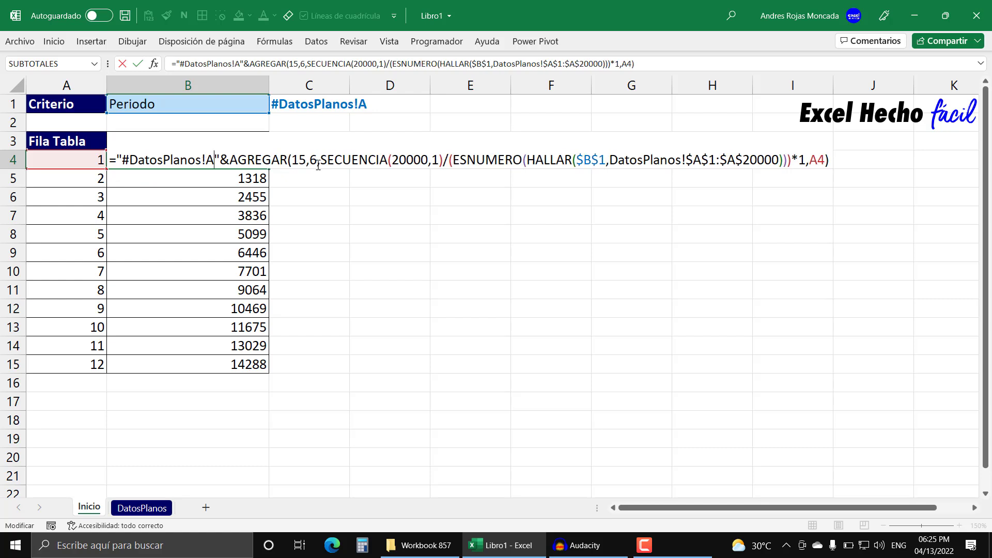
{"action": "key", "text": "Return"}
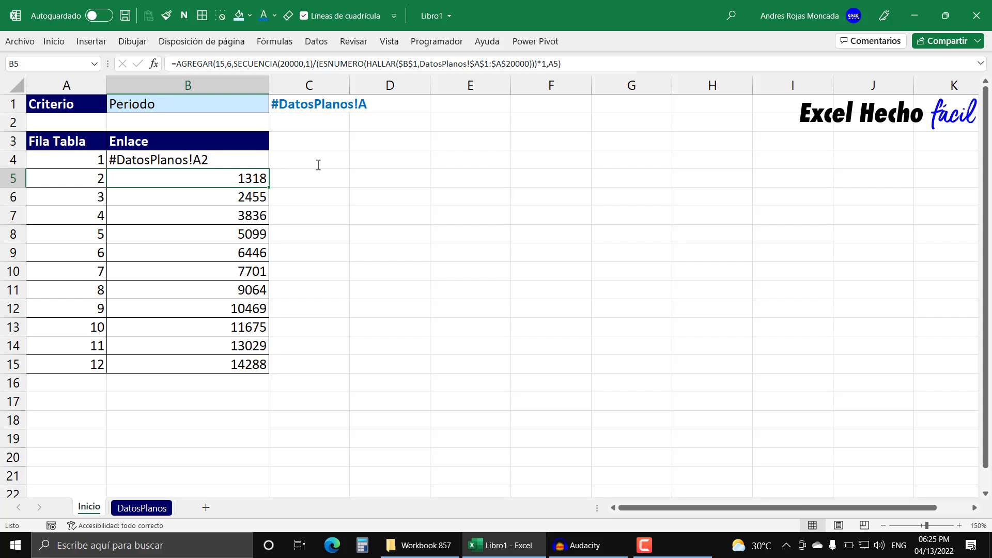
{"action": "left_click", "coordinate": [261, 157]}
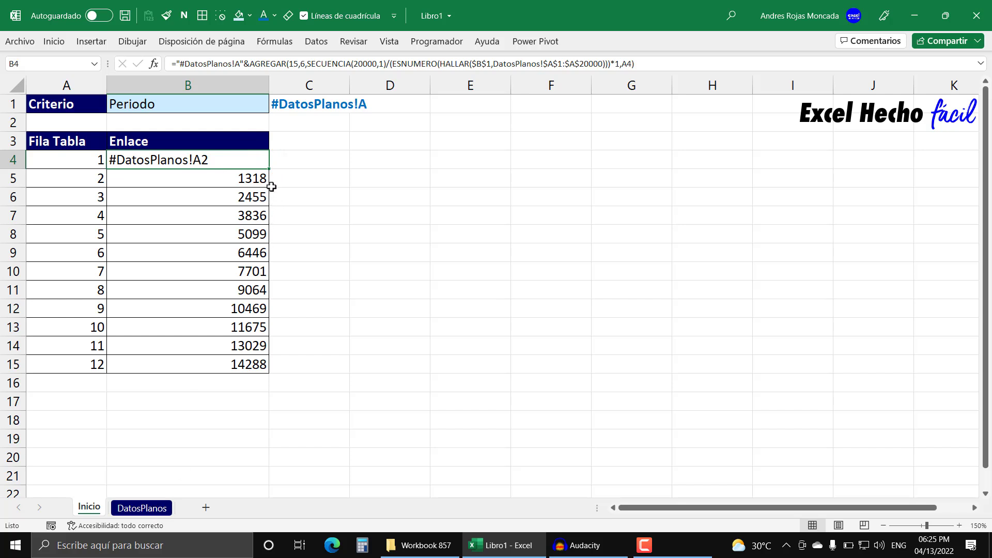
Fill B4 down to B15, then wrap B4's formula in HIPERVINCULO( … ,1).
{"action": "left_click_drag", "start_coordinate": [269, 168], "coordinate": [261, 372]}
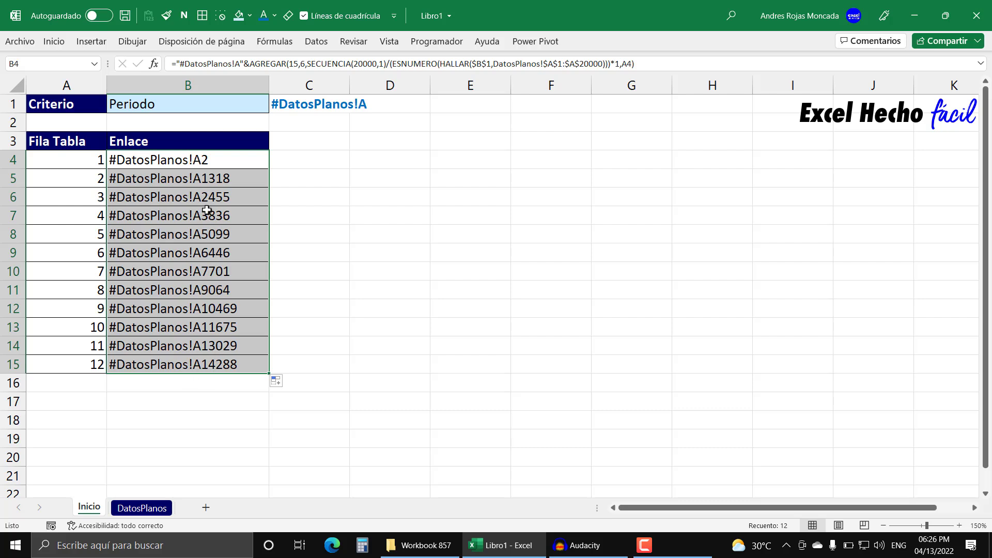
{"action": "left_click", "coordinate": [186, 164]}
{"action": "key", "text": "F2"}
{"action": "left_click", "coordinate": [118, 160]}
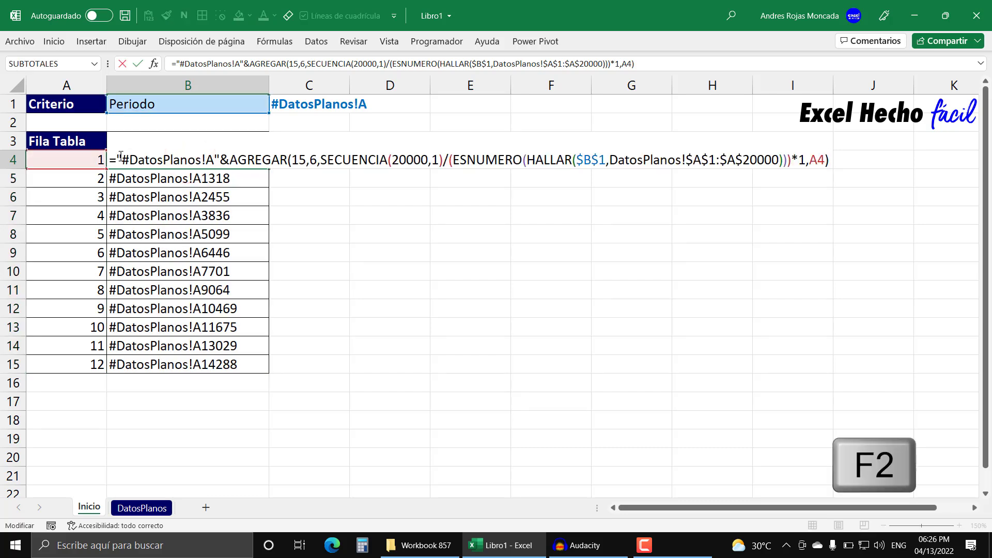
{"action": "type", "text": "hi"}
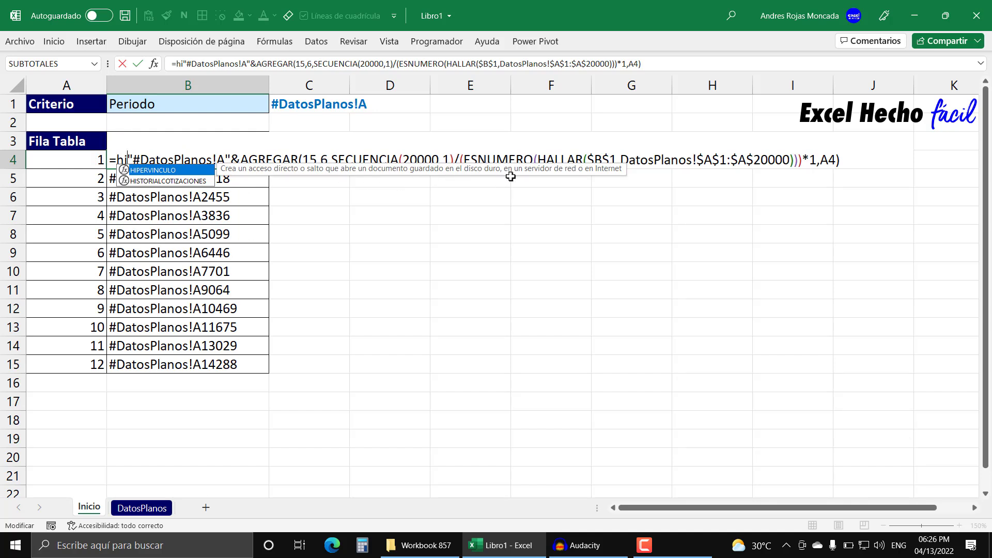
{"action": "key", "text": "Tab"}
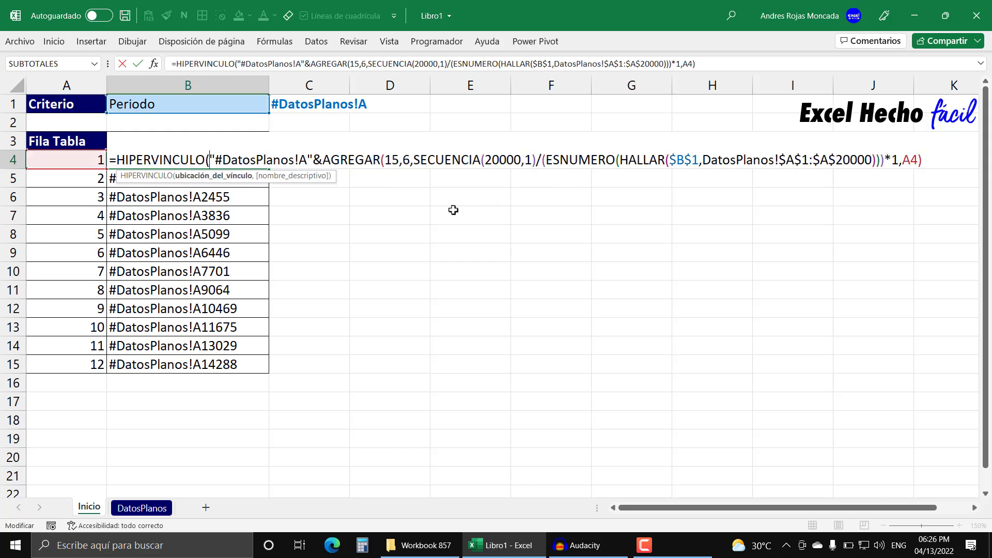
{"action": "left_click", "coordinate": [222, 177]}
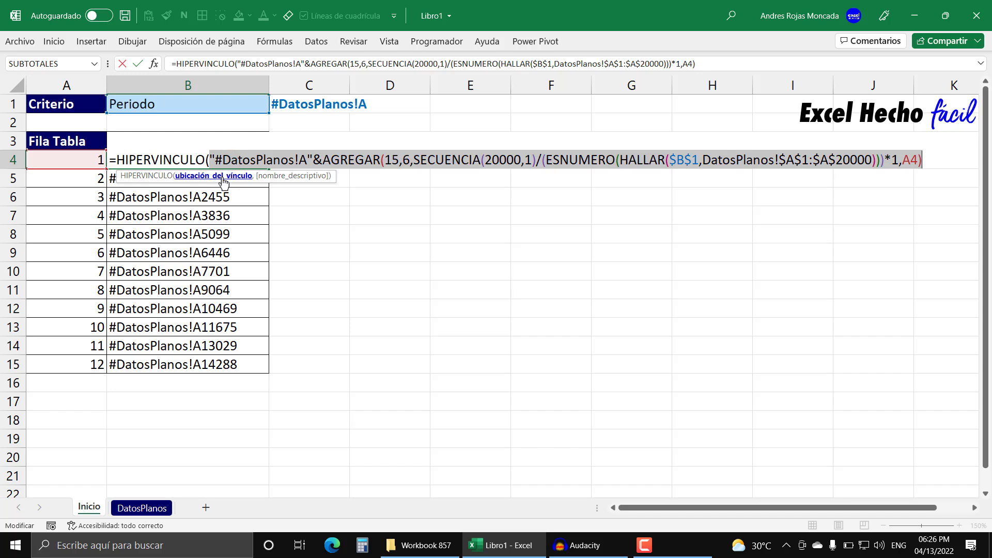
{"action": "left_click", "coordinate": [924, 159]}
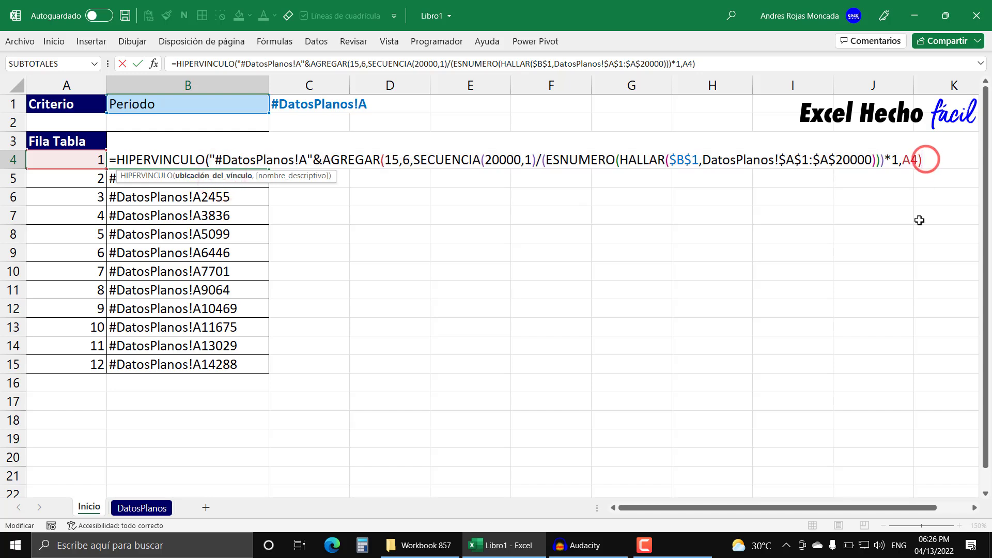
{"action": "type", "text": ",1)"}
{"action": "key", "text": "Return"}
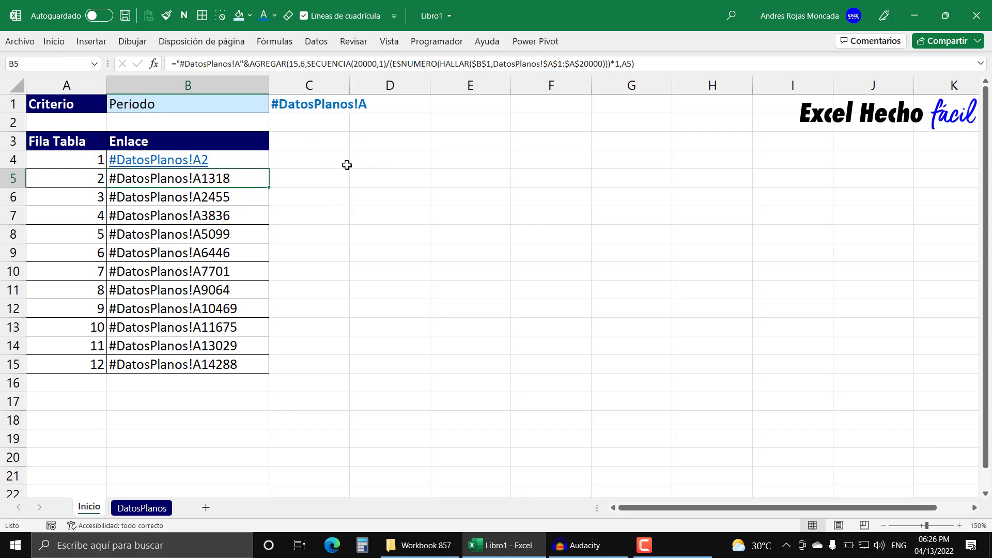
Reopen B4's HIPERVINCULO formula and replace the trailing 1) with a comma for a new argument.
{"action": "left_click", "coordinate": [246, 162]}
{"action": "key", "text": "F2"}
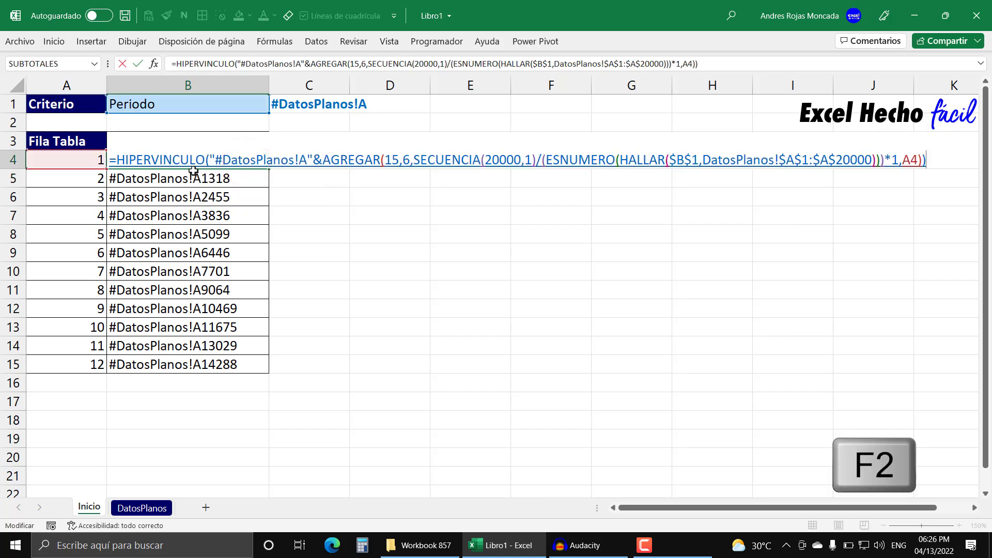
{"action": "left_click", "coordinate": [121, 161]}
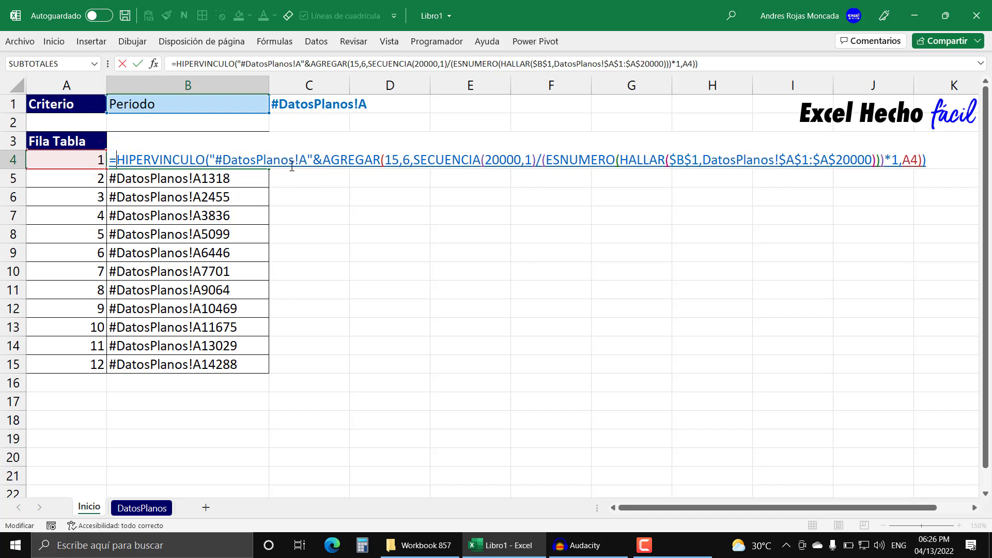
{"action": "left_click", "coordinate": [211, 158]}
{"action": "key", "text": "shift+End"}
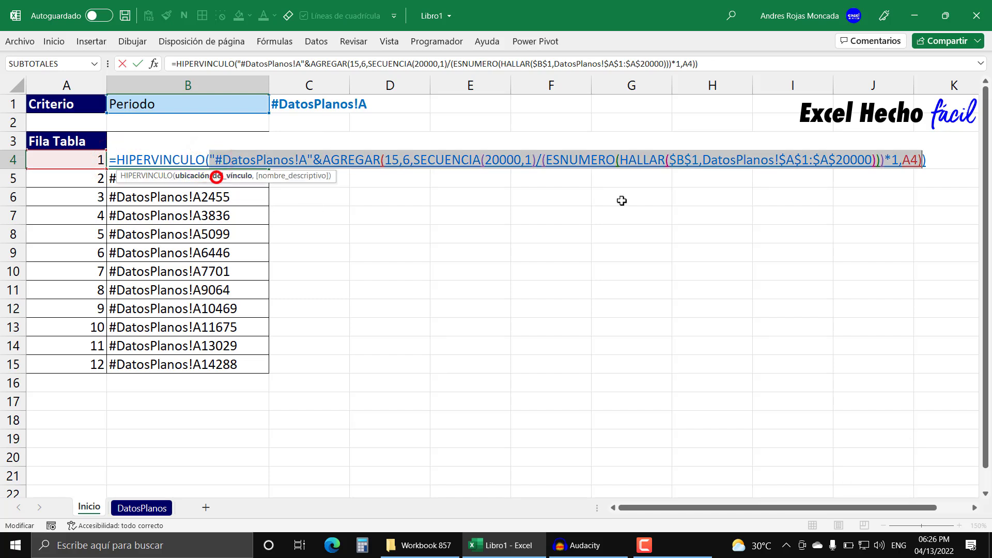
{"action": "left_click", "coordinate": [922, 160]}
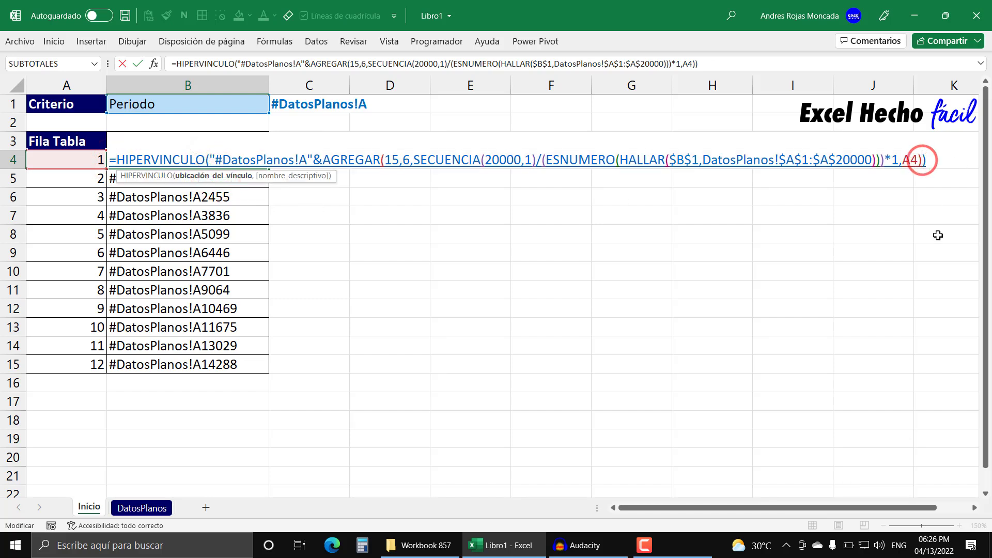
{"action": "type", "text": ","}
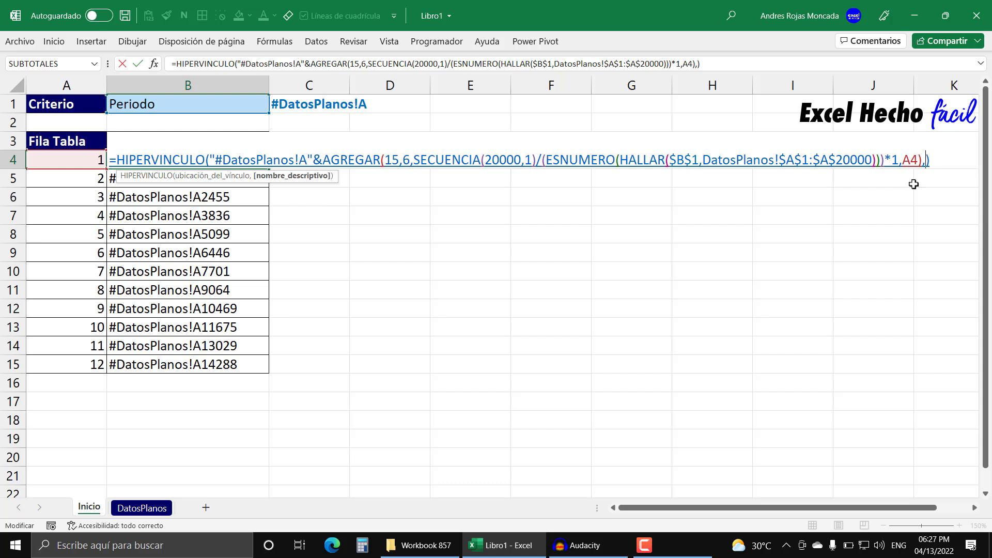
{"action": "left_click", "coordinate": [954, 160]}
{"action": "key", "text": "BackSpace"}
Add FECHA(AÑO(HOY()),A4,1) as the friendly-name argument, using cell A4 for the month.
{"action": "type", "text": "fech"}
{"action": "key", "text": "Tab"}
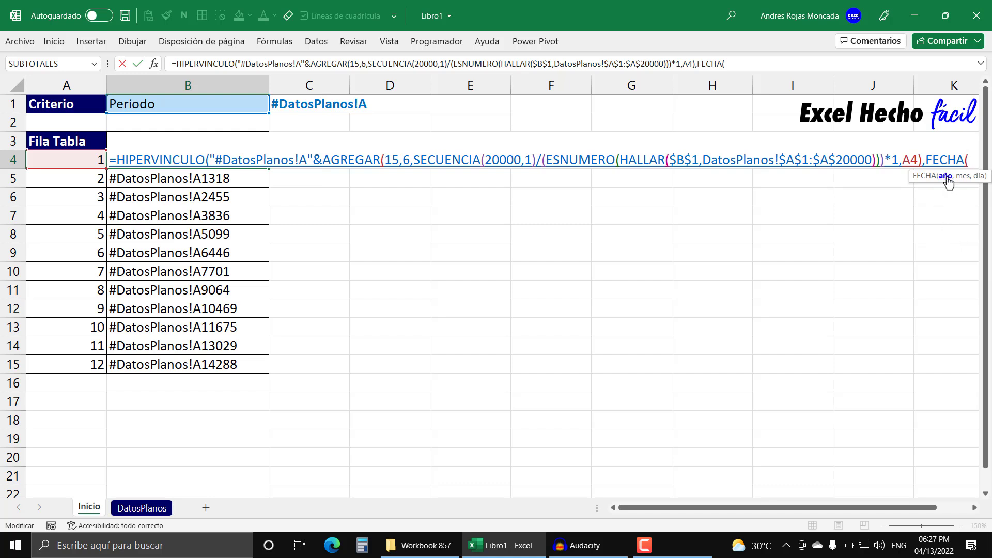
{"action": "type", "text": "an"}
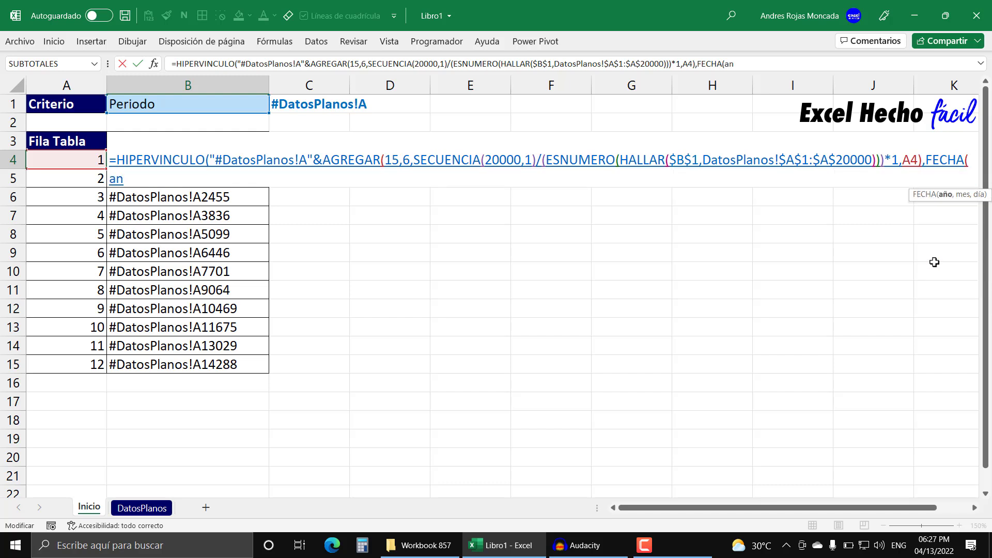
{"action": "key", "text": "BackSpace"}
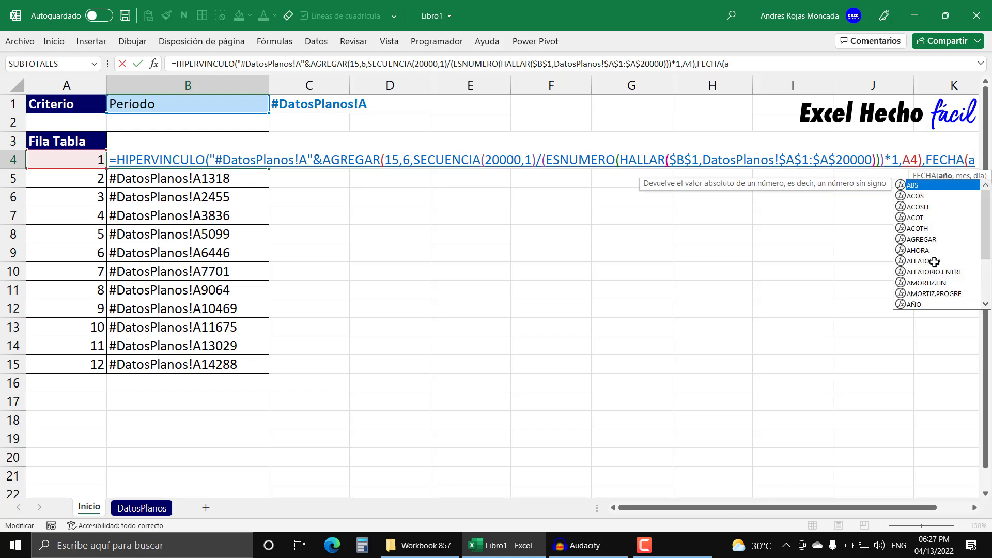
{"action": "double_click", "coordinate": [915, 304]}
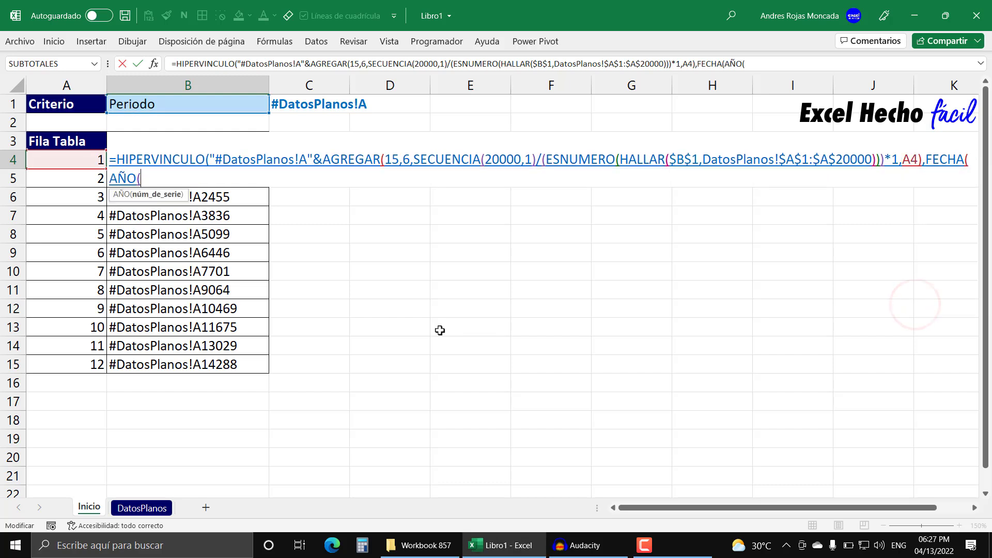
{"action": "type", "text": "hoy"}
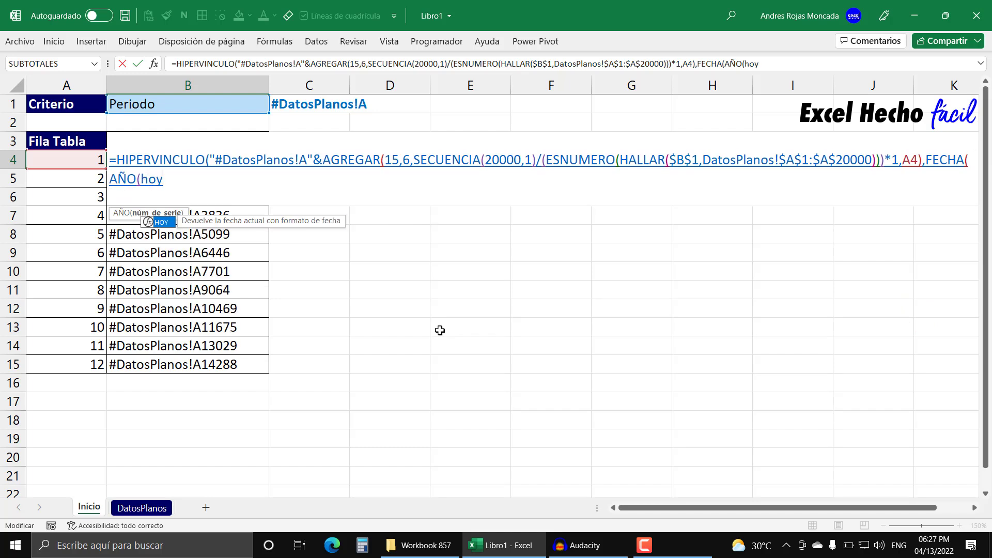
{"action": "key", "text": "Tab"}
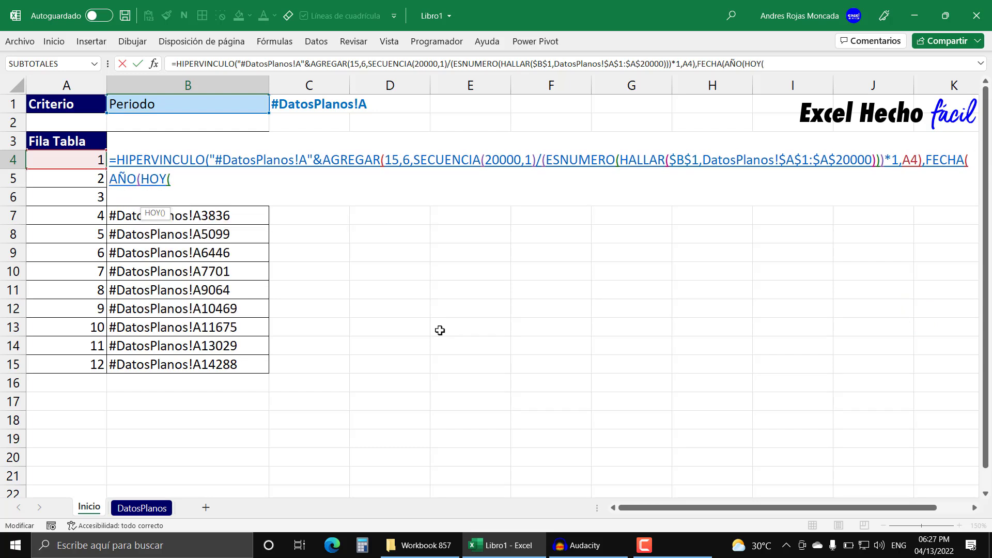
{"action": "type", "text": ")"}
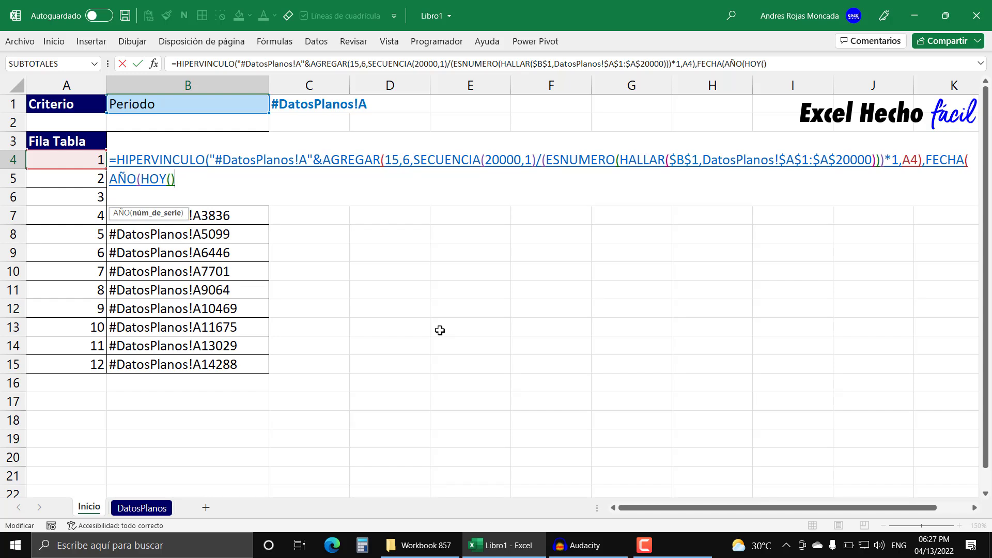
{"action": "type", "text": ")"}
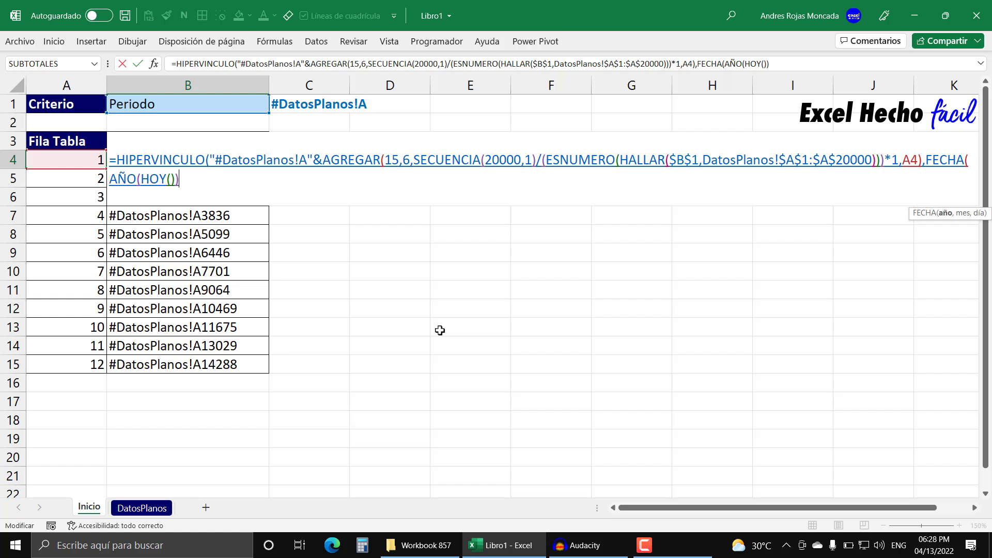
{"action": "left_click", "coordinate": [950, 214]}
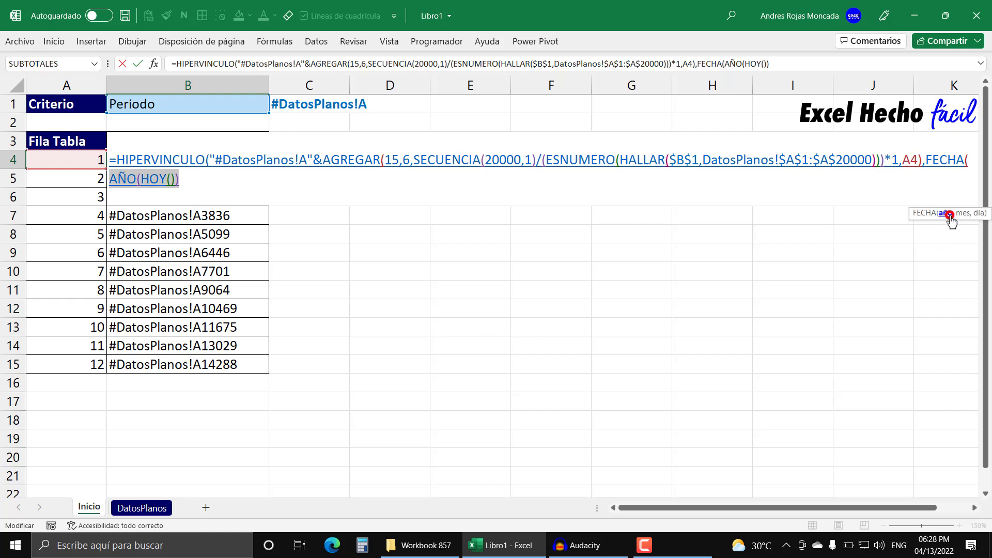
{"action": "left_click", "coordinate": [220, 178]}
{"action": "type", "text": ","}
{"action": "left_click", "coordinate": [87, 155]}
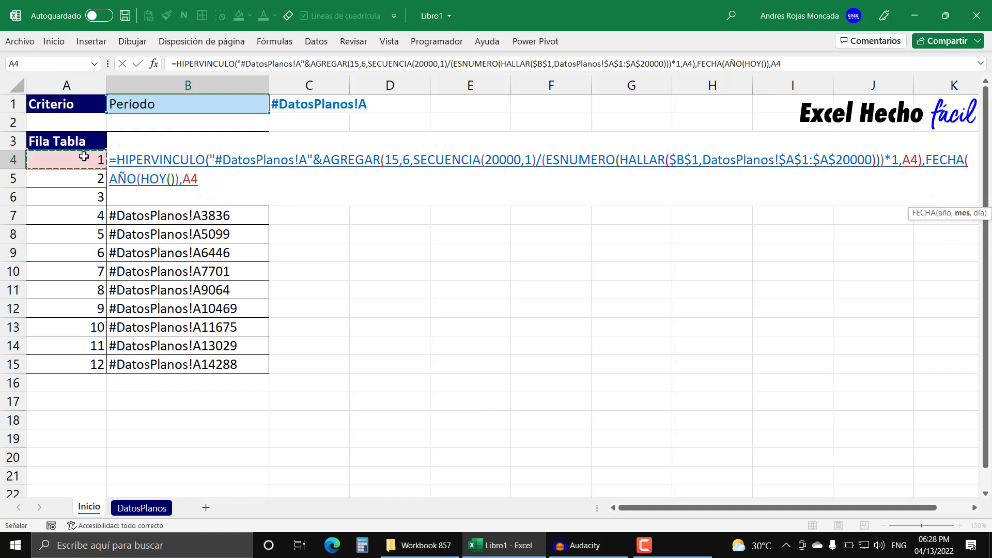
{"action": "type", "text": ",1)"}
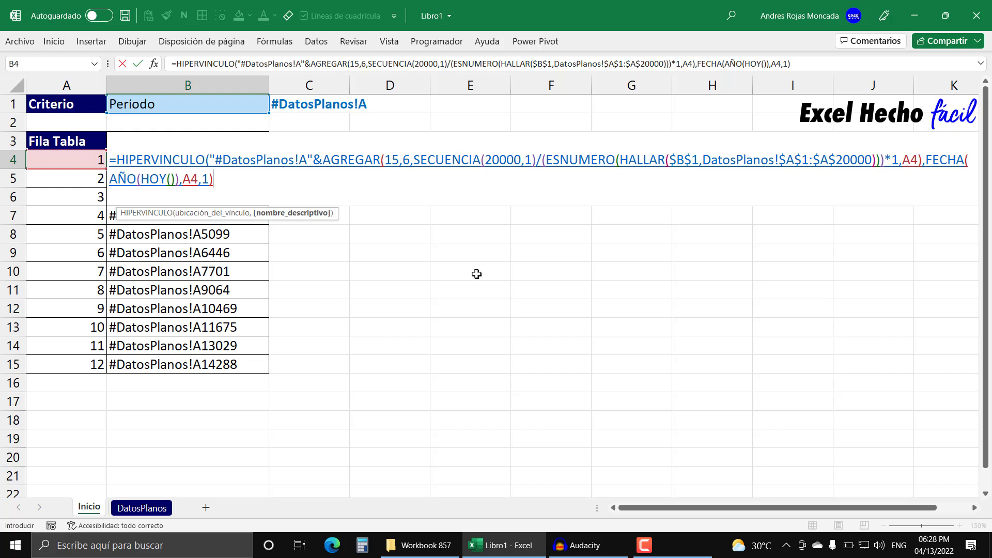
Wrap the FECHA argument in TEXTO(…,"mmm") and commit, so B4's link reads ene.
{"action": "left_click", "coordinate": [924, 159]}
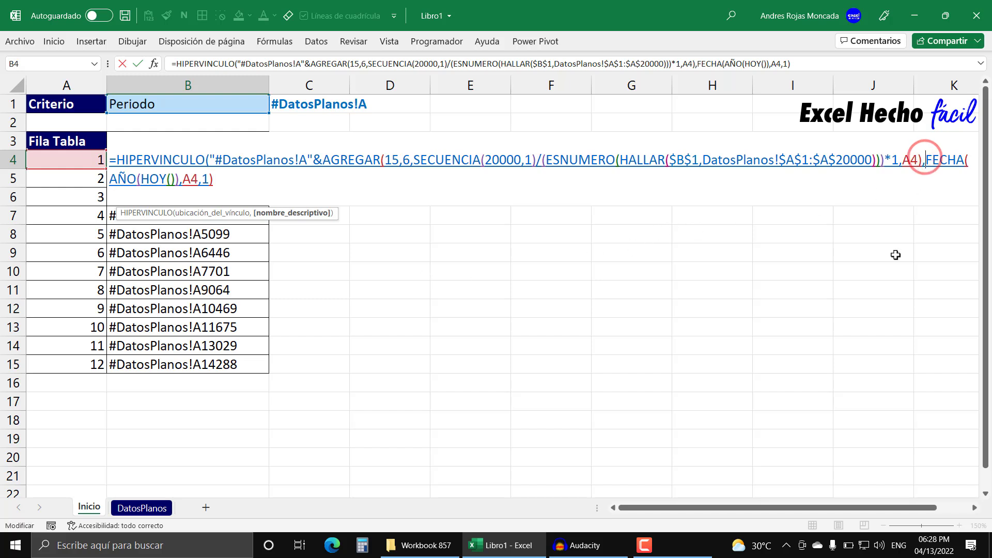
{"action": "type", "text": "te"}
{"action": "type", "text": "x"}
{"action": "key", "text": "Tab"}
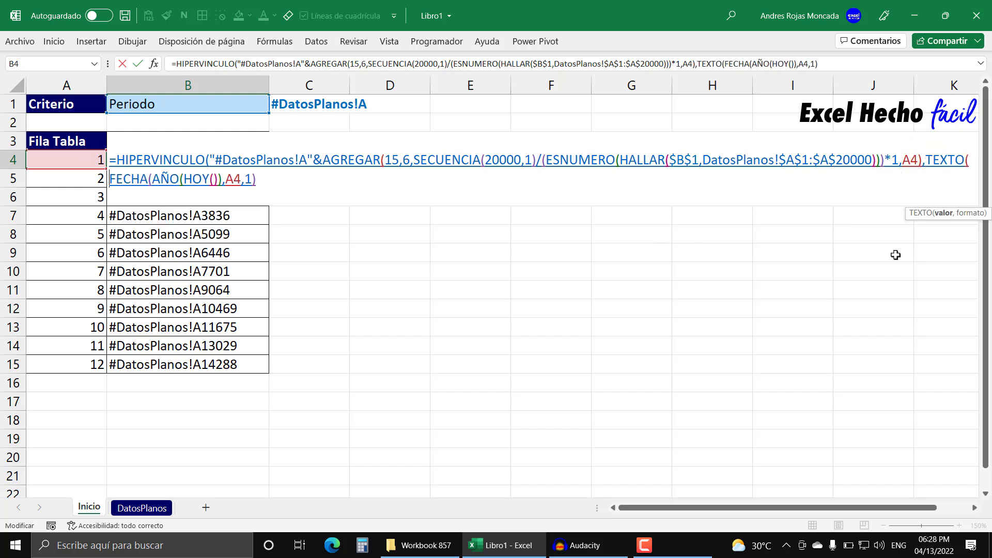
{"action": "left_click", "coordinate": [943, 212]}
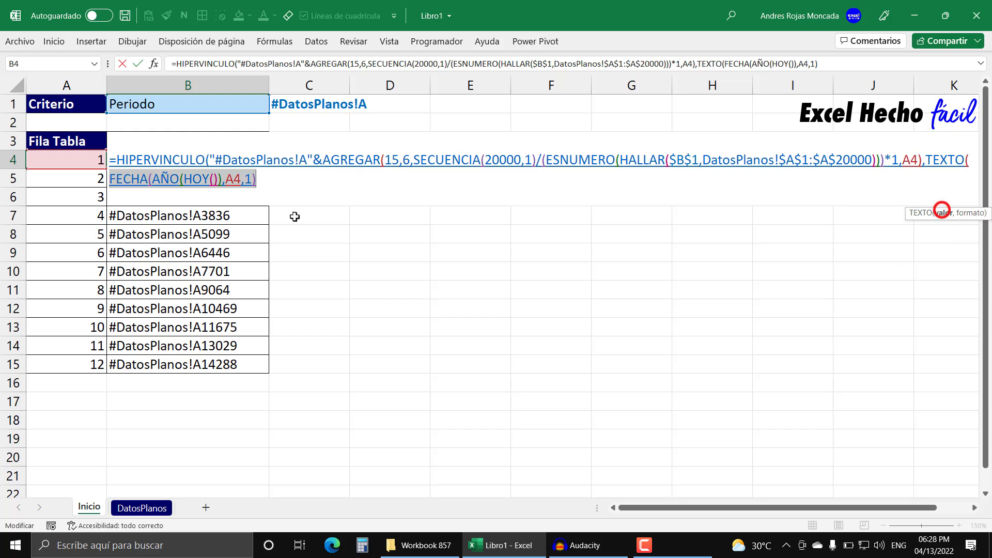
{"action": "left_click", "coordinate": [261, 181]}
{"action": "type", "text": ","}
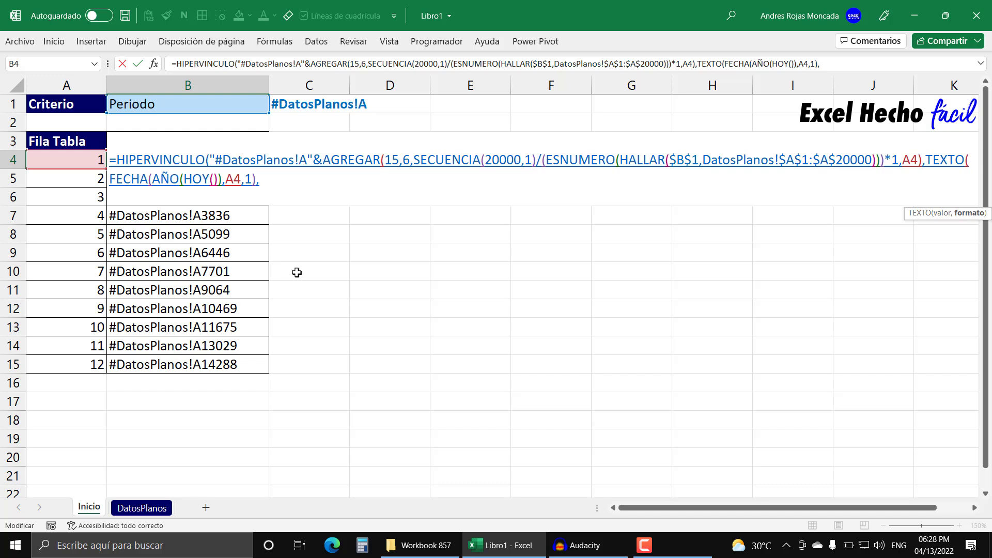
{"action": "type", "text": "\"mmm\")"}
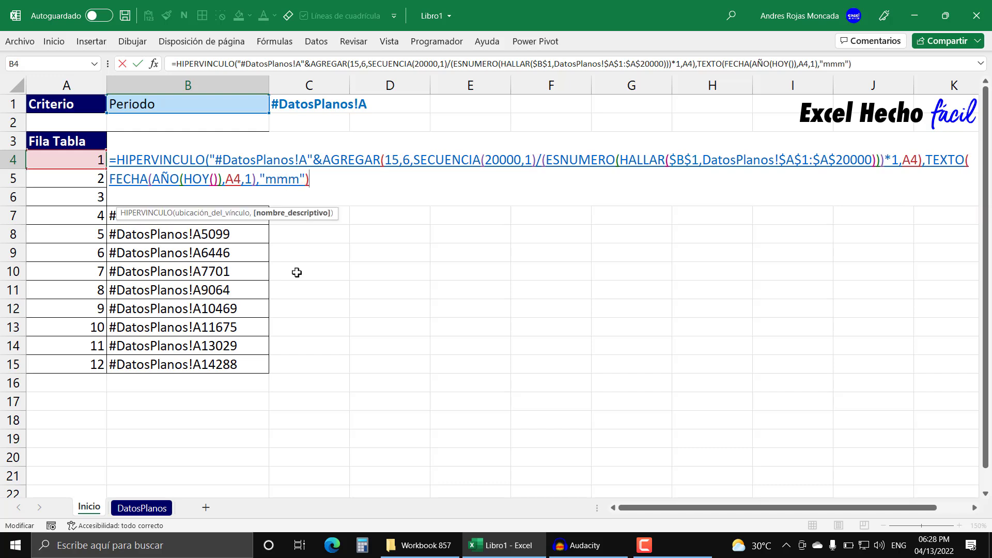
{"action": "type", "text": ")"}
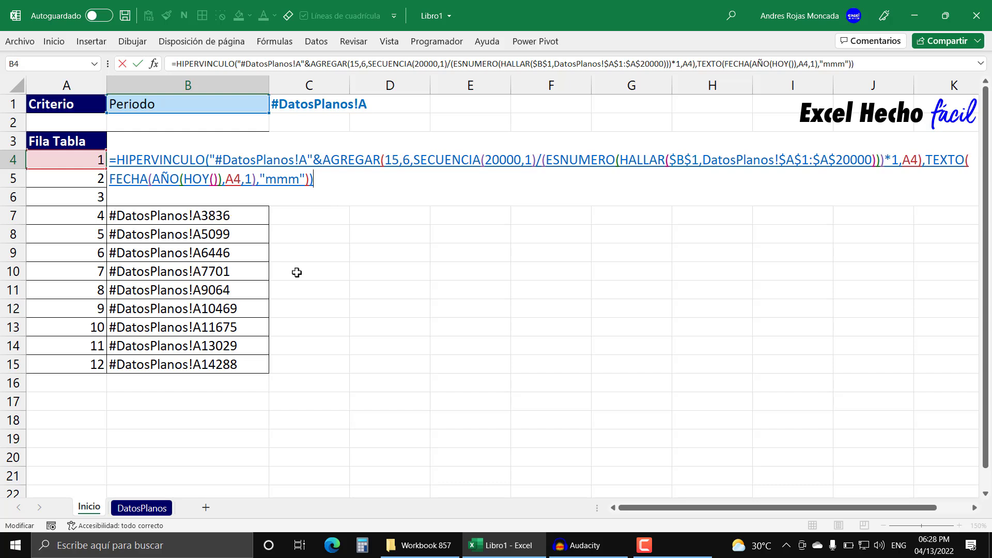
{"action": "key", "text": "Return"}
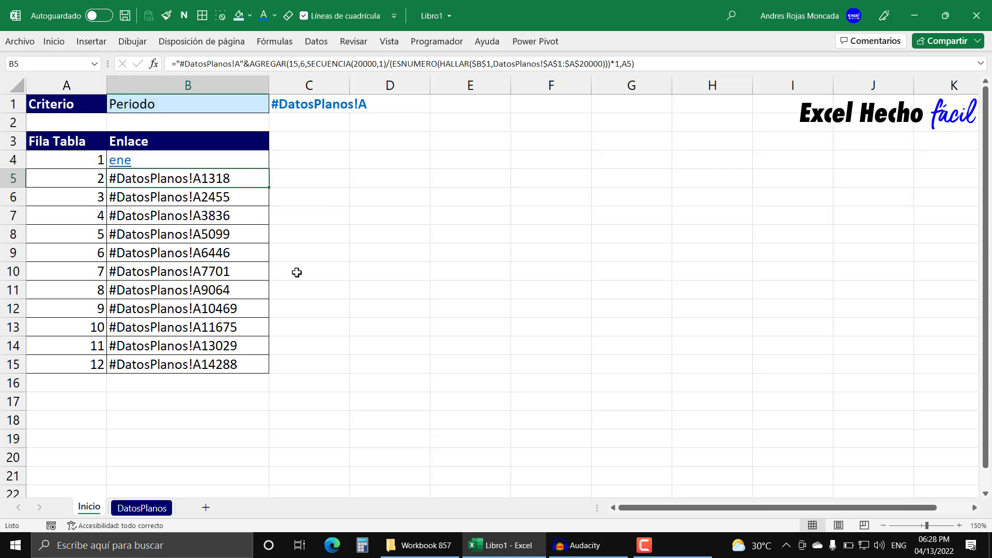
Insert "Ir al Mes de: "& before TEXTO in B4's formula, giving the label Ir al Mes de: ene.
{"action": "left_click", "coordinate": [147, 165]}
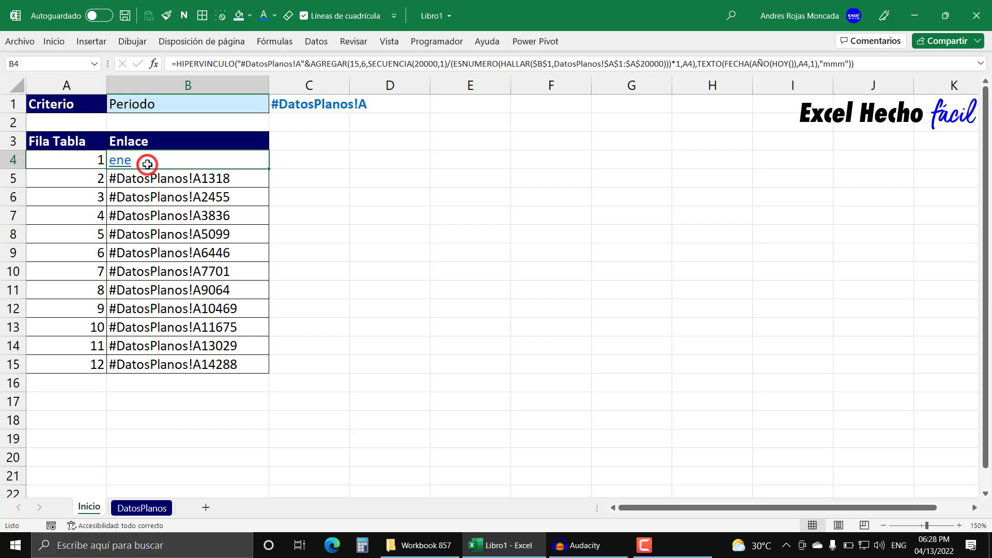
{"action": "key", "text": "F2"}
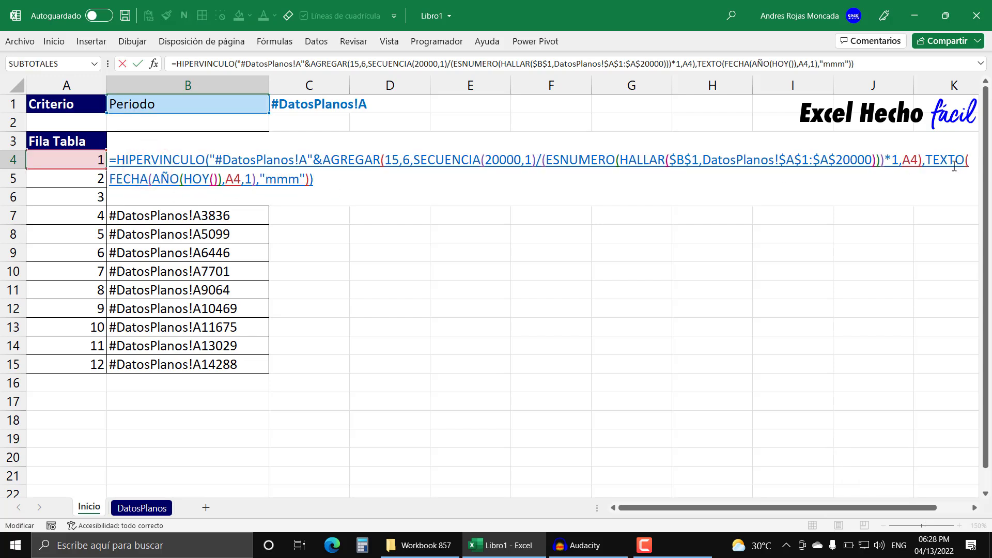
{"action": "left_click", "coordinate": [927, 160]}
{"action": "type", "text": "\""}
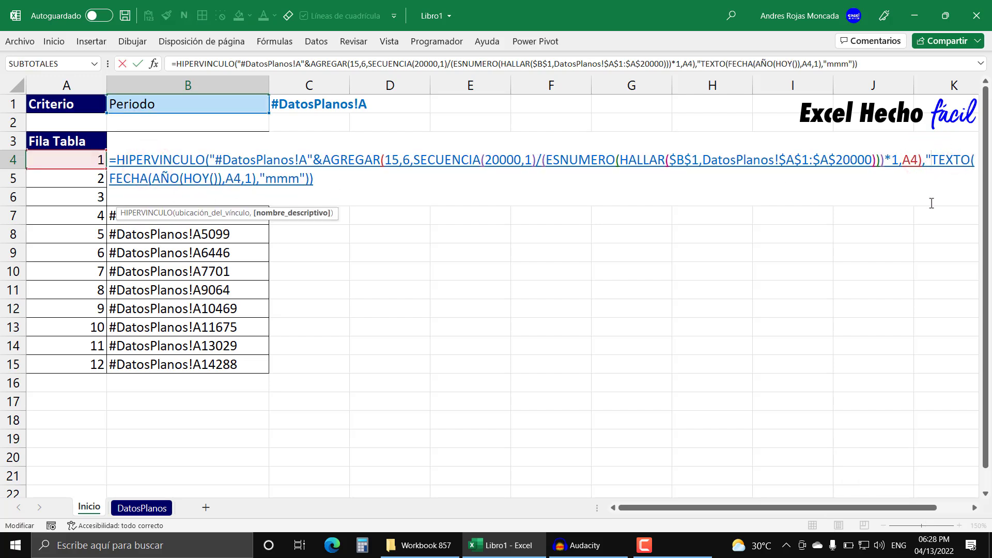
{"action": "type", "text": "\"&"}
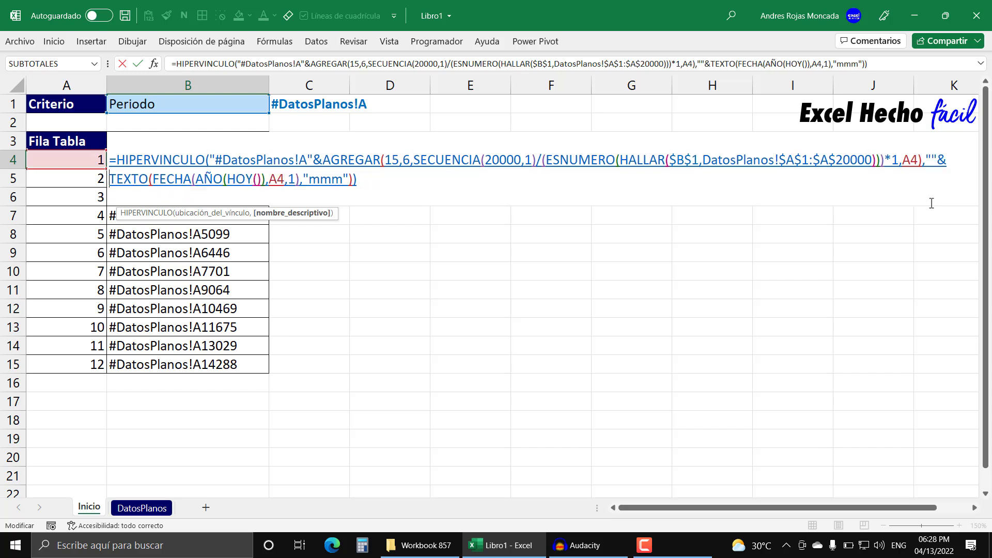
{"action": "left_click", "coordinate": [932, 160]}
{"action": "type", "text": "Ir al "}
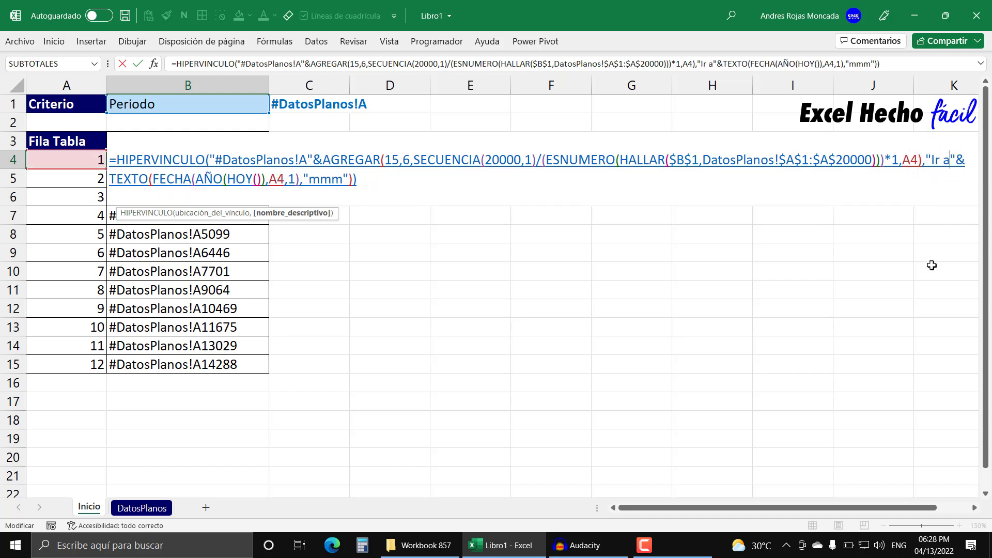
{"action": "type", "text": "Mes"}
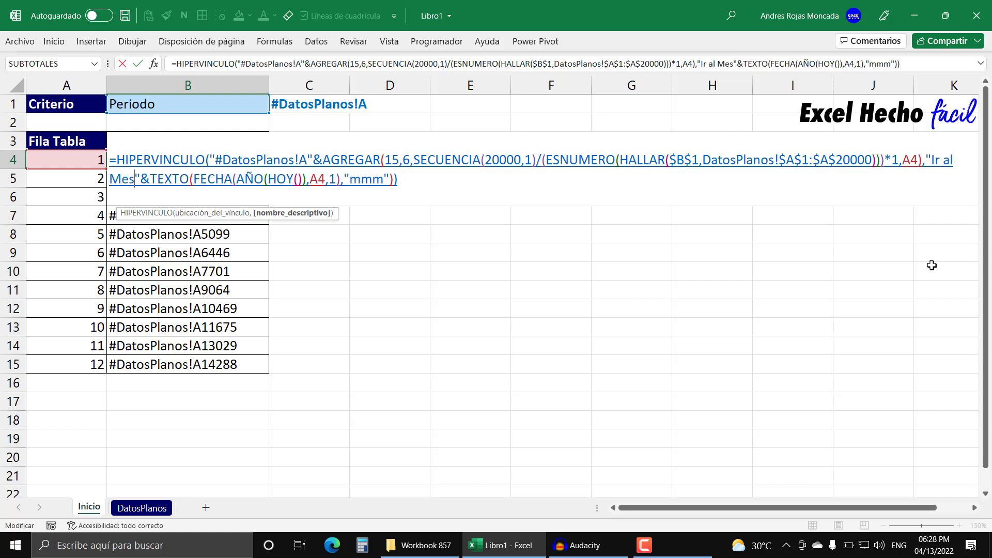
{"action": "type", "text": ":"}
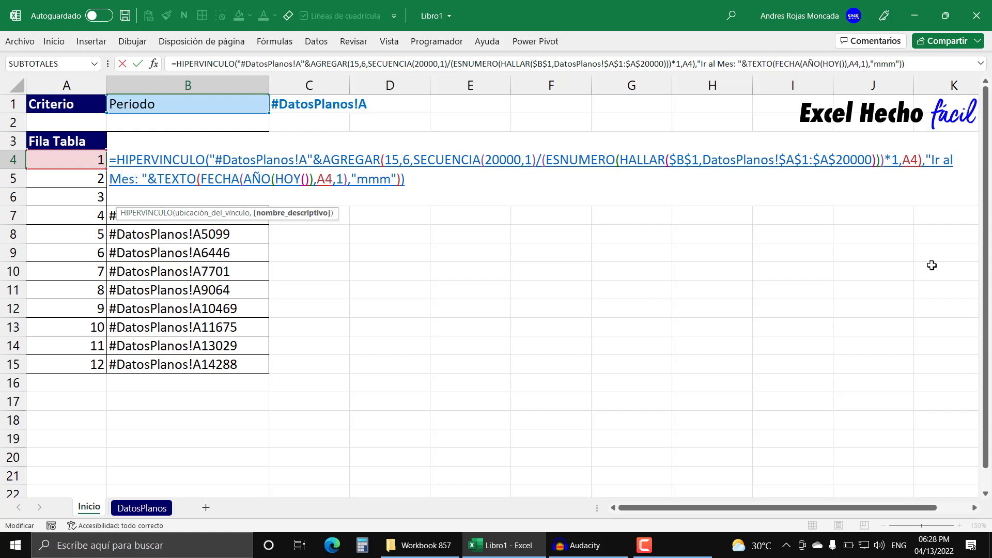
{"action": "key", "text": "BackSpace"}
{"action": "key", "text": "BackSpace"}
{"action": "type", "text": "de"}
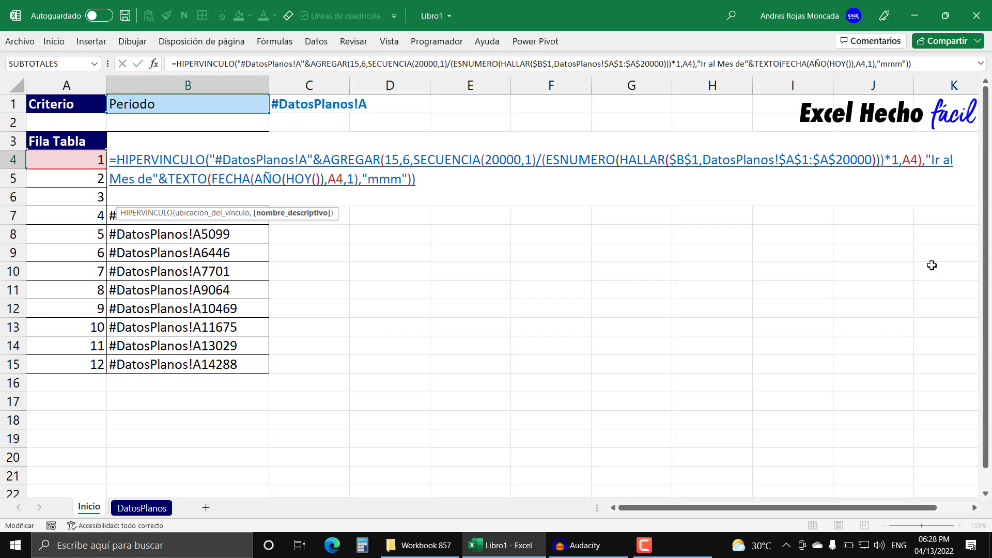
{"action": "type", "text": ":"}
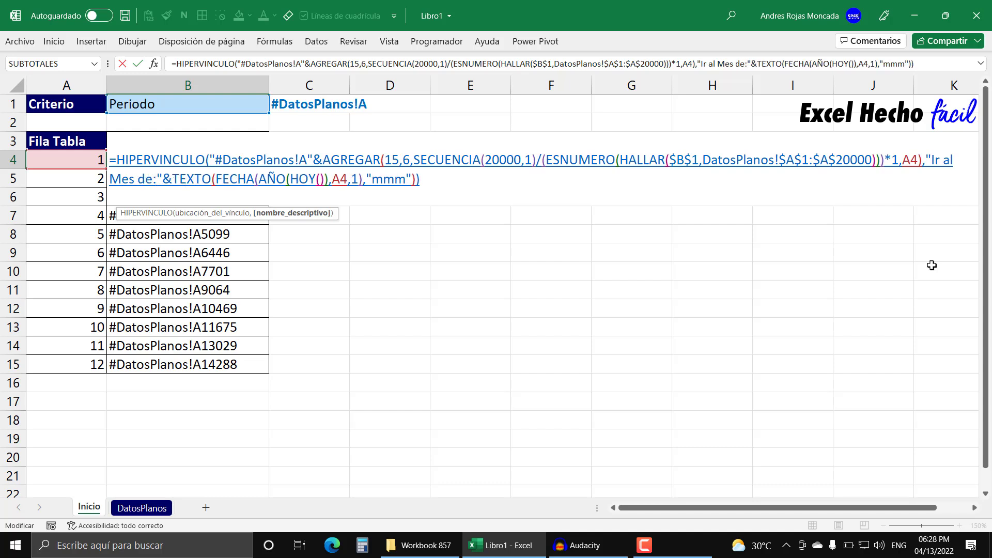
{"action": "key", "text": "Return"}
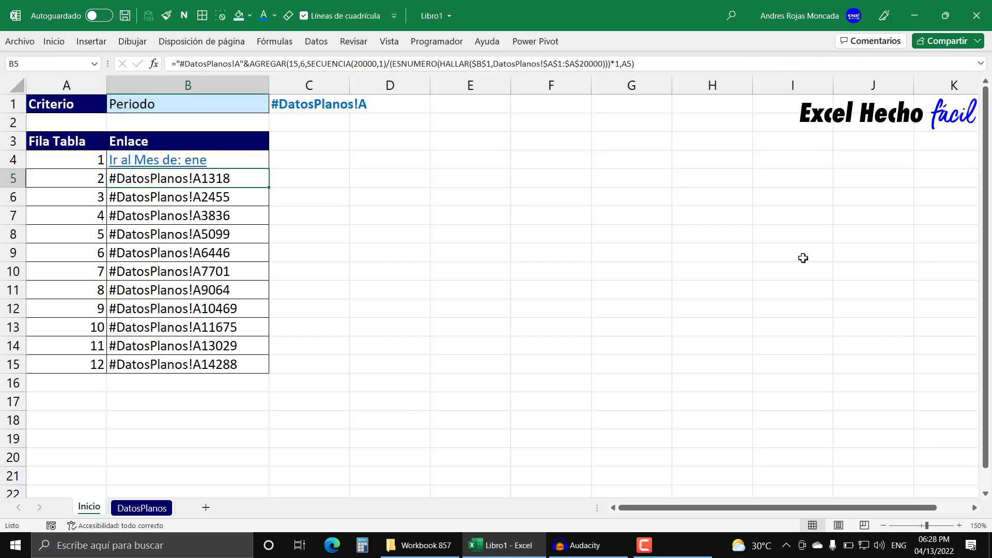
{"action": "left_click", "coordinate": [219, 160]}
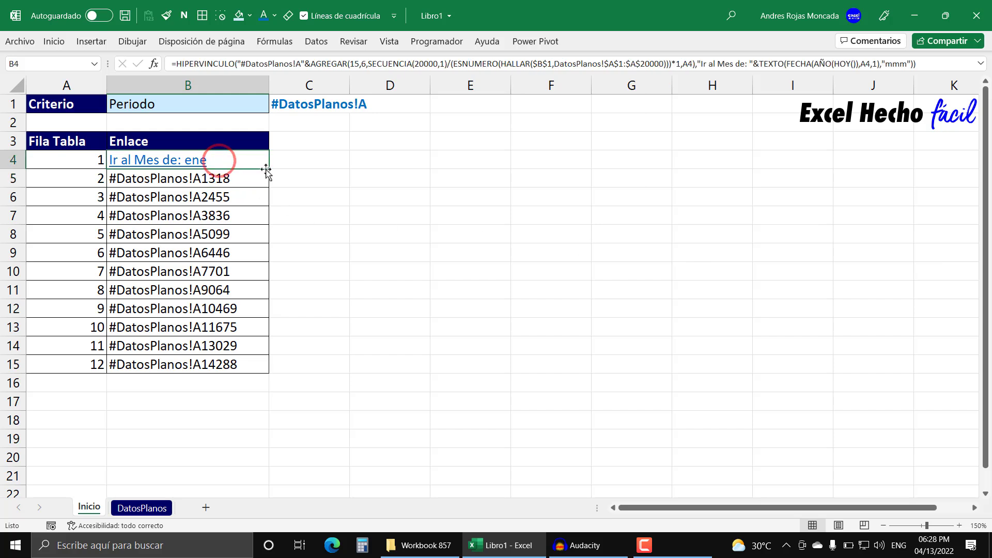
Fill the link formula down to B15, then test the ene and feb links.
{"action": "left_click_drag", "start_coordinate": [266, 168], "coordinate": [245, 374]}
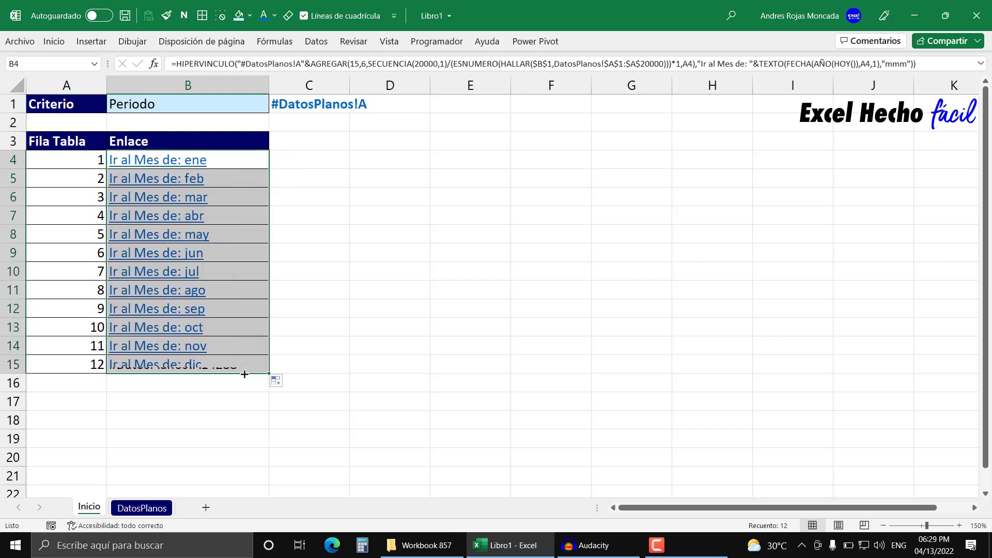
{"action": "left_click", "coordinate": [455, 105]}
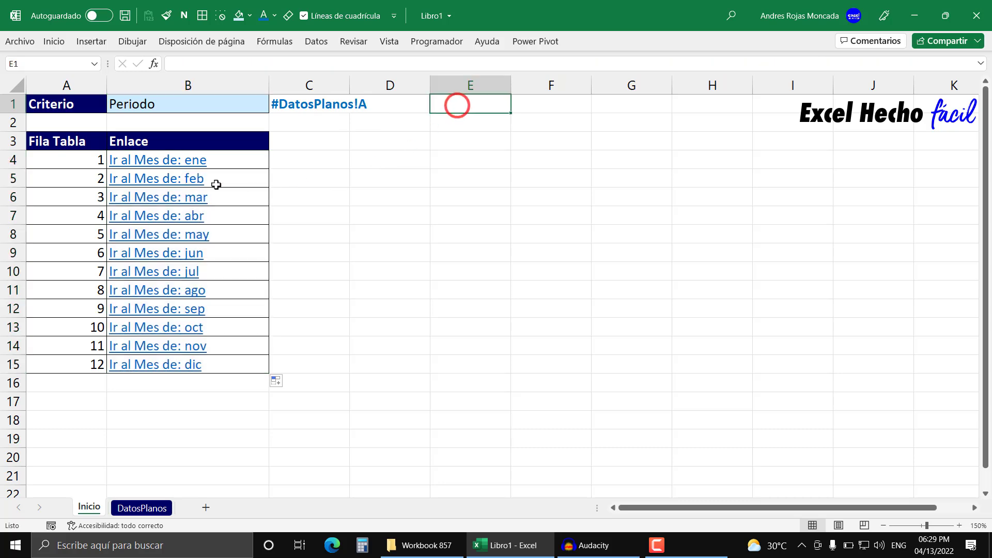
{"action": "left_click", "coordinate": [194, 163]}
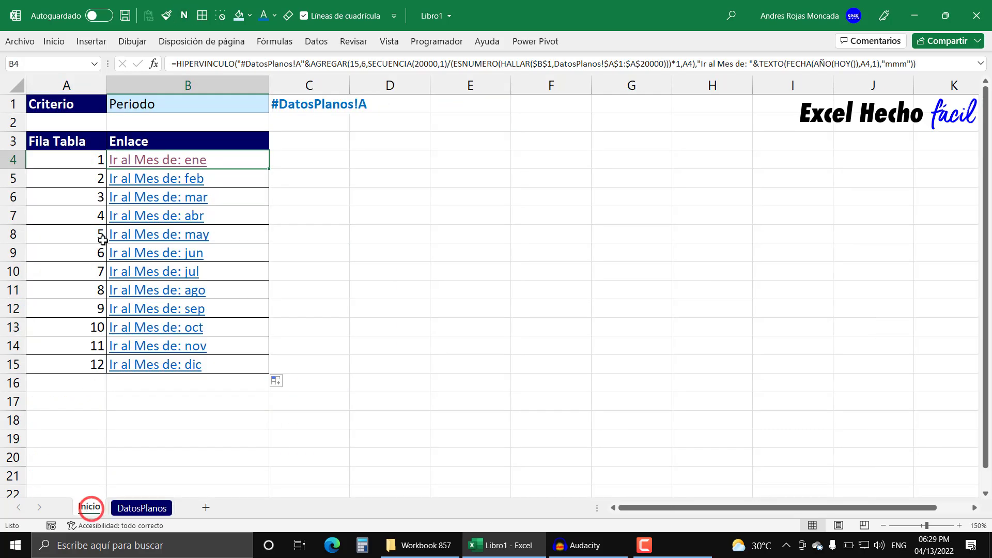
{"action": "left_click", "coordinate": [154, 179]}
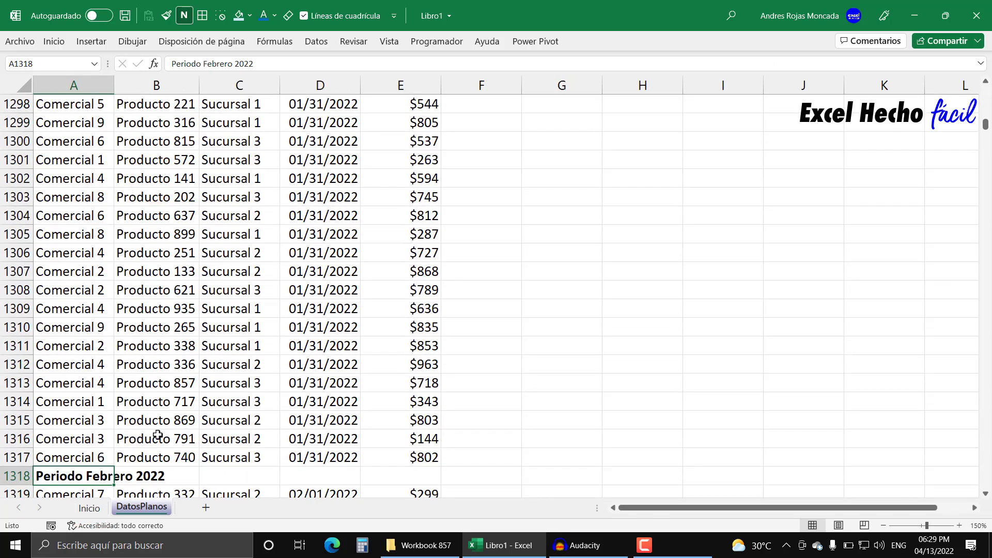
Test the mar through jul links, going back to Inicio after each jump.
{"action": "scroll", "coordinate": [158, 434], "scroll_direction": "down", "scroll_amount": 4}
{"action": "left_click", "coordinate": [89, 507]}
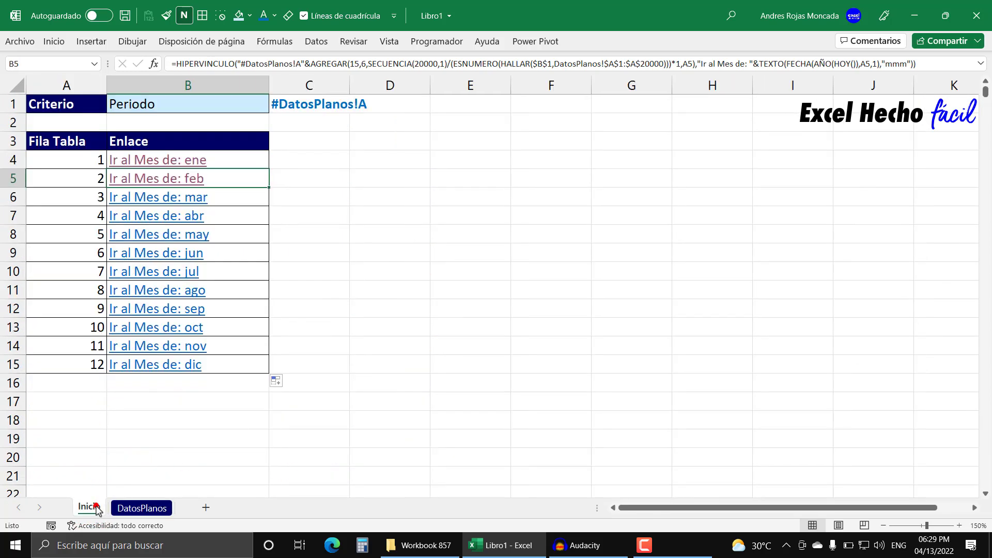
{"action": "left_click", "coordinate": [154, 202]}
{"action": "scroll", "coordinate": [153, 337], "scroll_direction": "down", "scroll_amount": 6}
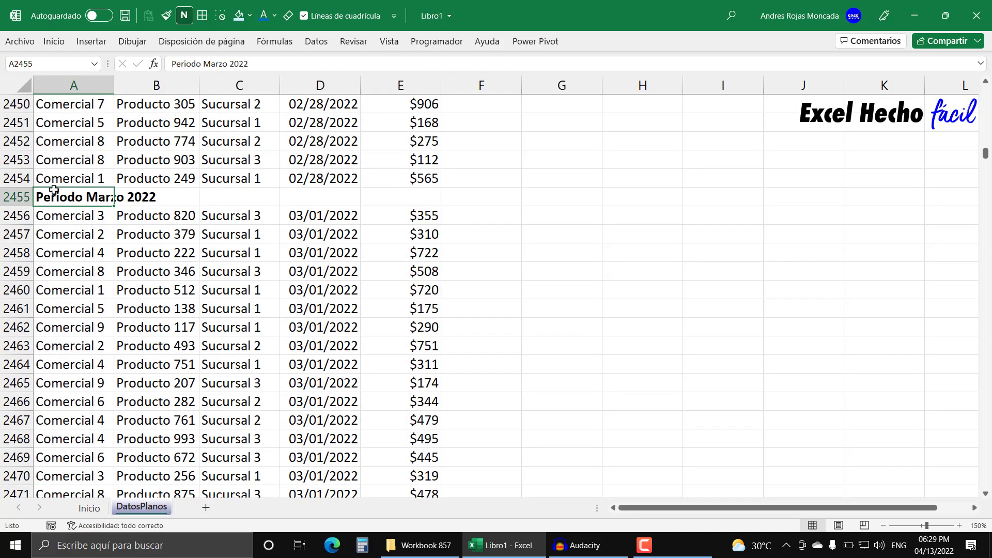
{"action": "left_click", "coordinate": [97, 511]}
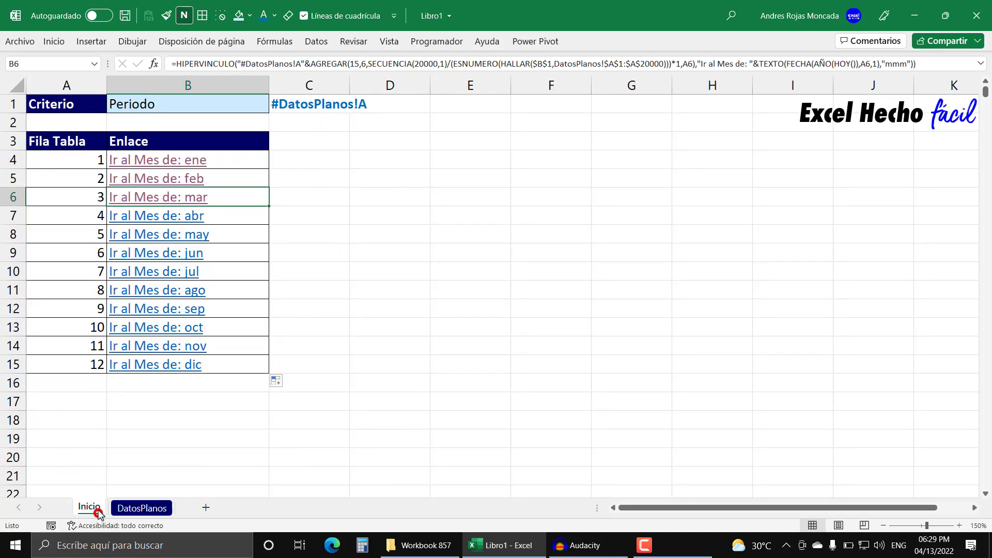
{"action": "left_click", "coordinate": [151, 216]}
{"action": "scroll", "coordinate": [143, 338], "scroll_direction": "down", "scroll_amount": 3}
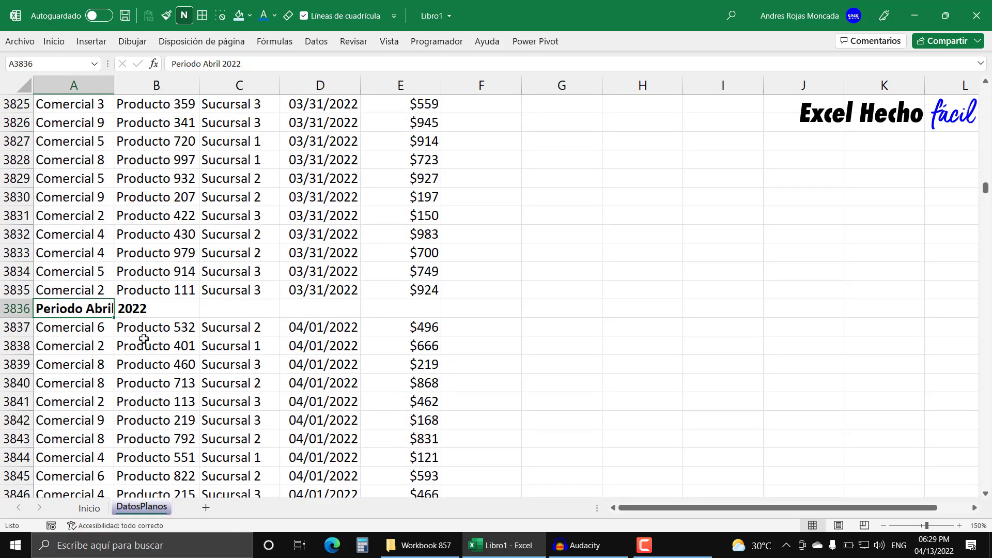
{"action": "left_click", "coordinate": [64, 82]}
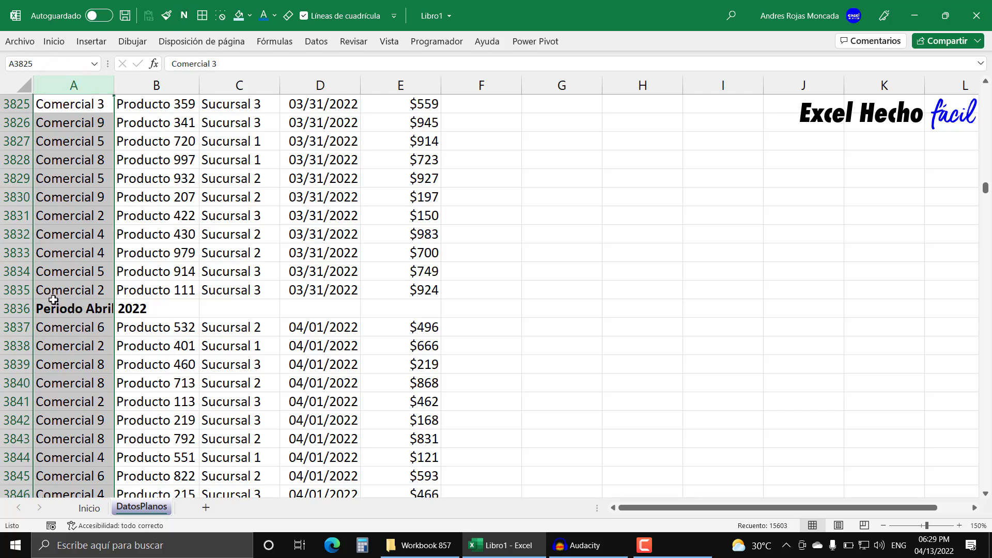
{"action": "left_click", "coordinate": [89, 508]}
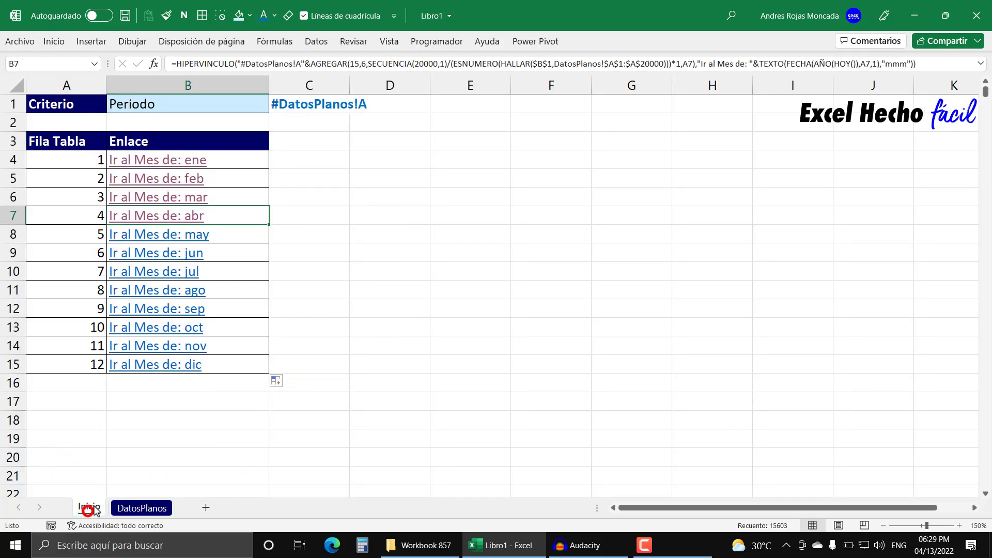
{"action": "left_click", "coordinate": [150, 236]}
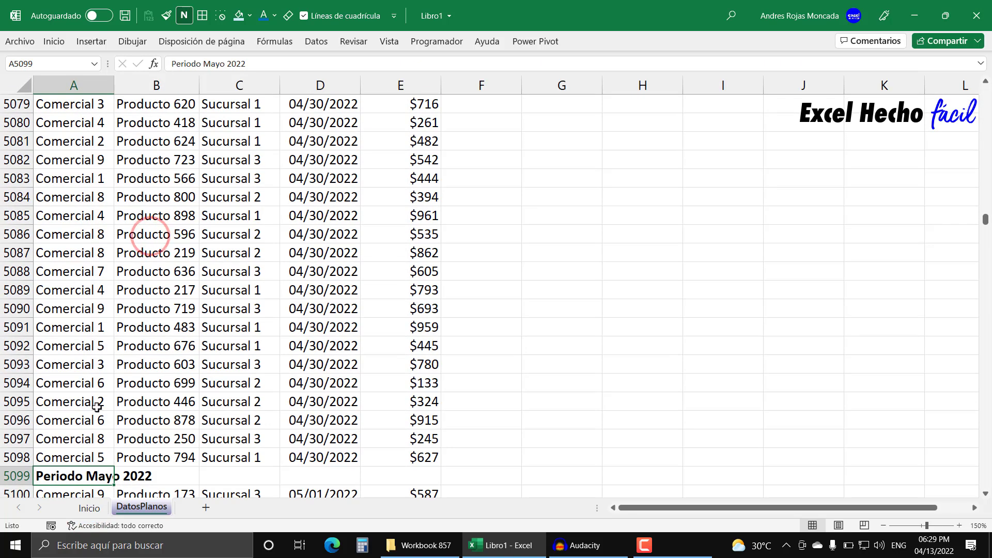
{"action": "scroll", "coordinate": [96, 406], "scroll_direction": "down", "scroll_amount": 4}
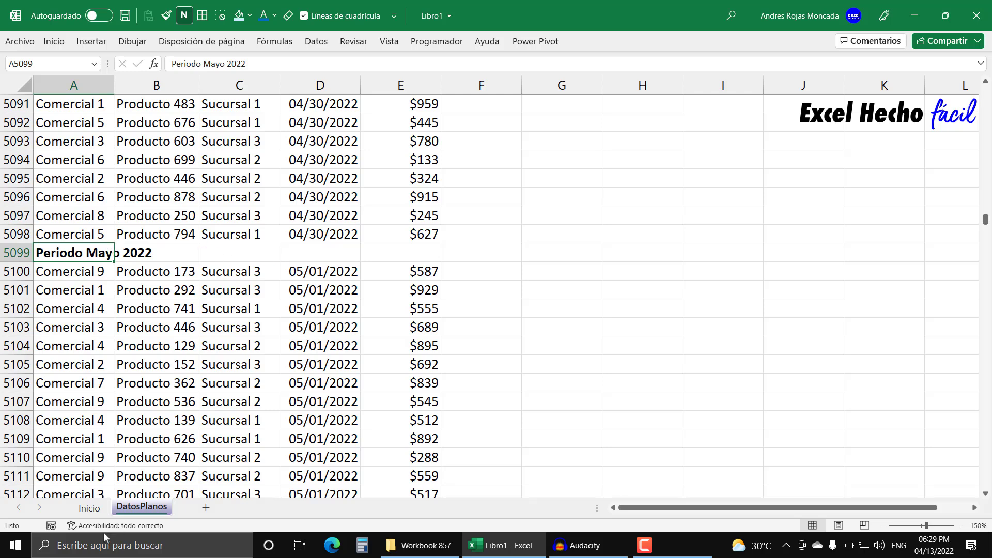
{"action": "left_click", "coordinate": [89, 508]}
{"action": "left_click", "coordinate": [196, 257]}
{"action": "left_click", "coordinate": [196, 258]}
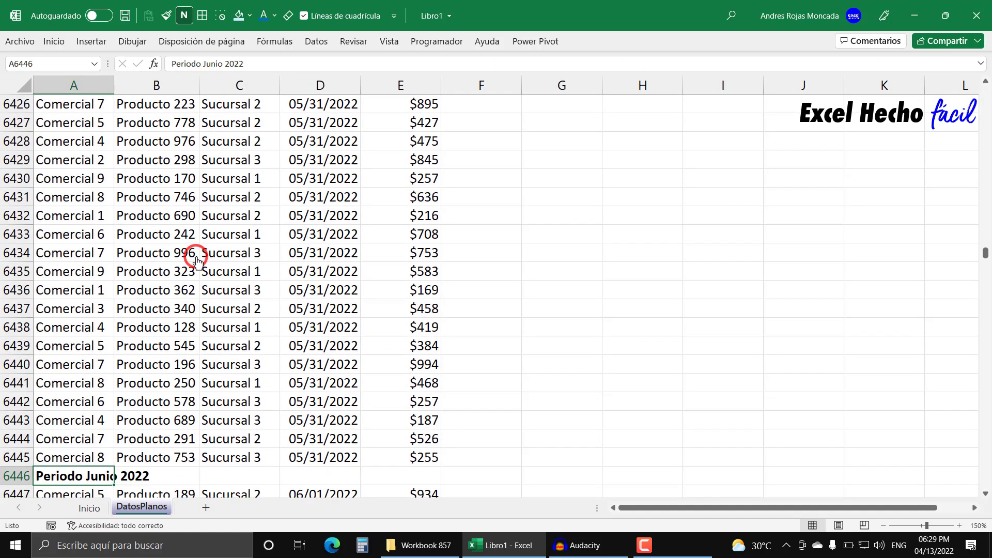
{"action": "scroll", "coordinate": [114, 385], "scroll_direction": "down", "scroll_amount": 6}
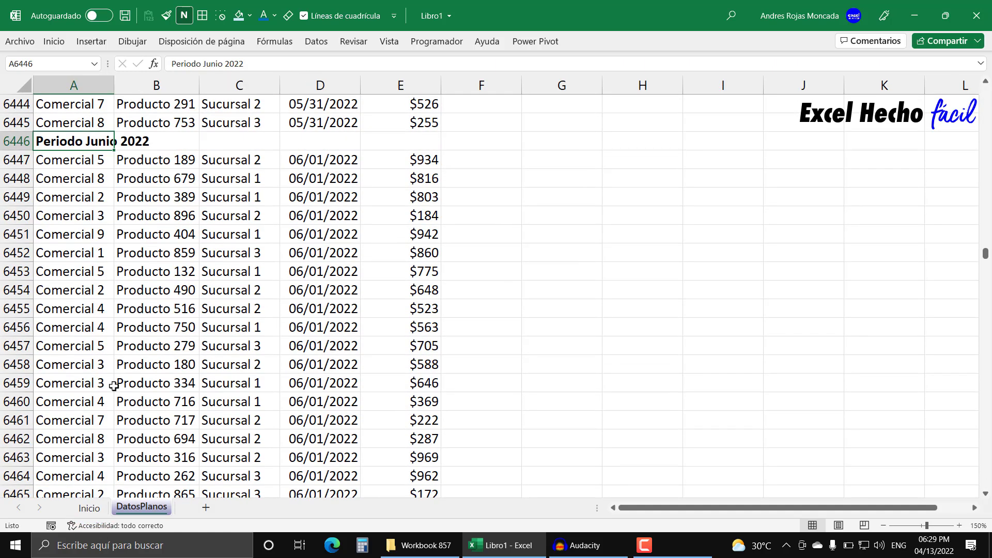
{"action": "left_click", "coordinate": [89, 508]}
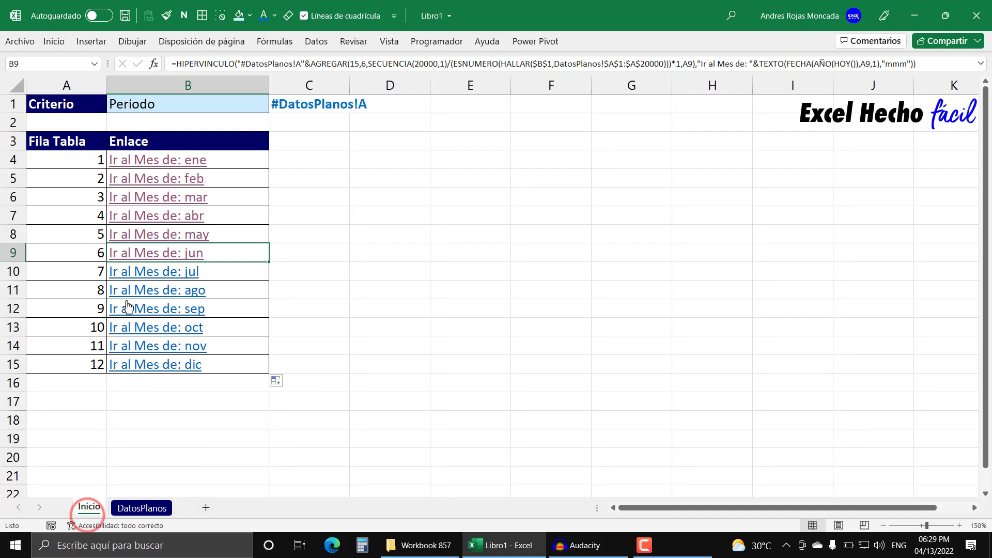
{"action": "left_click", "coordinate": [176, 273]}
{"action": "scroll", "coordinate": [157, 340], "scroll_direction": "down", "scroll_amount": 5}
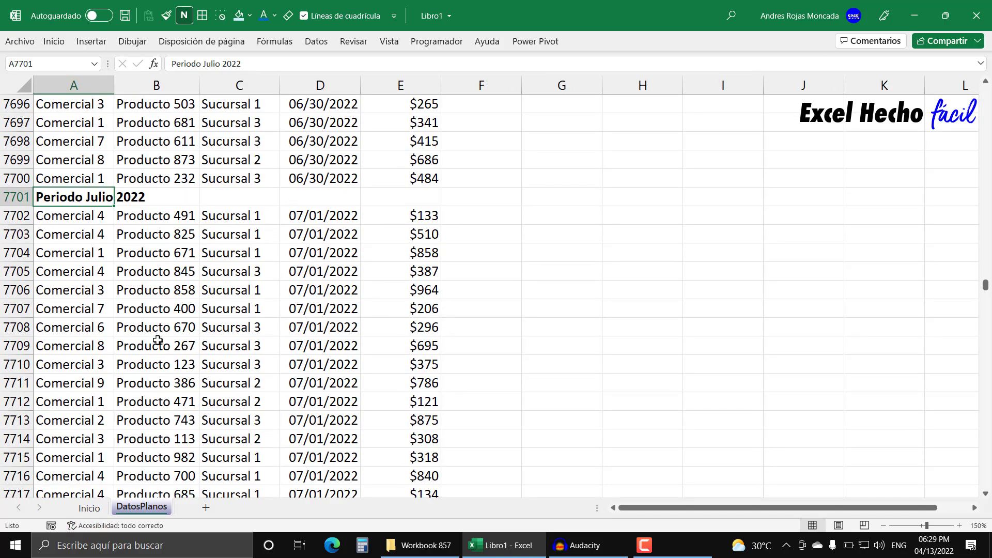
{"action": "left_click", "coordinate": [89, 508]}
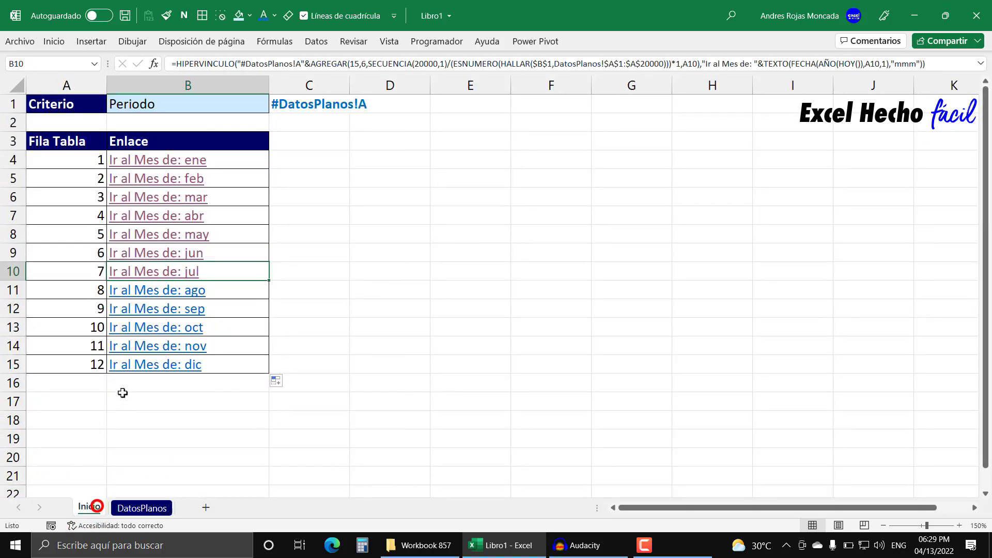
Test the ago through dic links, ending at the top of DatosPlanos with Ctrl+Home.
{"action": "left_click", "coordinate": [153, 292]}
{"action": "scroll", "coordinate": [153, 293], "scroll_direction": "down", "scroll_amount": 13}
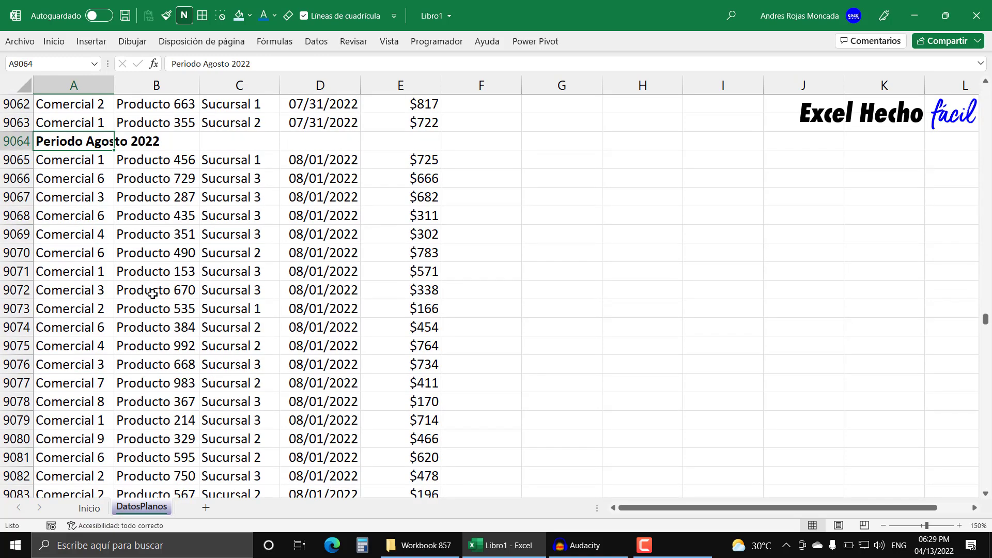
{"action": "left_click", "coordinate": [88, 508]}
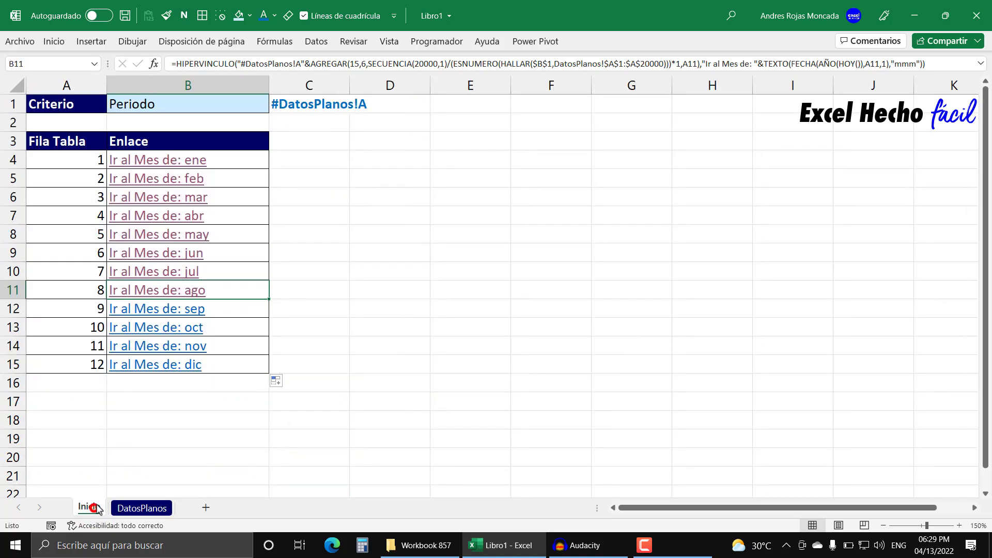
{"action": "left_click", "coordinate": [164, 309]}
{"action": "scroll", "coordinate": [159, 310], "scroll_direction": "down", "scroll_amount": 4}
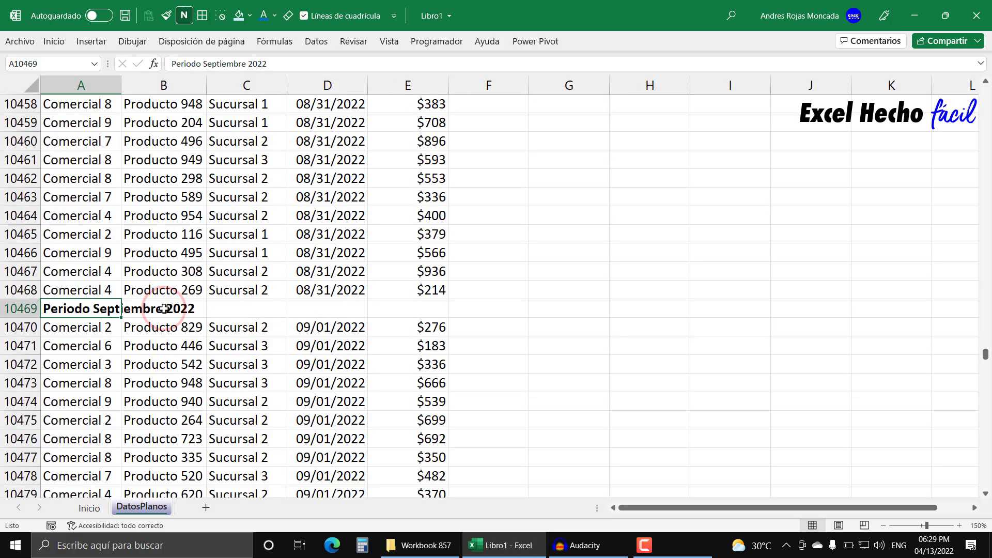
{"action": "left_click", "coordinate": [99, 510]}
{"action": "left_click", "coordinate": [155, 328]}
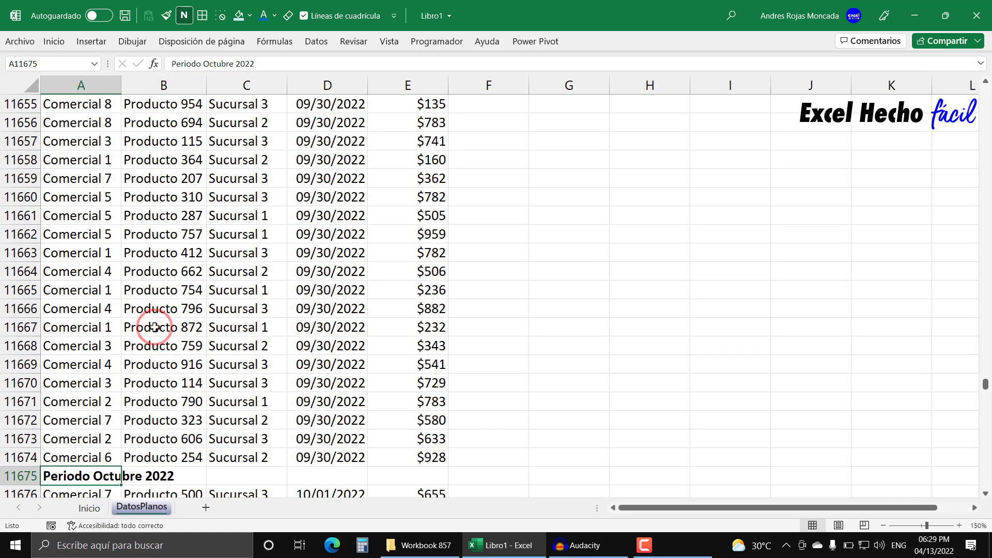
{"action": "scroll", "coordinate": [155, 327], "scroll_direction": "down", "scroll_amount": 4}
{"action": "left_click", "coordinate": [98, 509]}
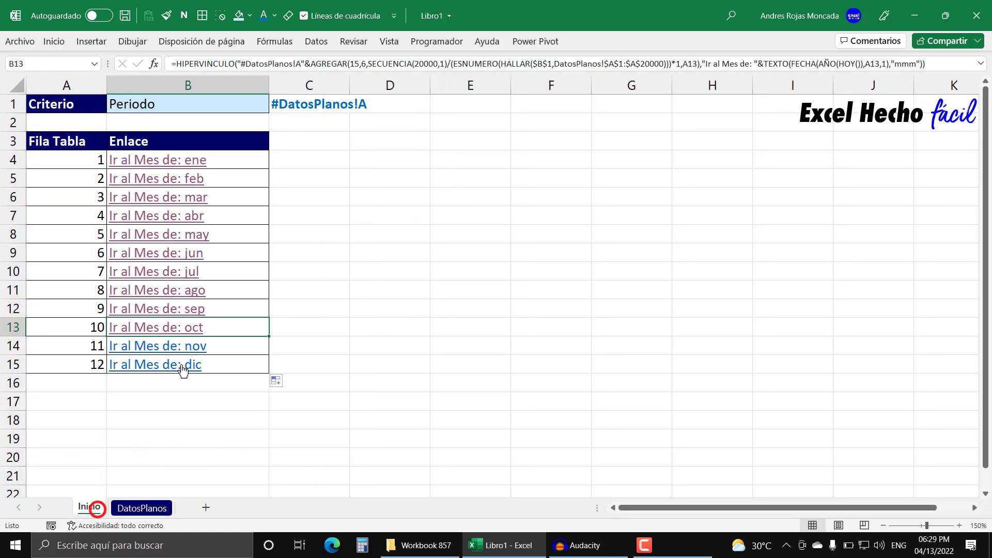
{"action": "left_click", "coordinate": [185, 346]}
{"action": "scroll", "coordinate": [182, 348], "scroll_direction": "down", "scroll_amount": 6}
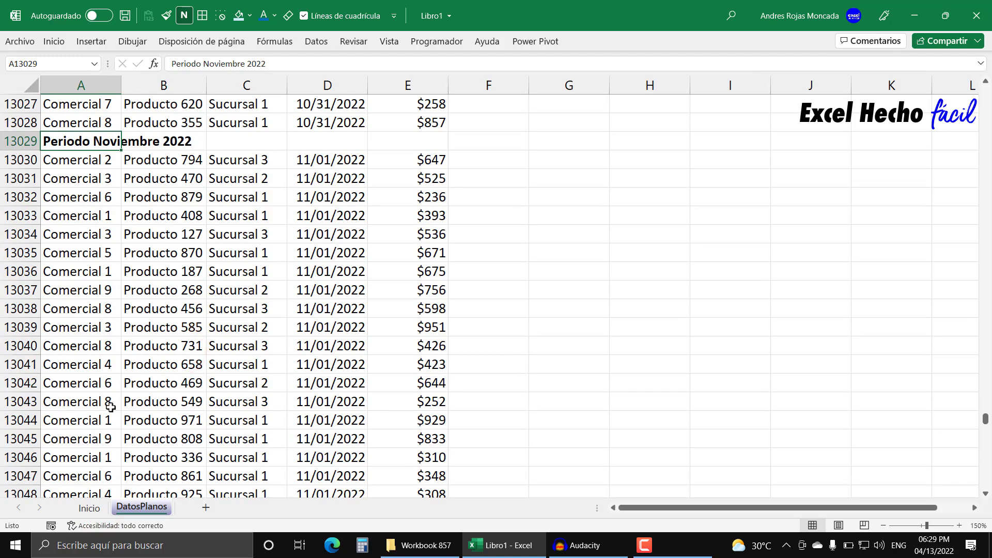
{"action": "left_click", "coordinate": [87, 508]}
{"action": "left_click", "coordinate": [127, 364]}
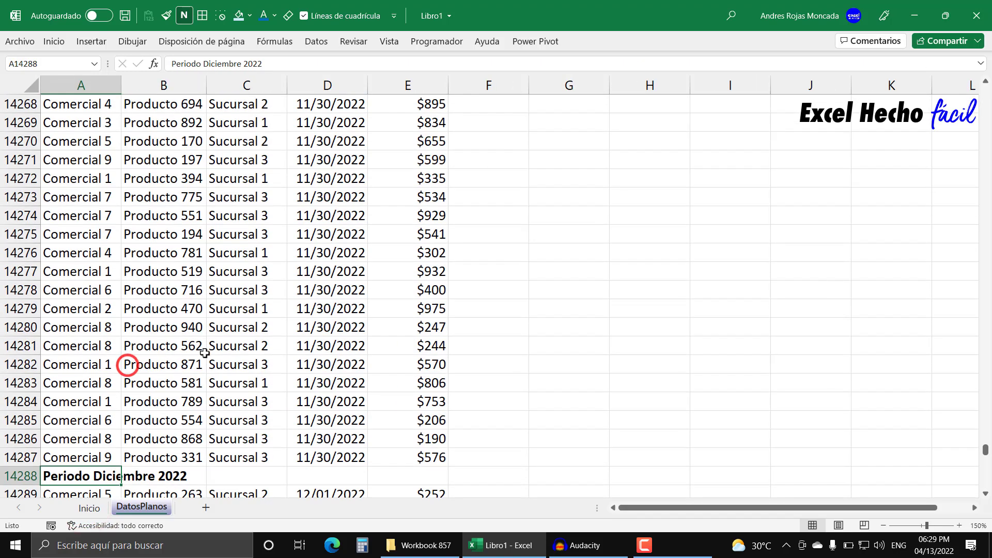
{"action": "scroll", "coordinate": [204, 353], "scroll_direction": "down", "scroll_amount": 5}
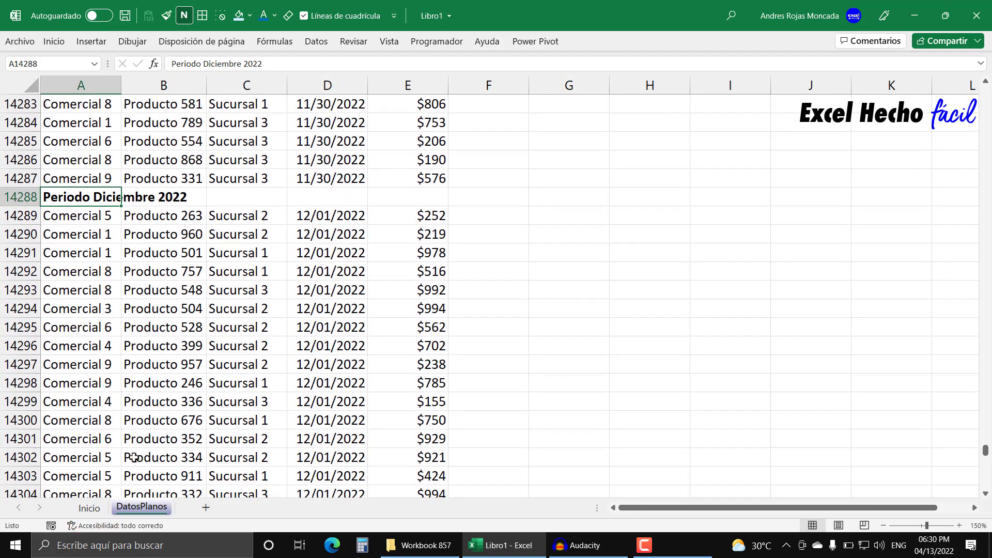
{"action": "key", "text": "ctrl+Home"}
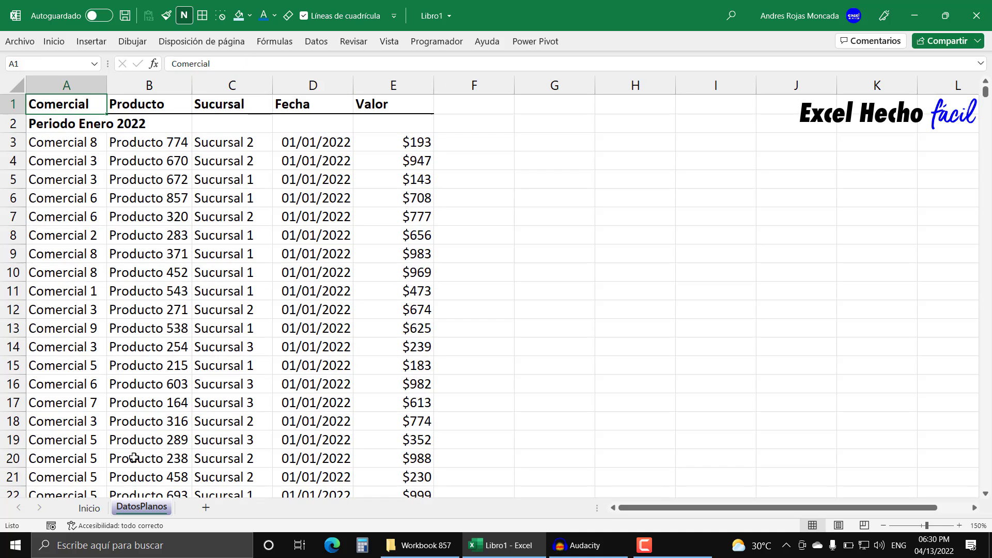
Enter =FORMULATEXTO(B4) in A17 on Inicio and select A17:H19.
{"action": "left_click", "coordinate": [89, 507]}
{"action": "left_click", "coordinate": [66, 401]}
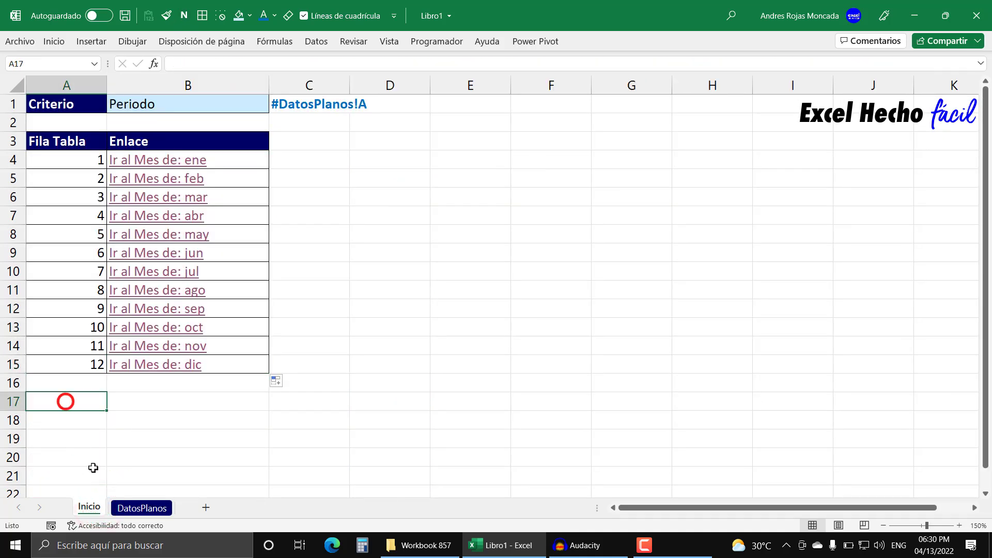
{"action": "type", "text": "=for"}
{"action": "key", "text": "Tab"}
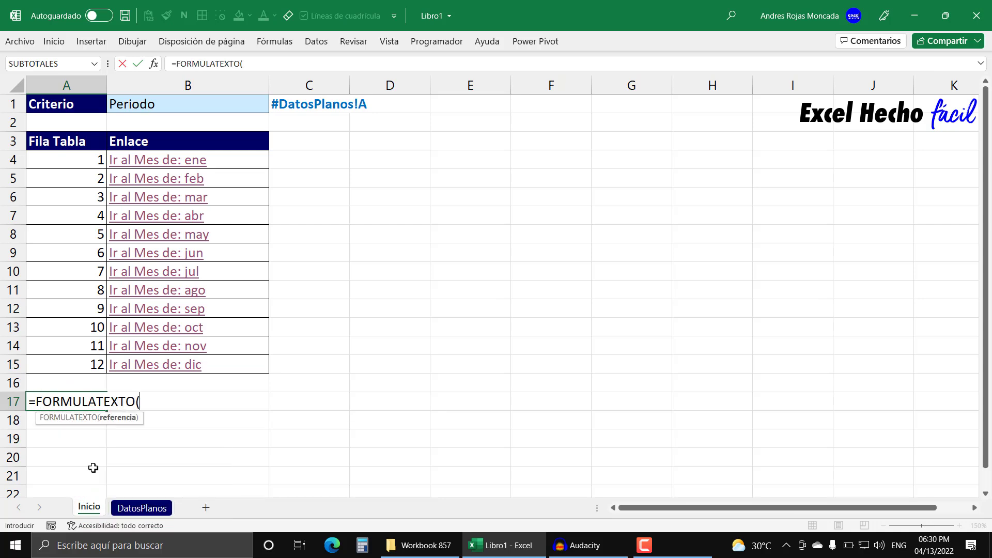
{"action": "left_click", "coordinate": [238, 163]}
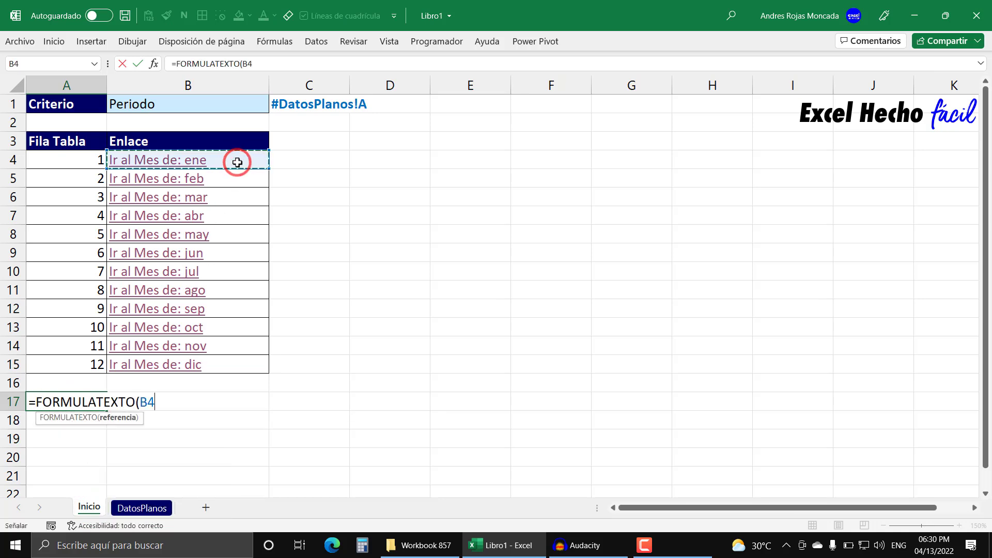
{"action": "type", "text": ")"}
{"action": "key", "text": "Return"}
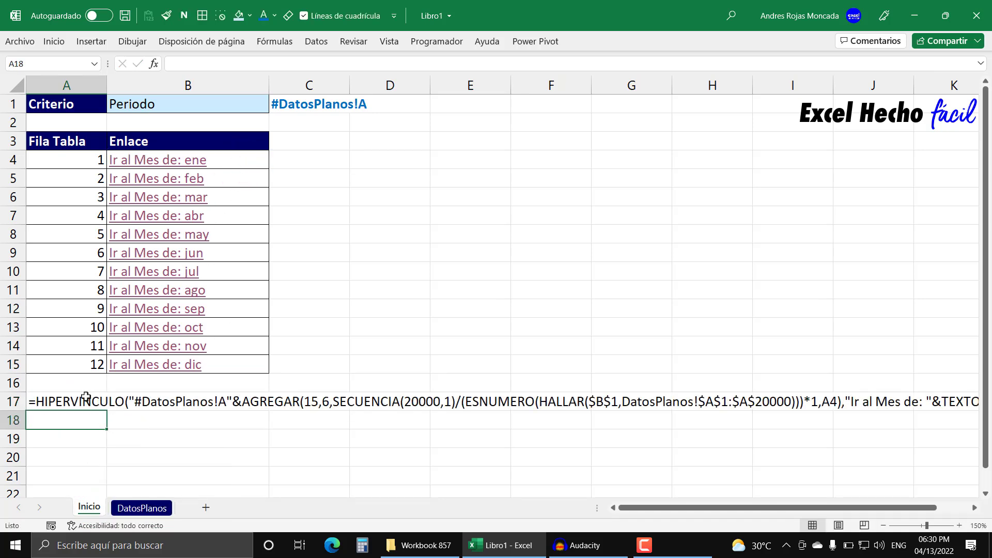
{"action": "left_click_drag", "start_coordinate": [81, 399], "coordinate": [685, 431]}
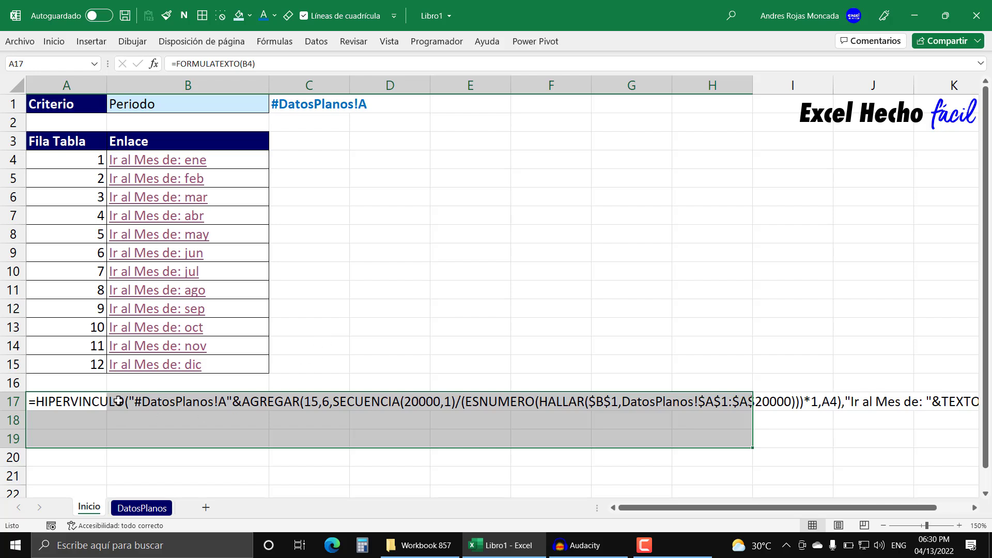
Merge A17:H19 with Combinar y centrar, wrap the formula text and left-align it.
{"action": "left_click", "coordinate": [54, 41]}
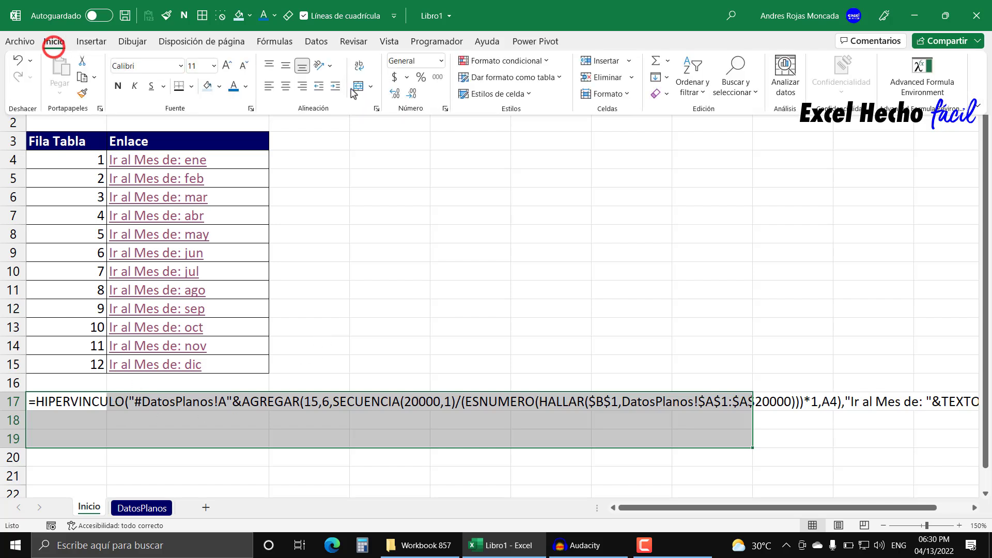
{"action": "left_click", "coordinate": [358, 86]}
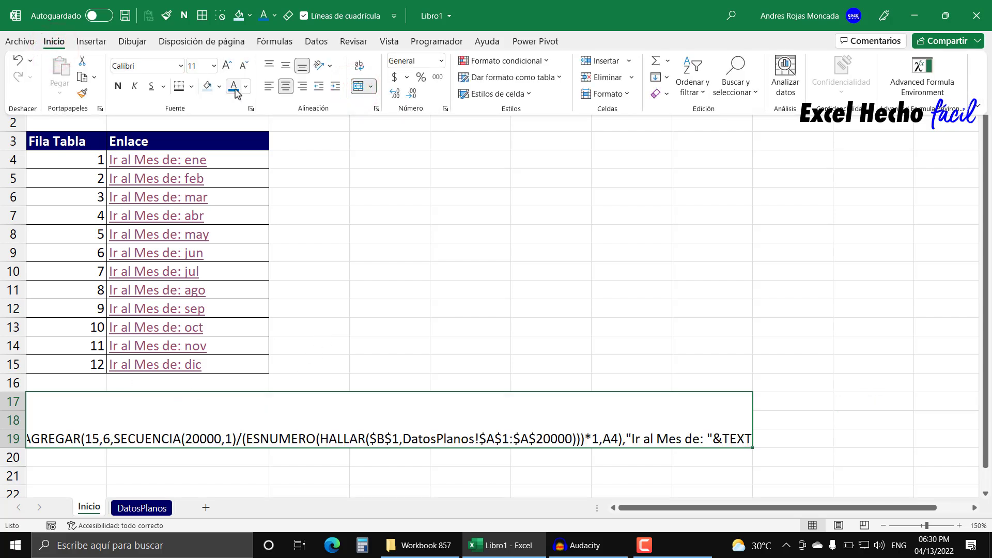
{"action": "left_click", "coordinate": [361, 65]}
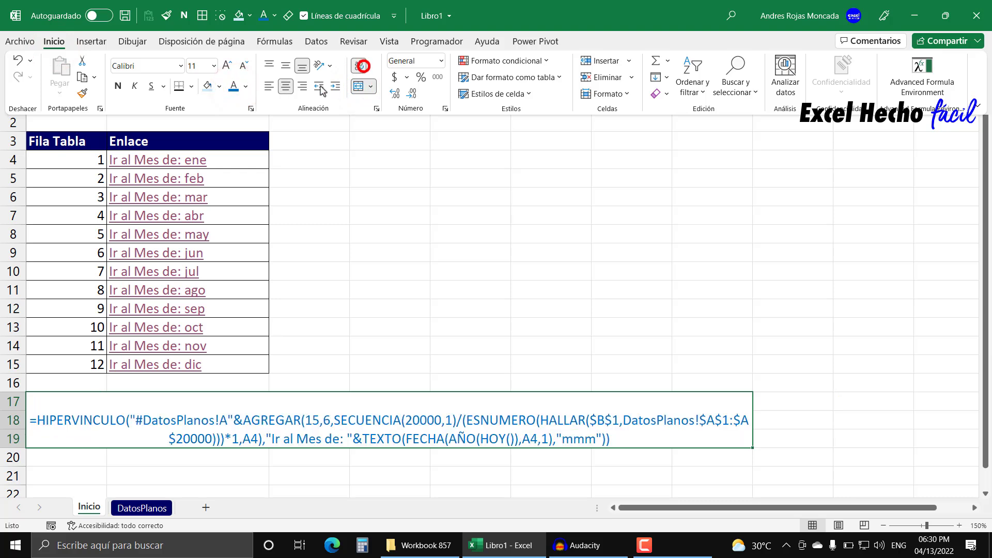
{"action": "left_click", "coordinate": [285, 86]}
{"action": "left_click", "coordinate": [465, 102]}
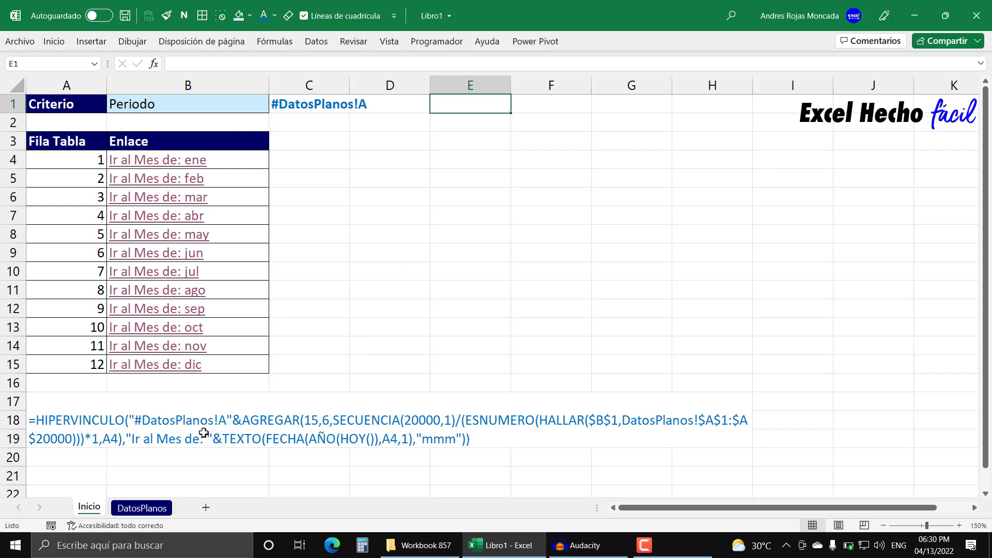
Unmerge the A17:H19 block, then merge A17:H18 instead and left-align the formula text.
{"action": "left_click", "coordinate": [106, 423]}
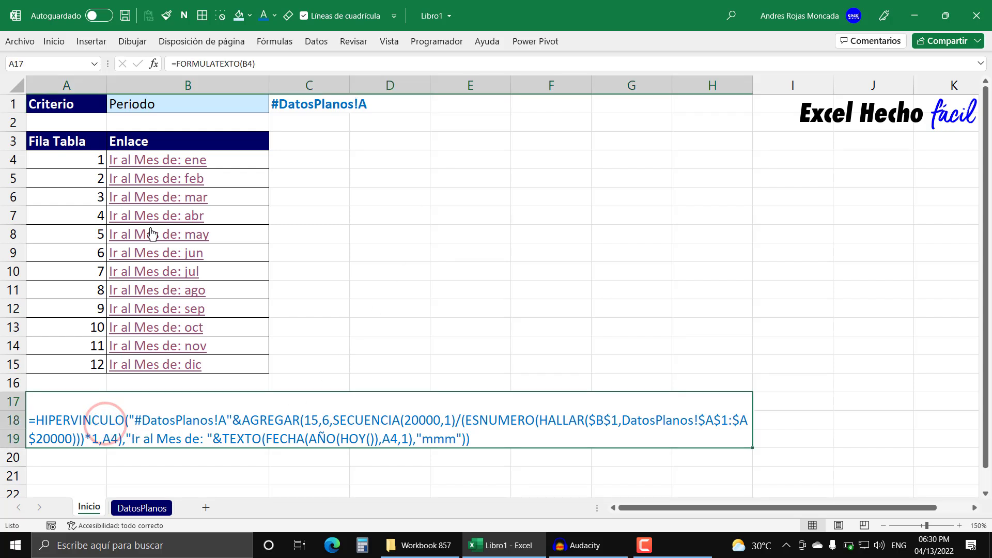
{"action": "left_click", "coordinate": [54, 41]}
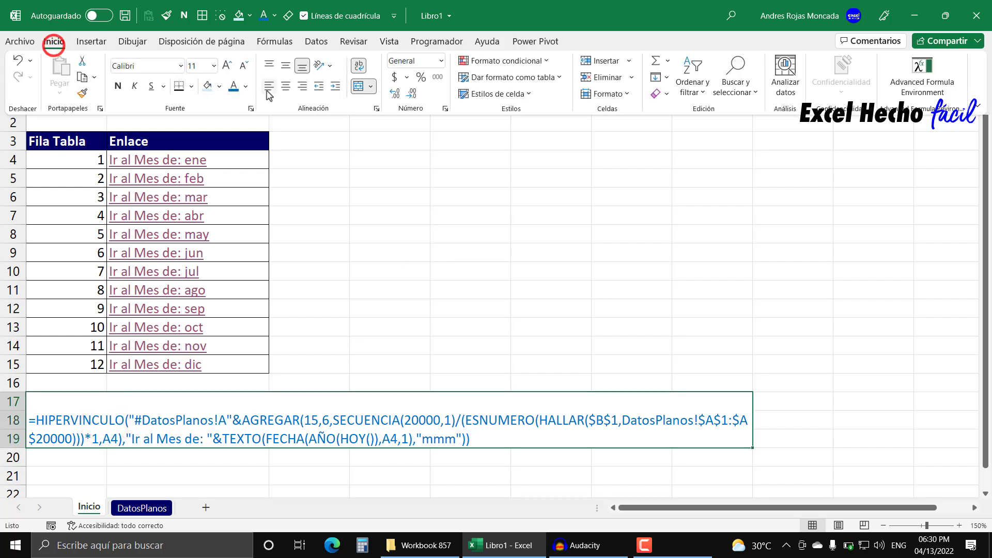
{"action": "left_click", "coordinate": [358, 86]}
{"action": "left_click_drag", "start_coordinate": [43, 405], "coordinate": [729, 427]}
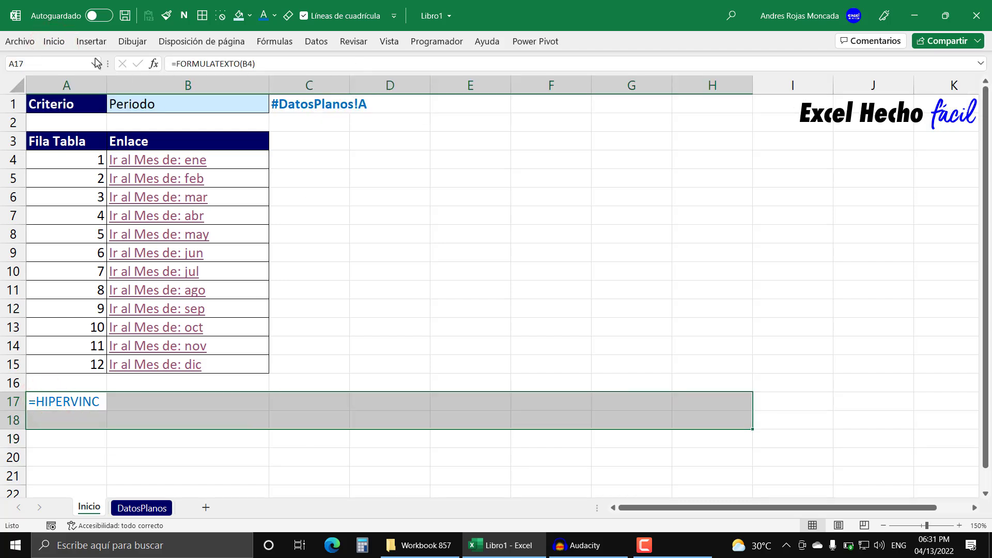
{"action": "left_click", "coordinate": [53, 41]}
{"action": "left_click", "coordinate": [358, 87]}
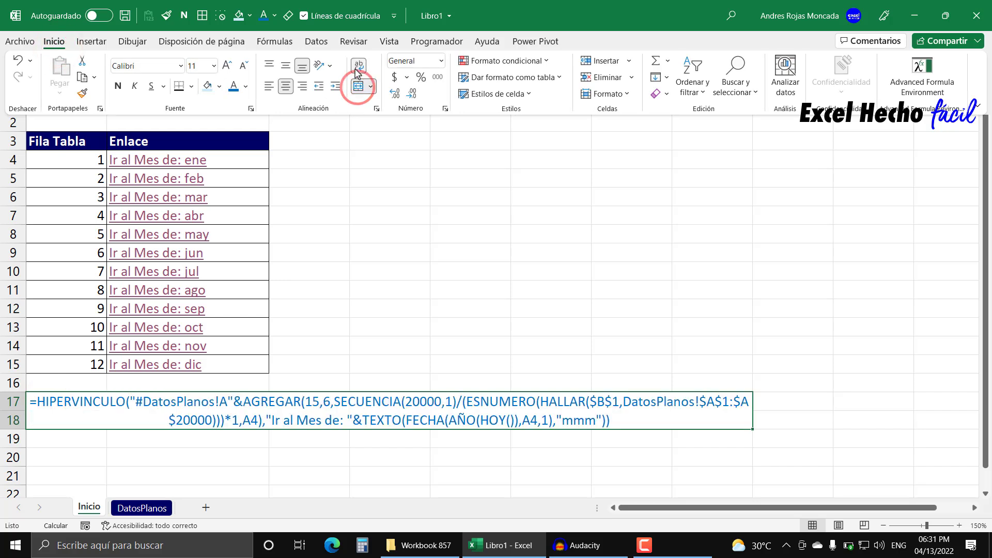
{"action": "left_click", "coordinate": [289, 86]}
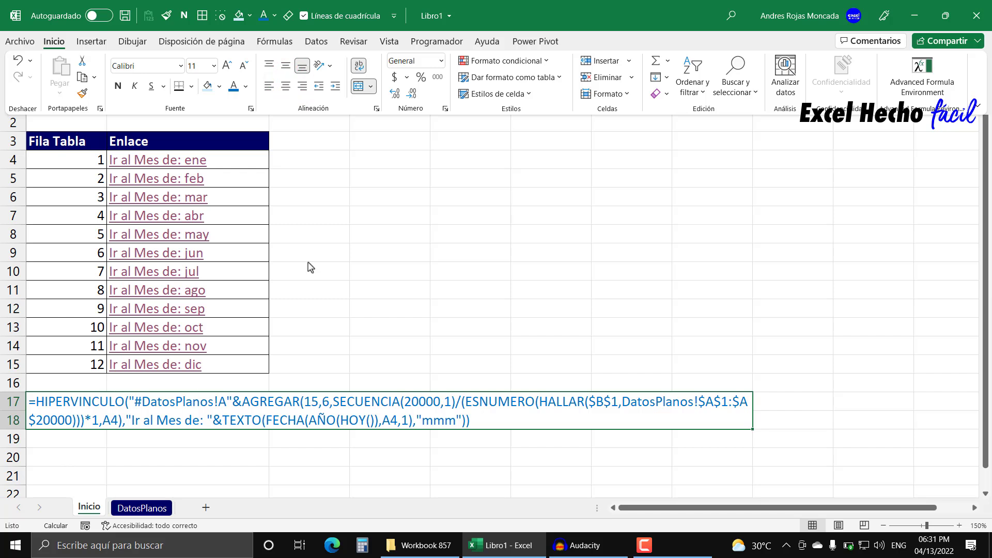
{"action": "left_click", "coordinate": [370, 146]}
{"action": "left_click", "coordinate": [450, 103]}
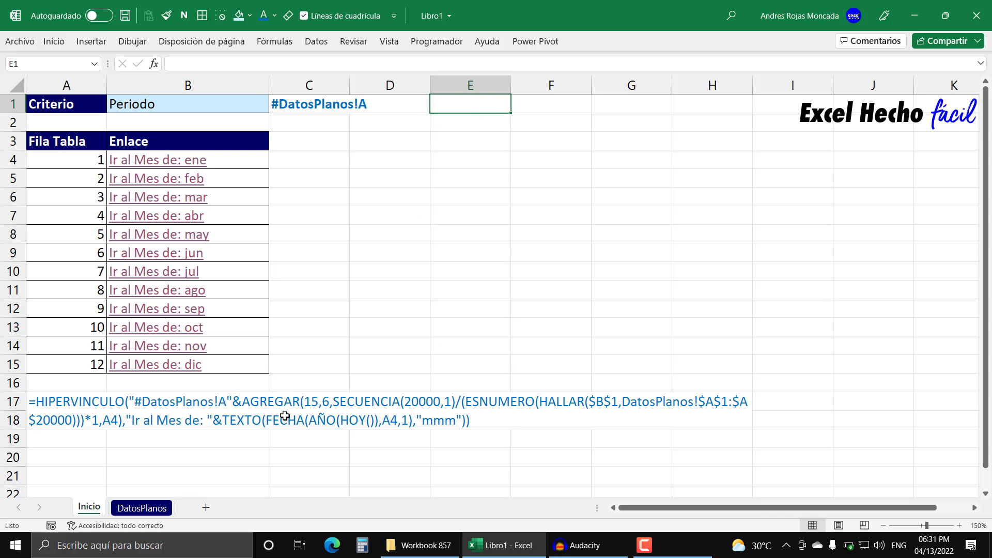
{"action": "left_click", "coordinate": [172, 160]}
{"action": "left_click", "coordinate": [89, 508]}
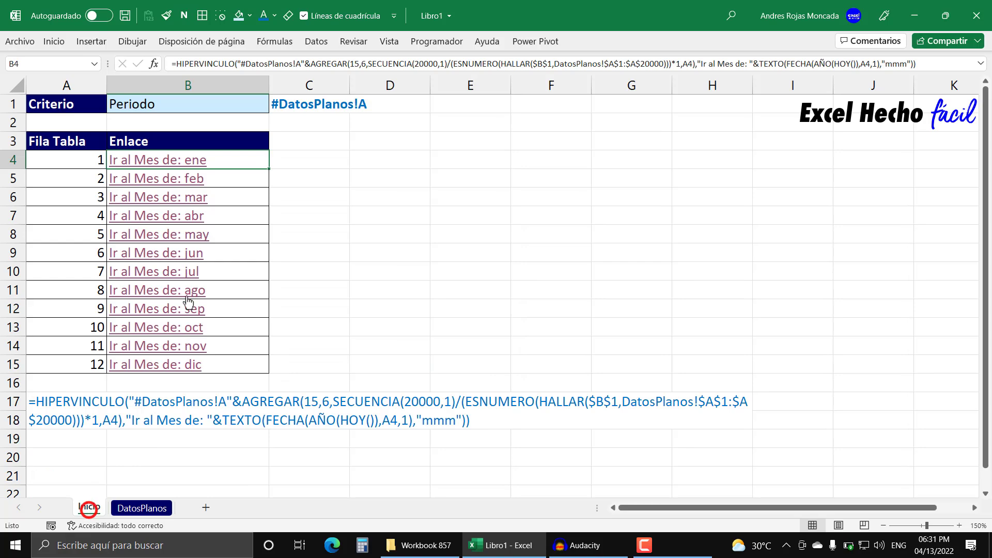
{"action": "left_click", "coordinate": [190, 270]}
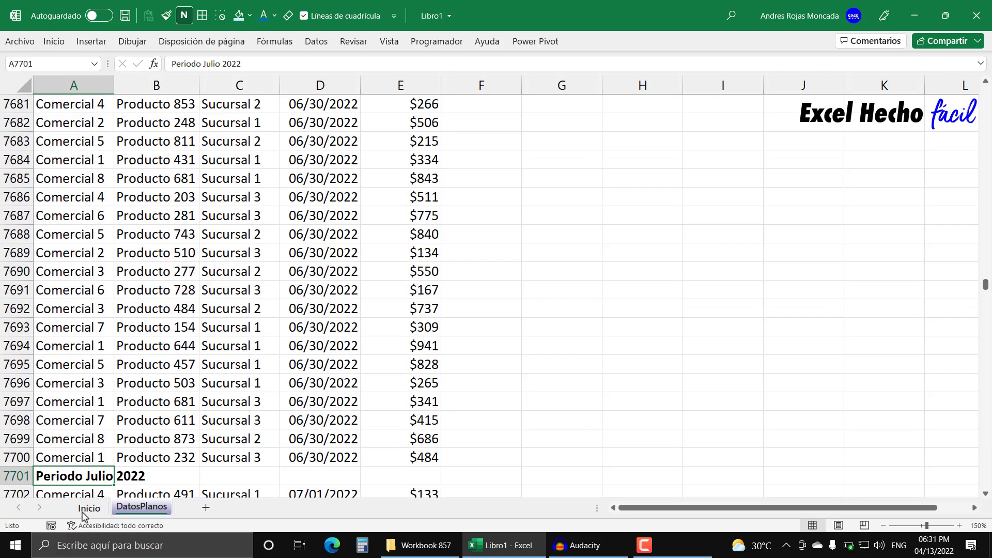
{"action": "key", "text": "ctrl+Home"}
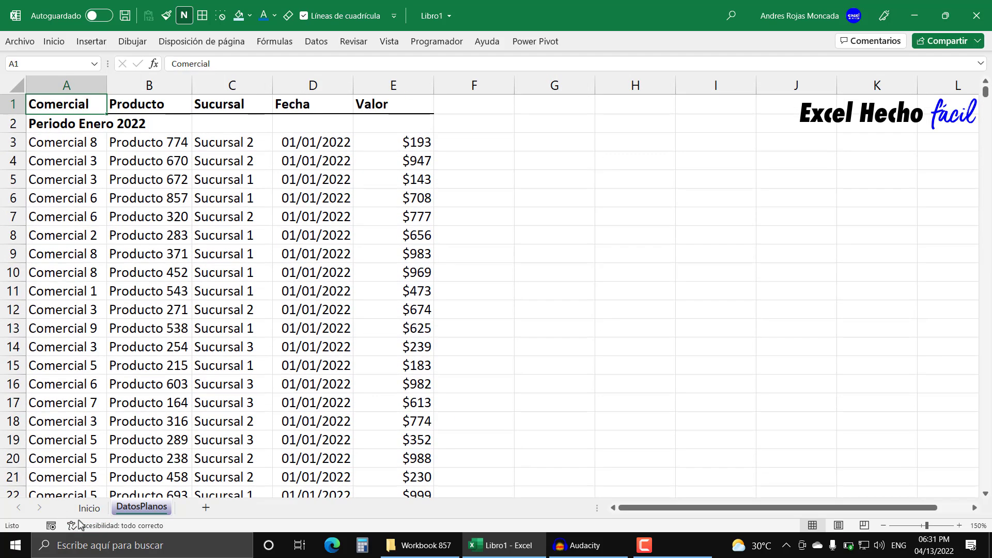
{"action": "left_click", "coordinate": [88, 508]}
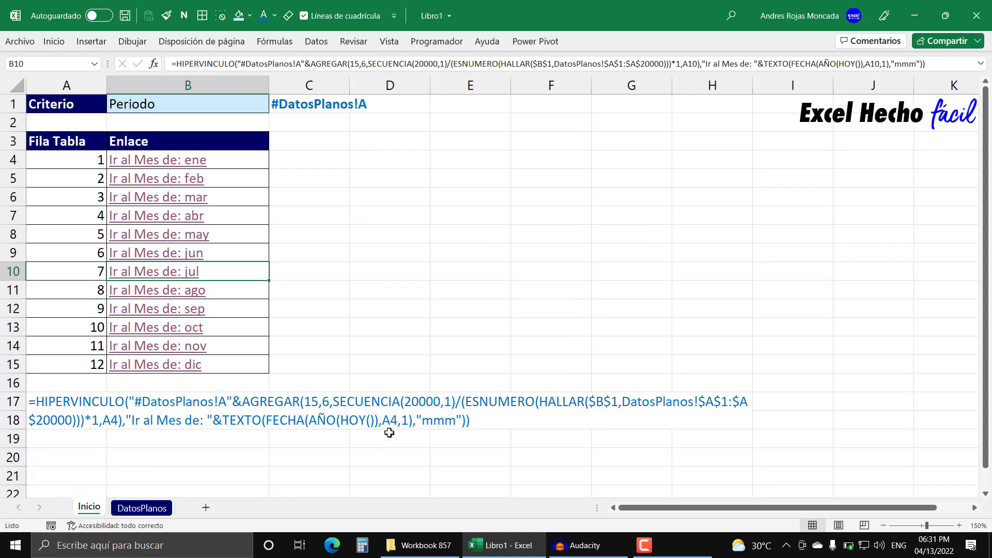